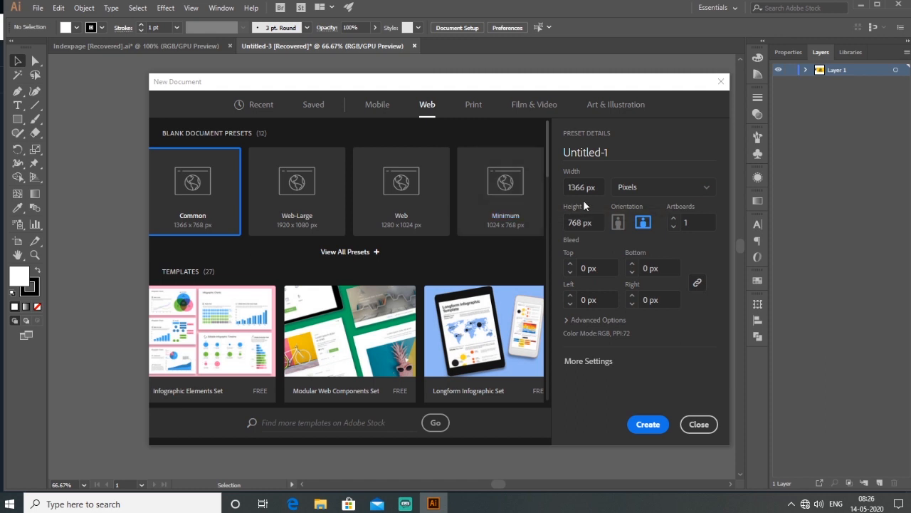
Create a new web document 1080 px wide and 600 px high.
left_click(600, 190)
type("1080")
key("Tab")
type("600")
key("Tab")
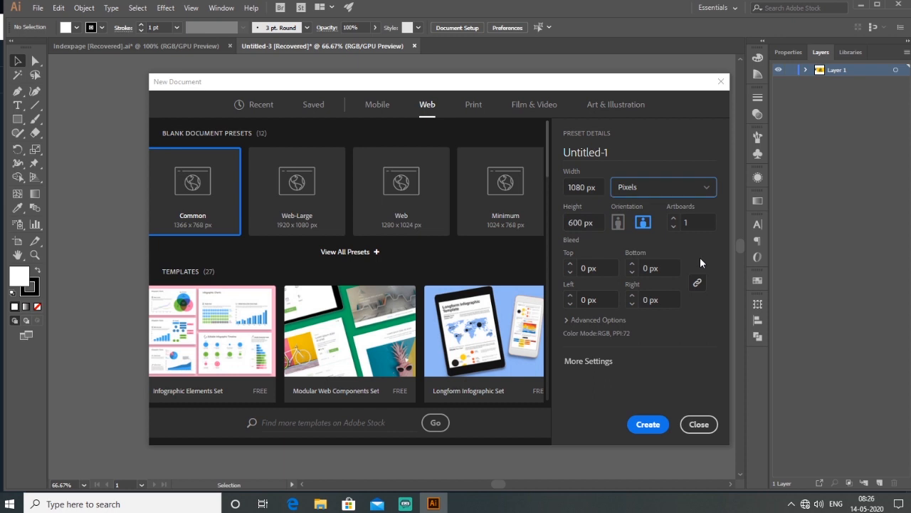
left_click(648, 425)
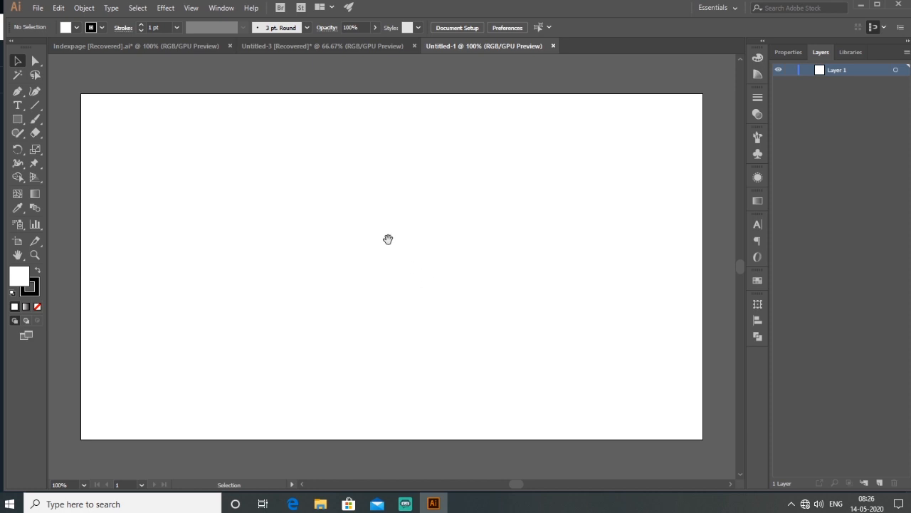
Draw a rectangle of about 256 by 238 px on the artboard and shift it slightly to the right.
mouse_move(389, 237)
left_mouse_down()
mouse_move(420, 249)
mouse_move(392, 230)
left_mouse_up()
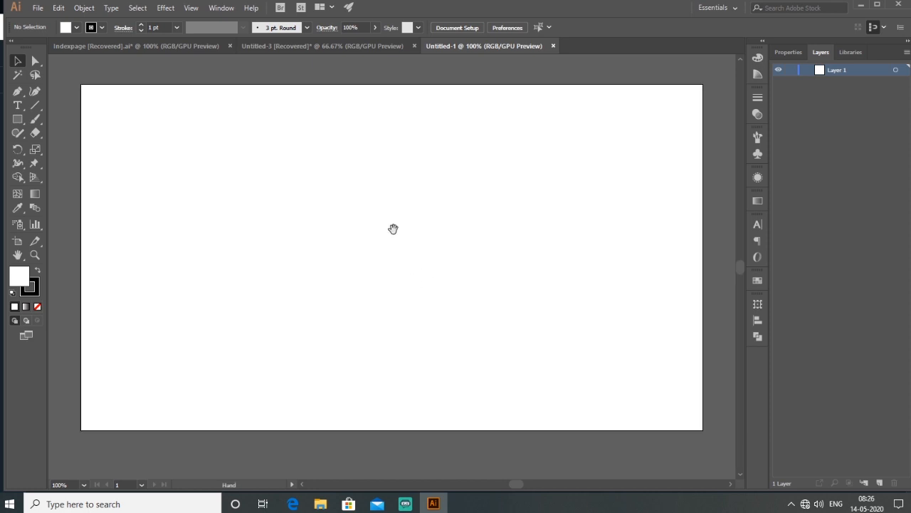
left_click(17, 122)
mouse_move(243, 153)
left_mouse_down()
mouse_move(303, 184)
mouse_move(391, 289)
left_mouse_up()
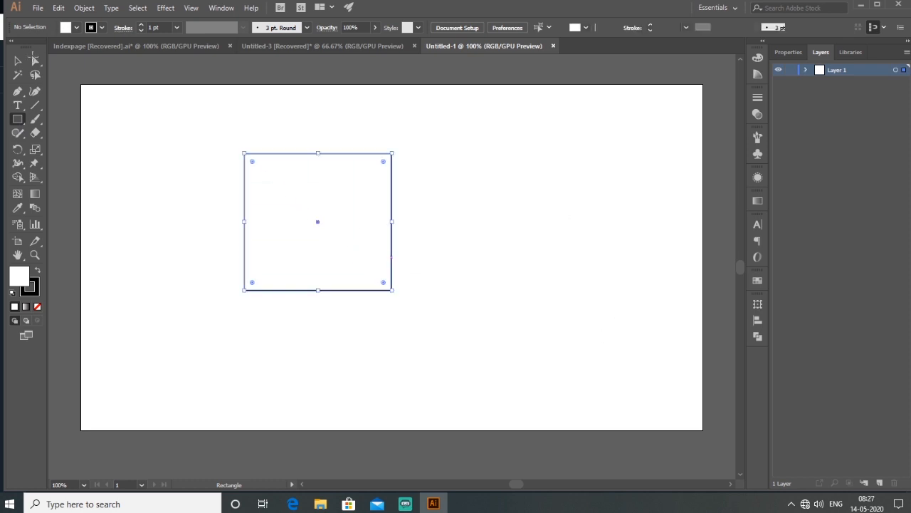
key("v")
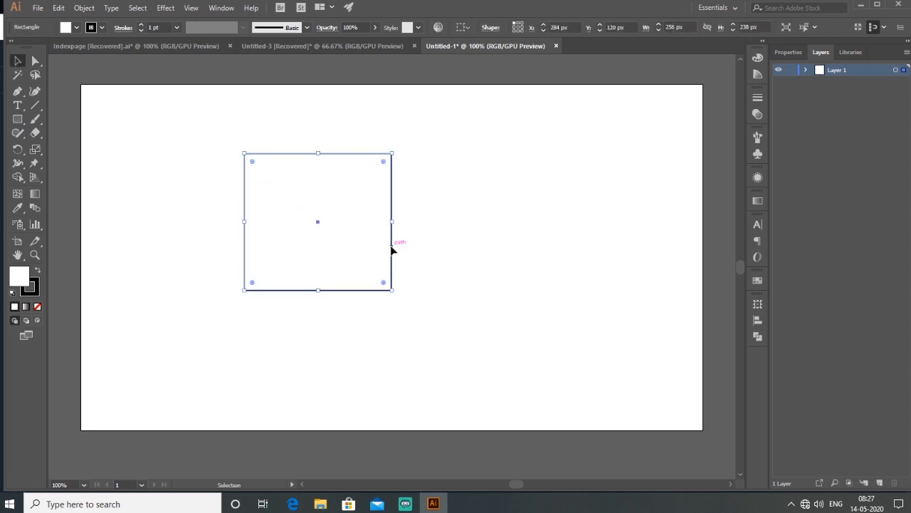
left_click_drag(391, 247, 403, 247)
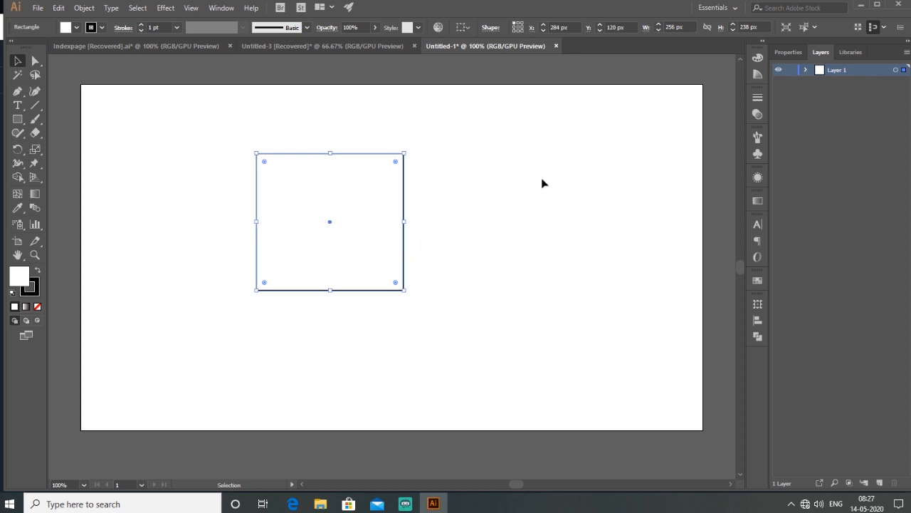
Set the rectangle's width to 1080 px and its height to 600 px.
left_click(789, 52)
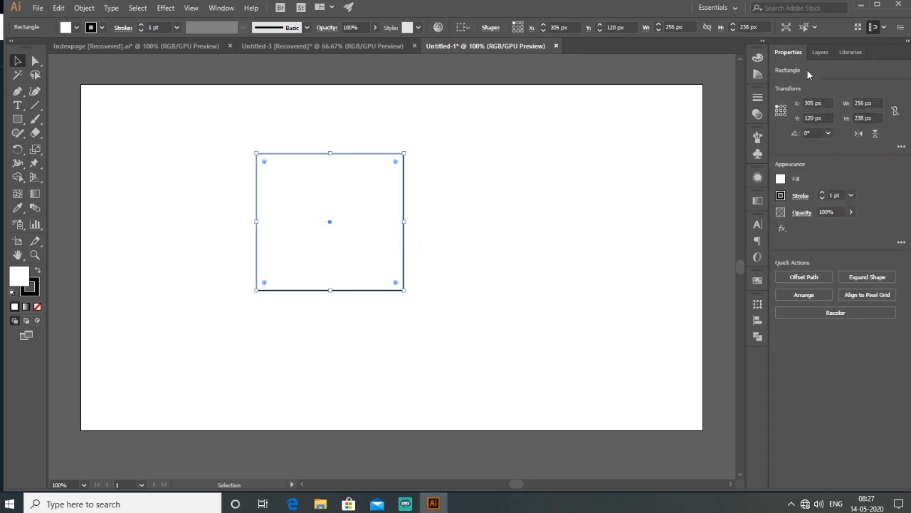
double_click(862, 103)
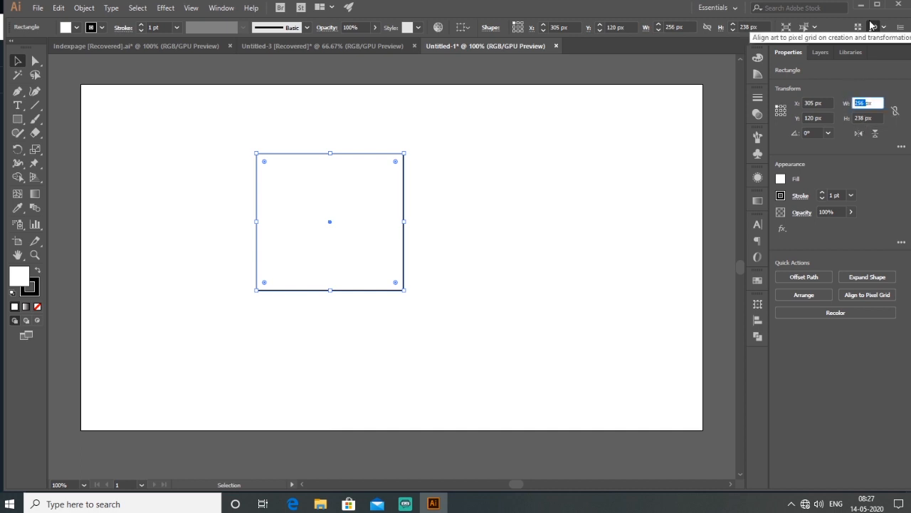
type("1080")
key("Tab")
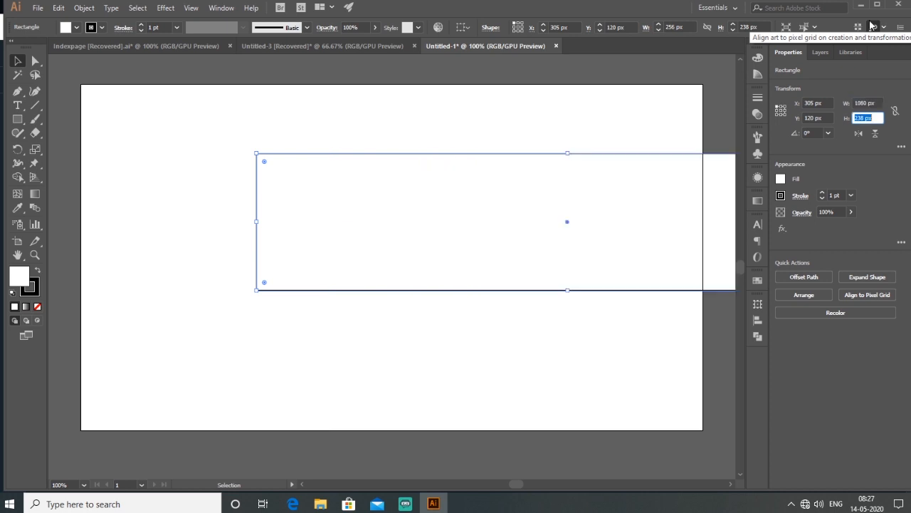
type("600")
key("Return")
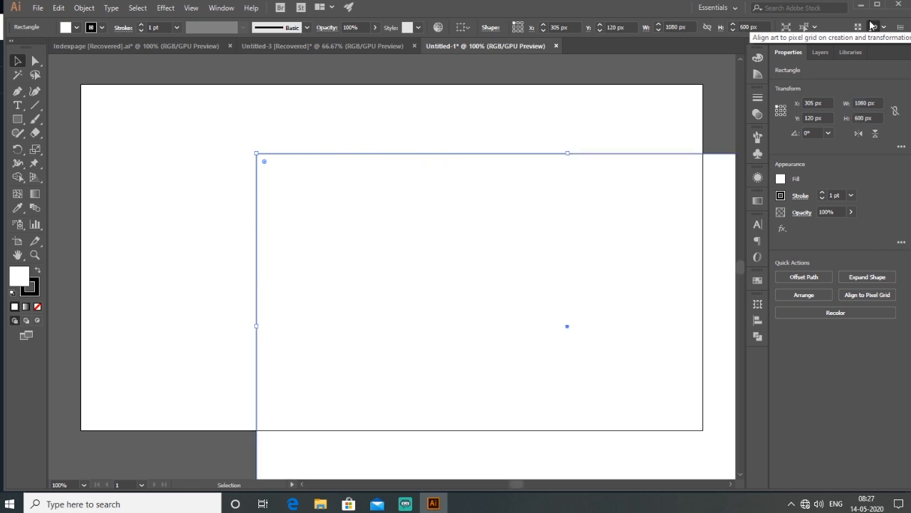
Position the rectangle at X 0 px and Y 0 px so it covers the artboard.
left_click(825, 104)
type("0")
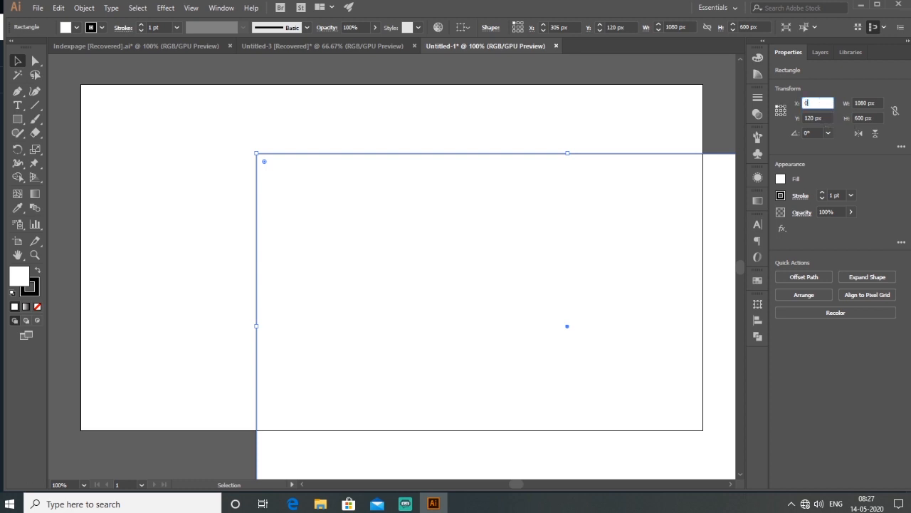
key("Tab")
type("0")
key("Return")
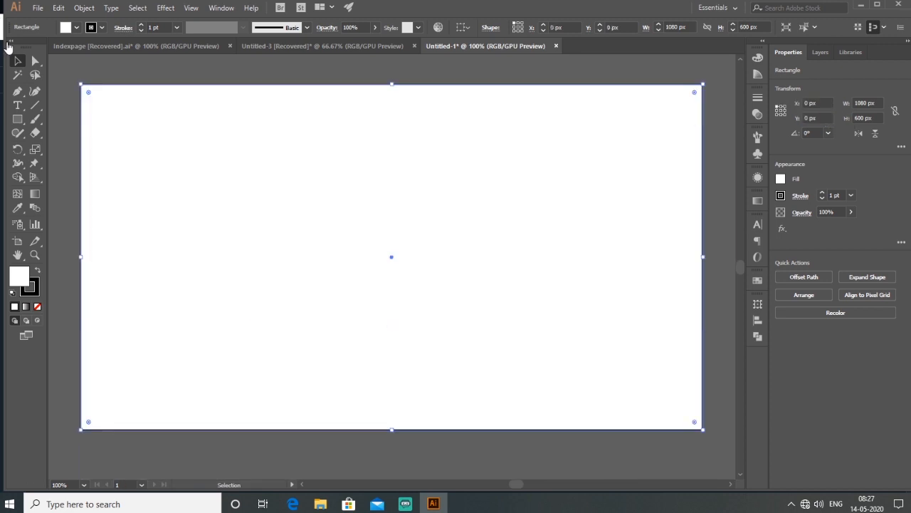
Fill the background rectangle with amber yellow FFC200 and remove its stroke.
double_click(22, 277)
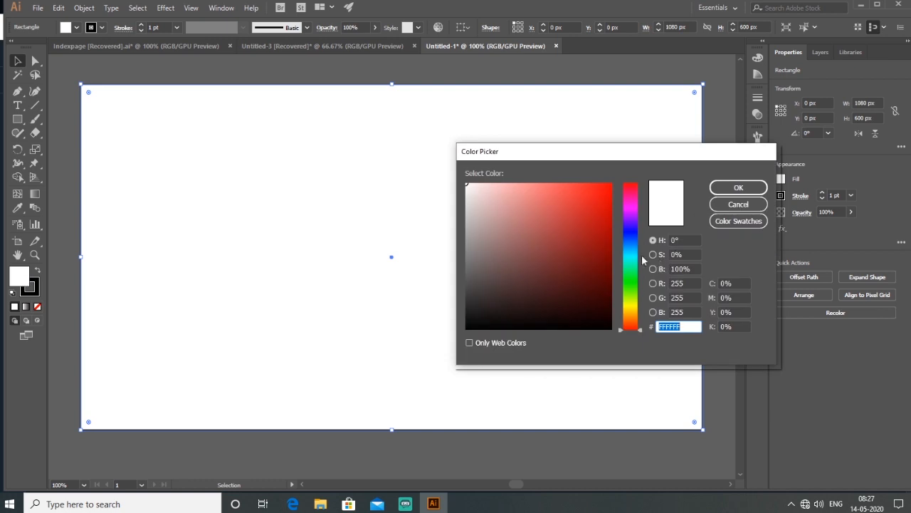
left_click_drag(634, 306, 638, 315)
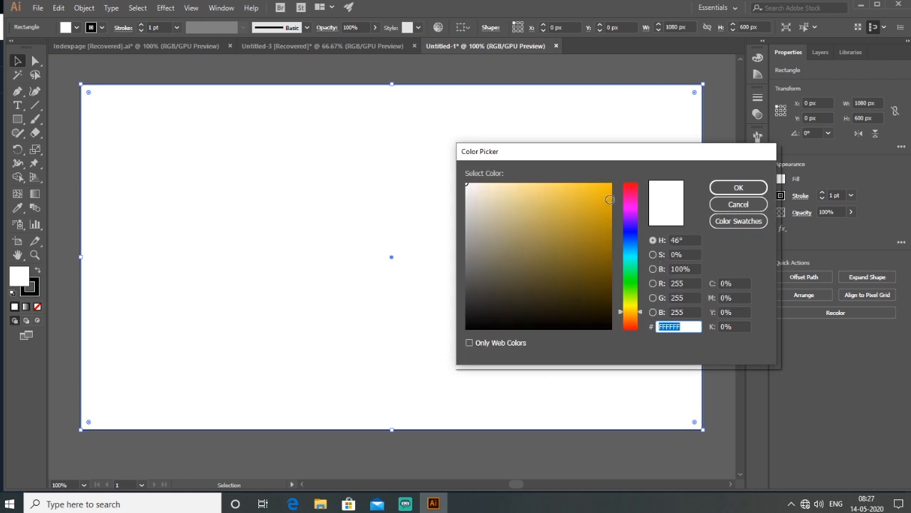
left_click_drag(608, 198, 617, 171)
left_click(738, 188)
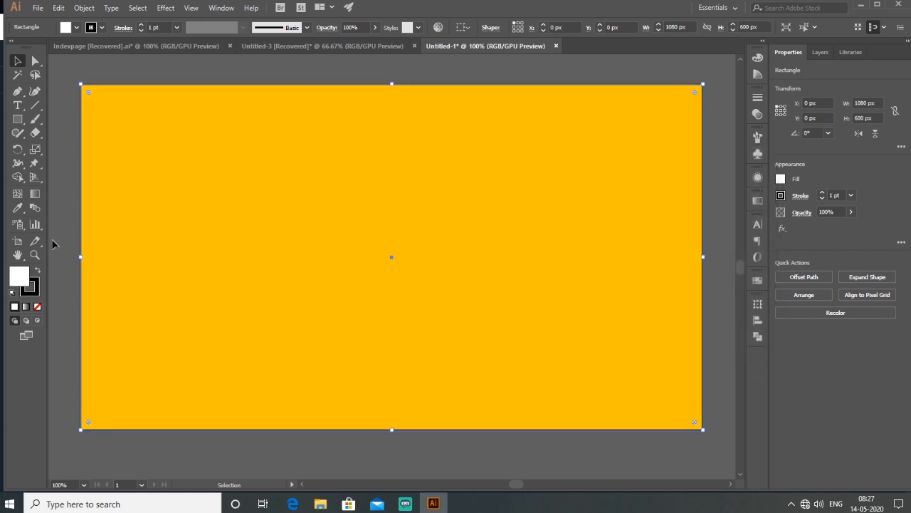
left_click(37, 290)
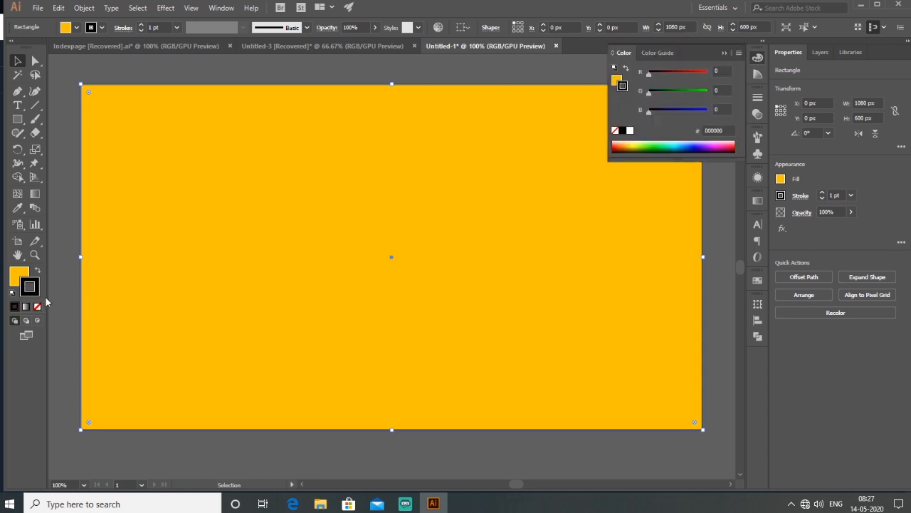
left_click(38, 307)
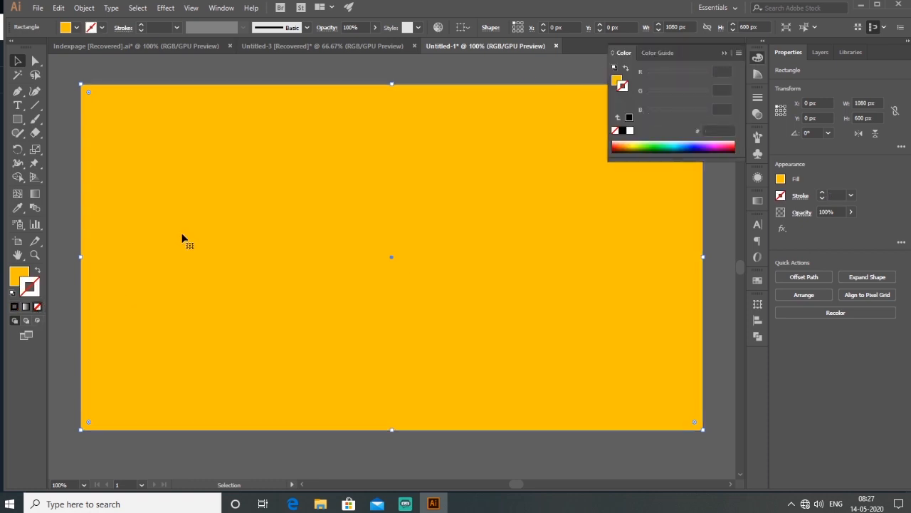
Shift the background rectangle's fill hue slightly towards orange, to FFBC00.
left_click(19, 275)
double_click(19, 274)
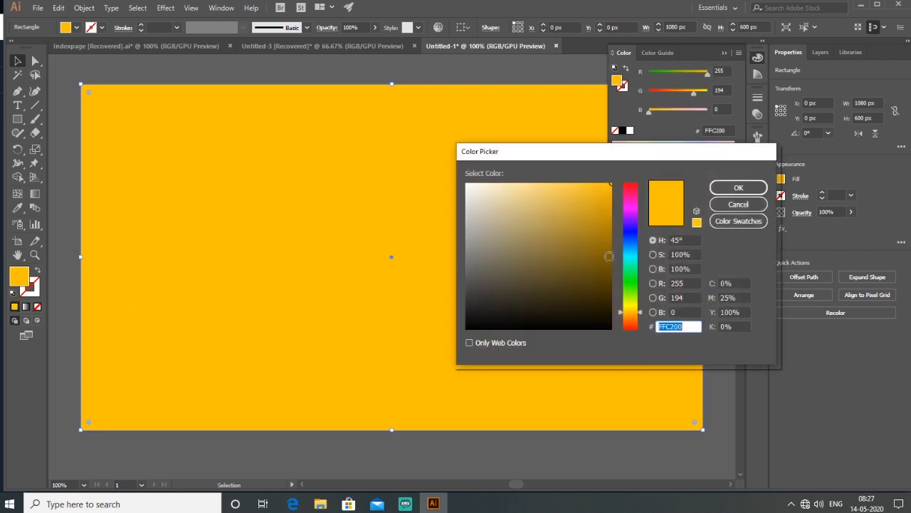
left_click(639, 310)
left_click_drag(640, 311, 639, 313)
left_click(738, 188)
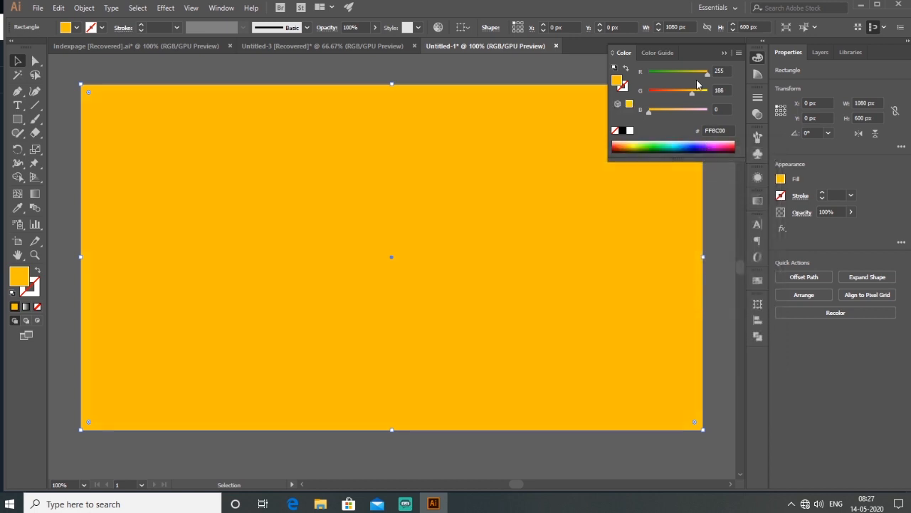
left_click(725, 54)
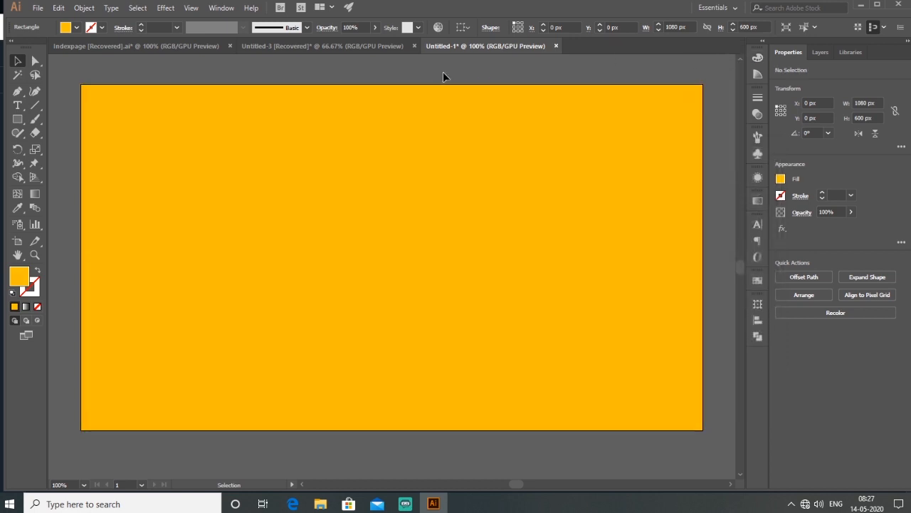
Select the background rectangle and lock it.
left_click(443, 71)
left_click_drag(212, 72, 249, 149)
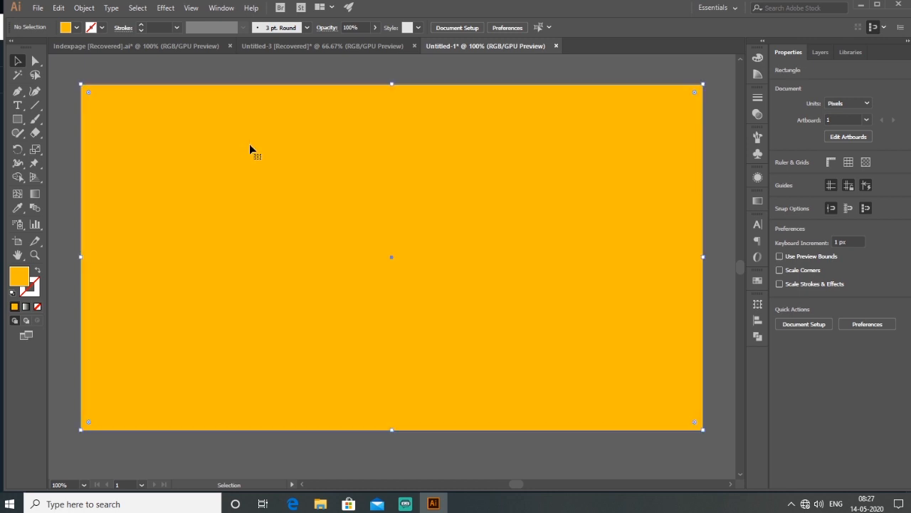
left_click(85, 8)
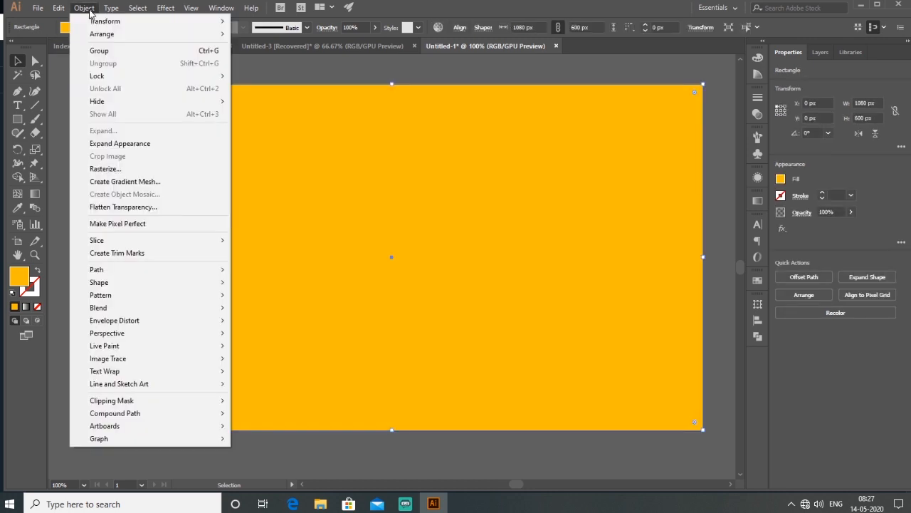
mouse_move(125, 78)
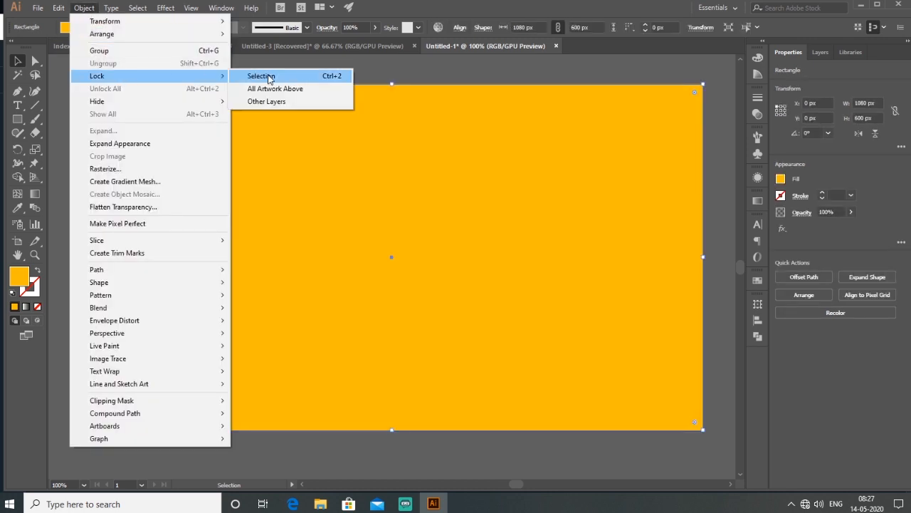
left_click(292, 76)
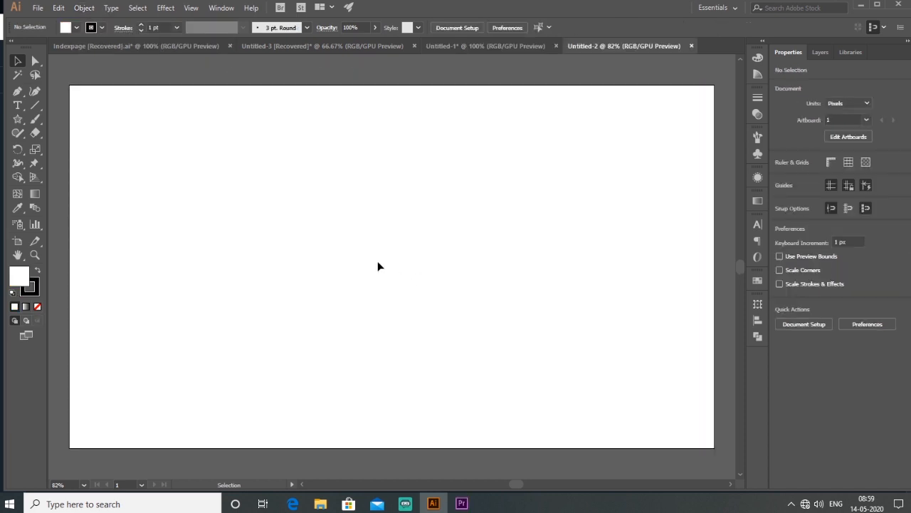
Create a circle 100 px wide and 100 px high near the centre of the blank Untitled-2 artboard.
left_click(20, 121)
left_click(21, 124)
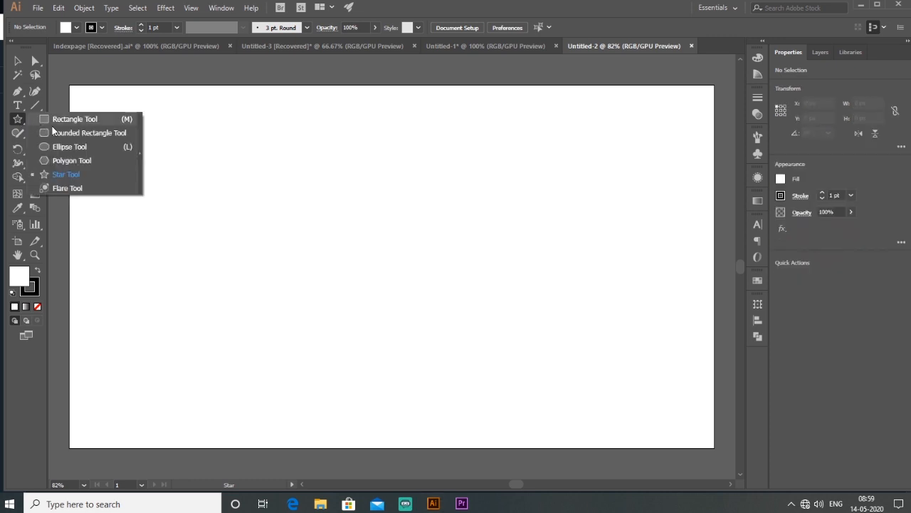
left_click(75, 151)
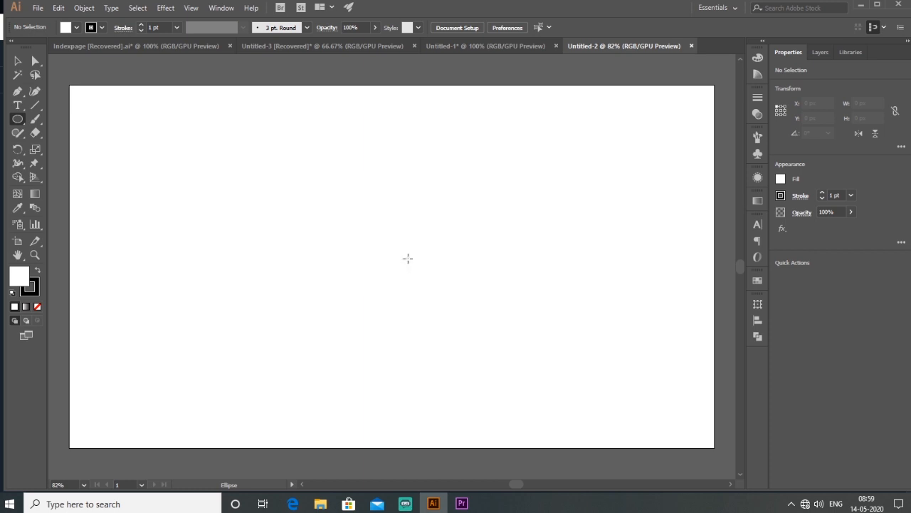
left_click(408, 258)
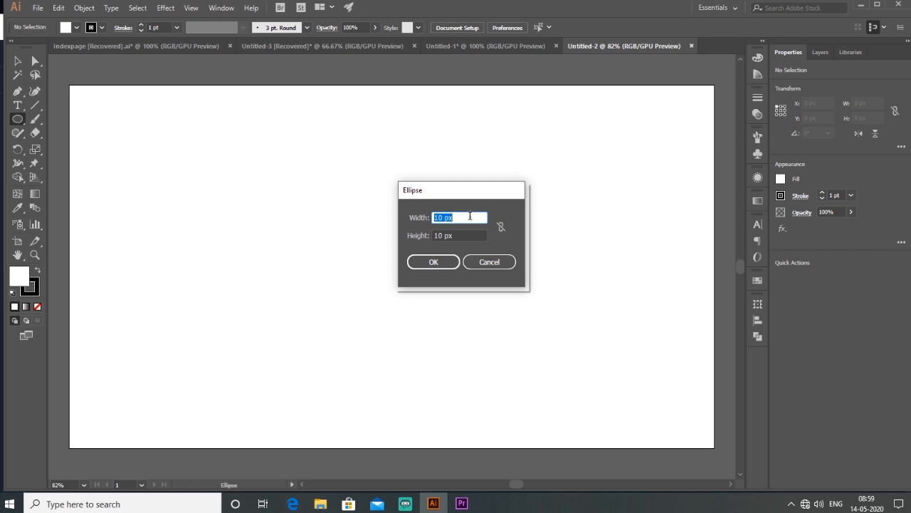
type("100")
key("Tab")
type("100")
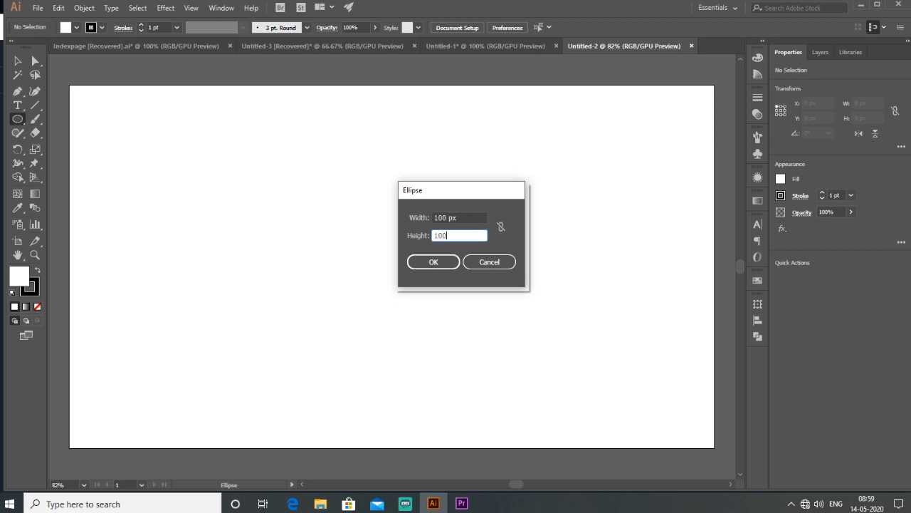
key("Return")
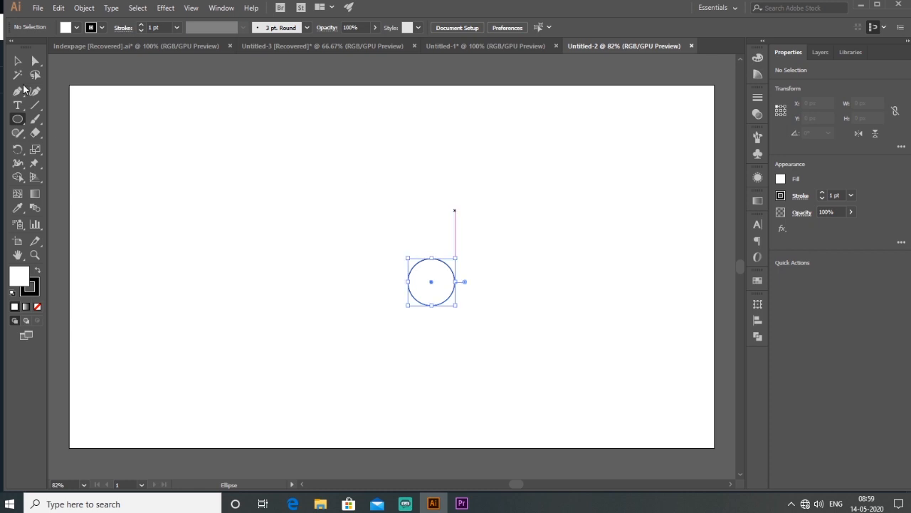
left_click(18, 61)
Create a square 100 px wide and 100 px high on the blank area up and to the left of the circle.
scroll(432, 307, "up", 1)
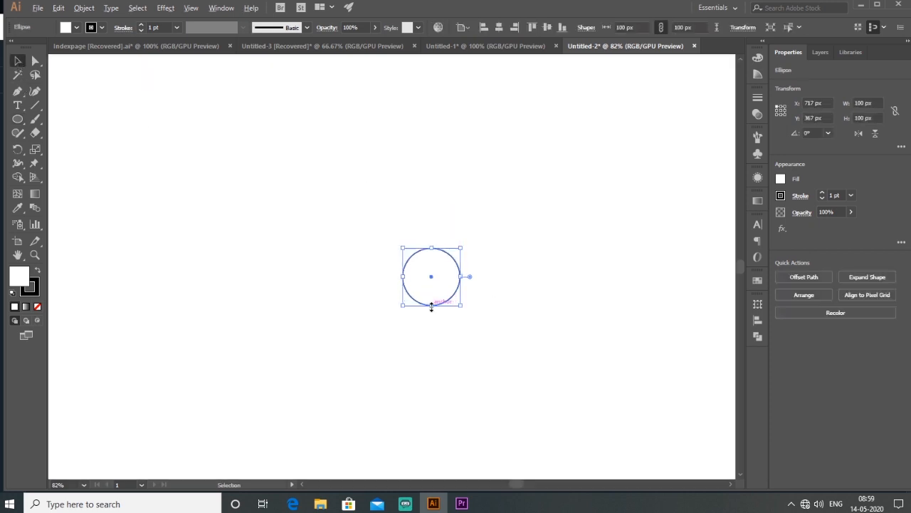
scroll(432, 306, "up", 2)
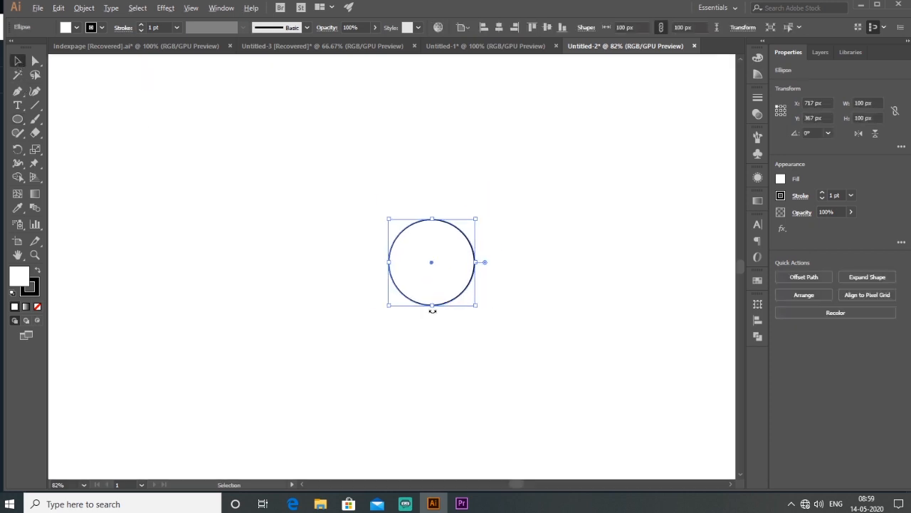
scroll(444, 311, "down", 1)
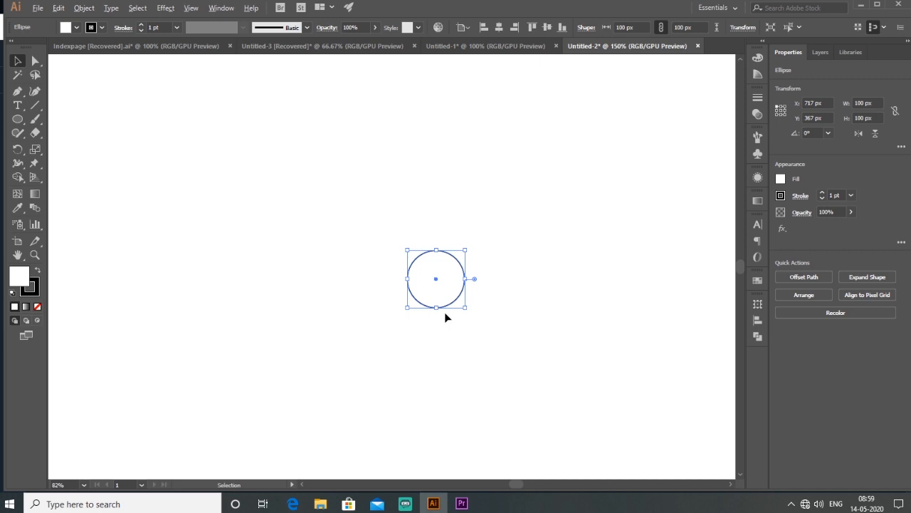
left_click(19, 120)
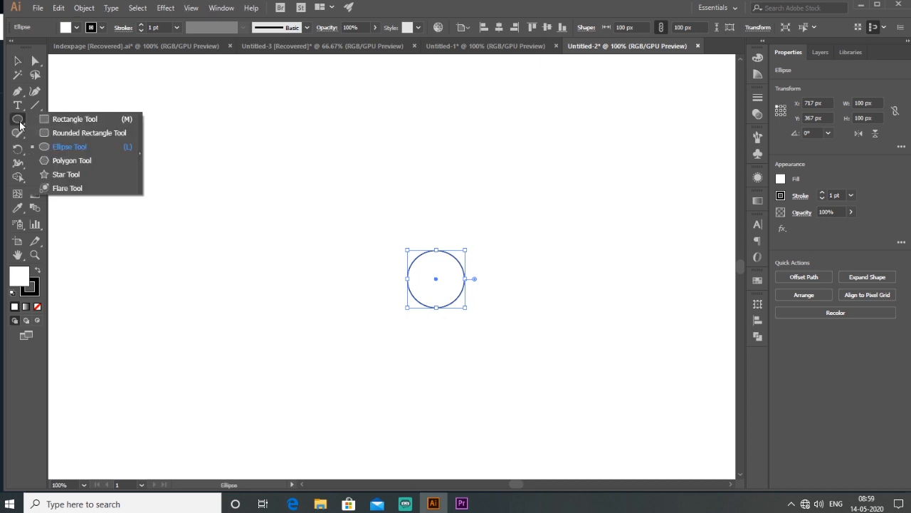
left_click(65, 120)
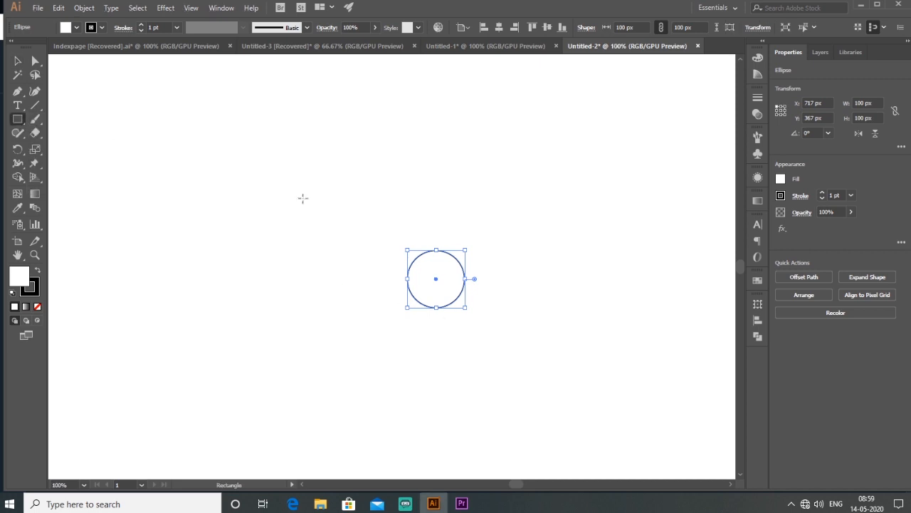
left_click(303, 199)
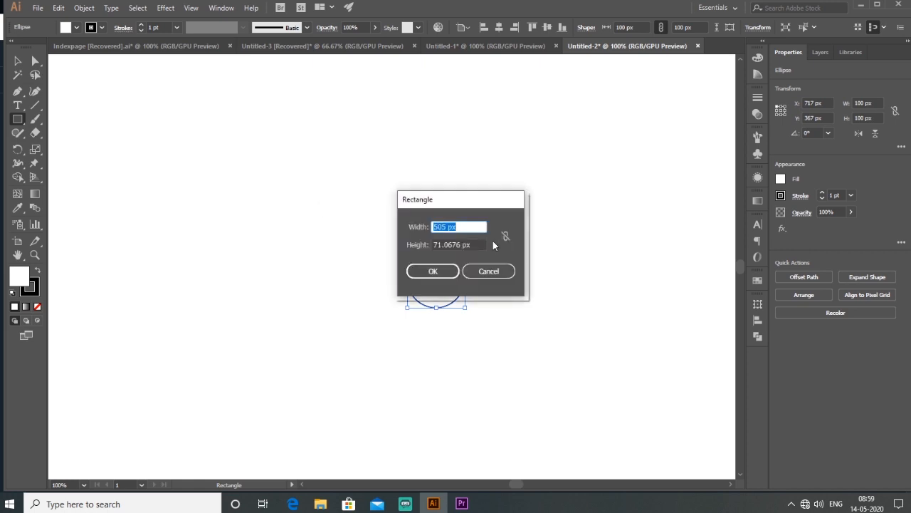
type("100")
key("Tab")
type("10")
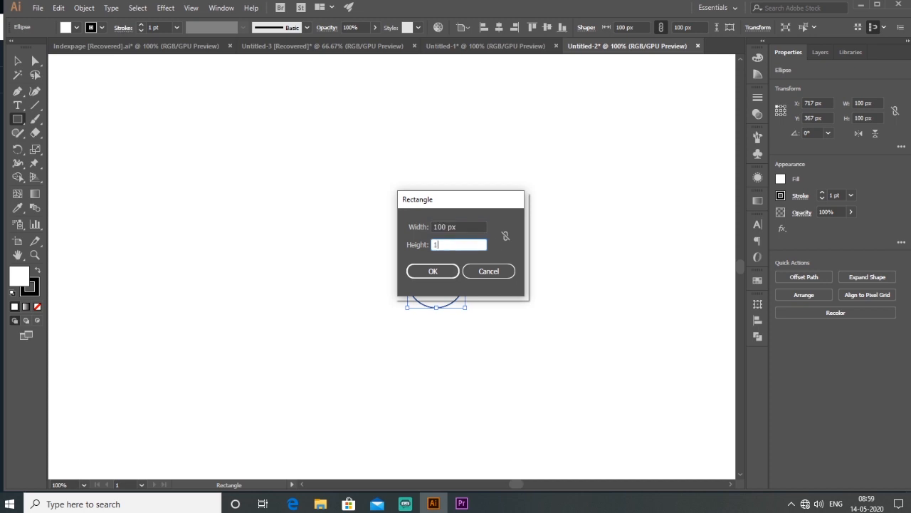
type("0")
key("Return")
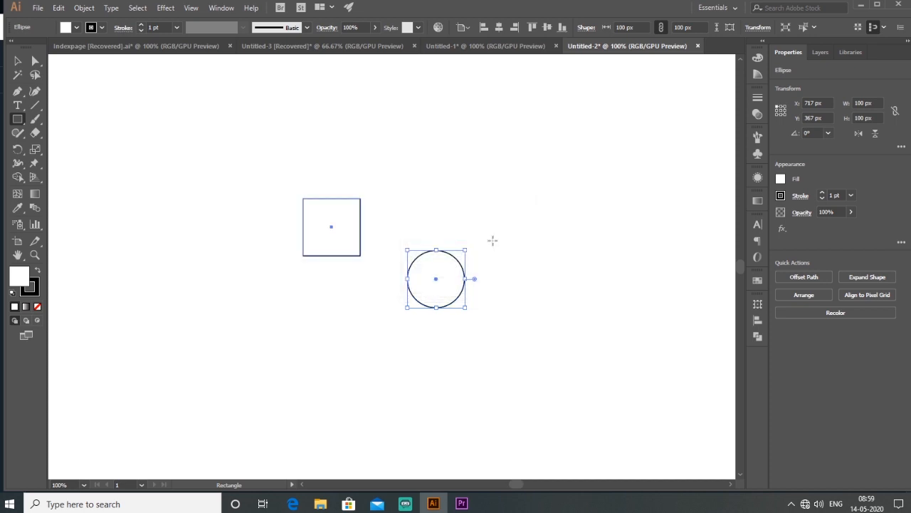
Align the square and circle on their horizontal and vertical centres so that the circle sits inside the square.
left_click(18, 61)
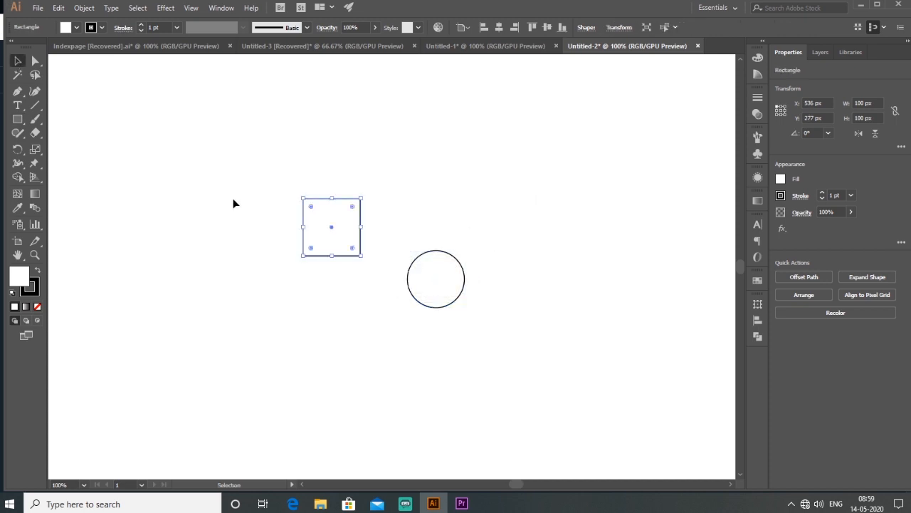
left_click(237, 203)
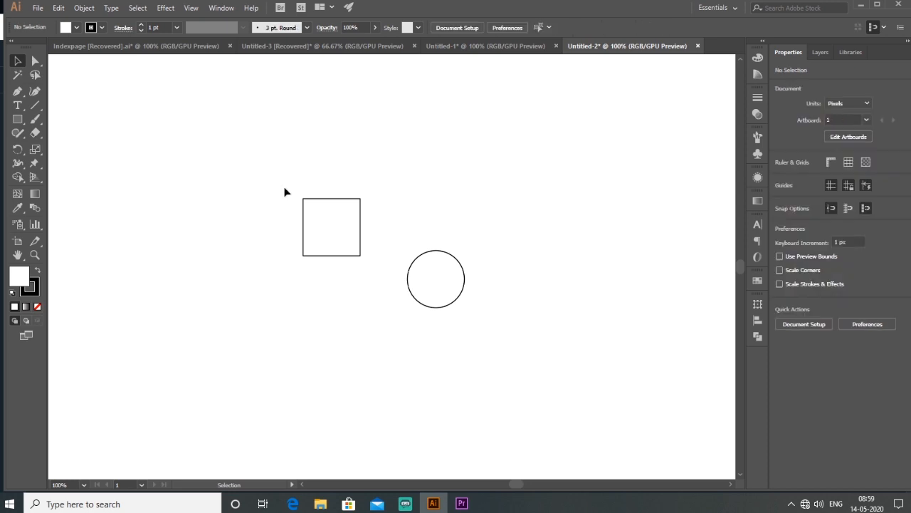
left_click_drag(250, 168, 511, 357)
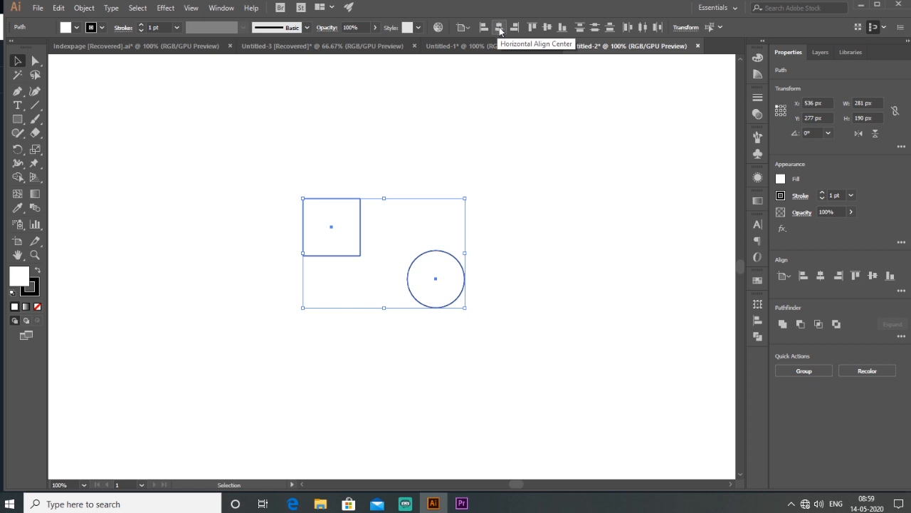
left_click(499, 27)
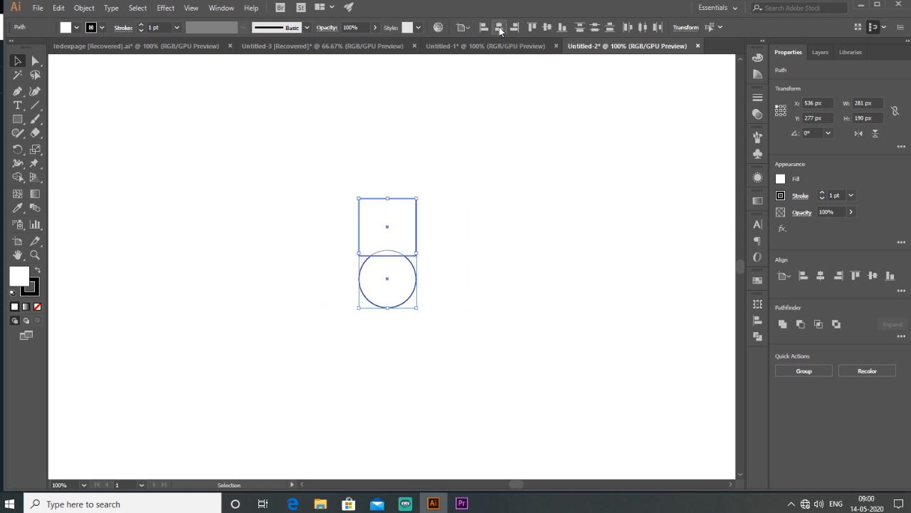
left_click(547, 27)
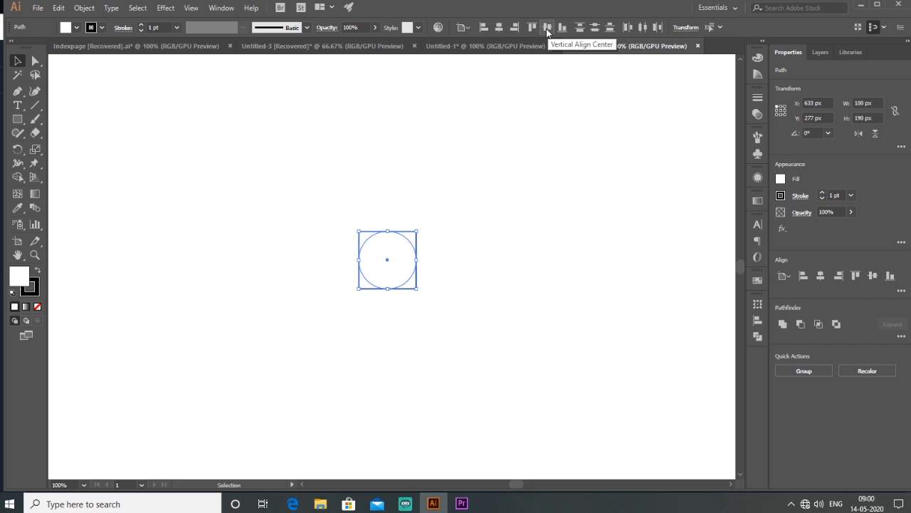
left_click(482, 278)
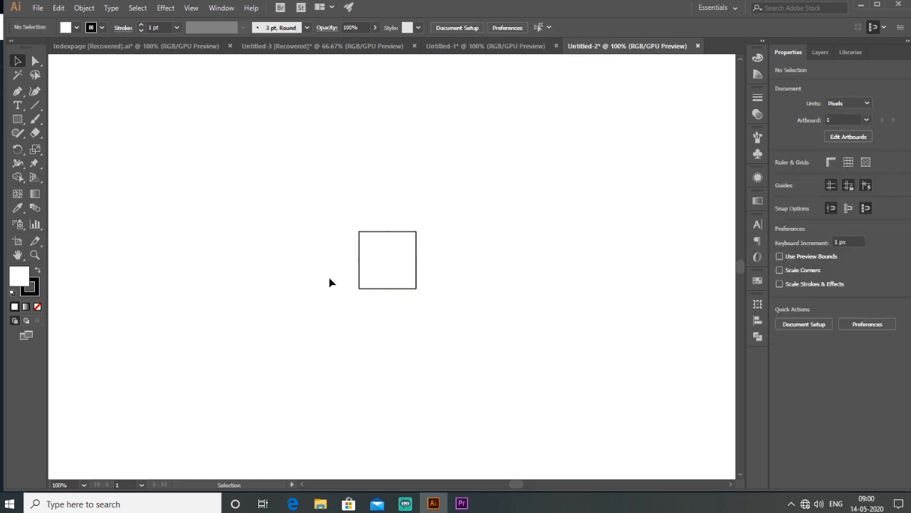
Remove the fill from both the square and the circle, keeping their black strokes.
left_click_drag(312, 200, 459, 325)
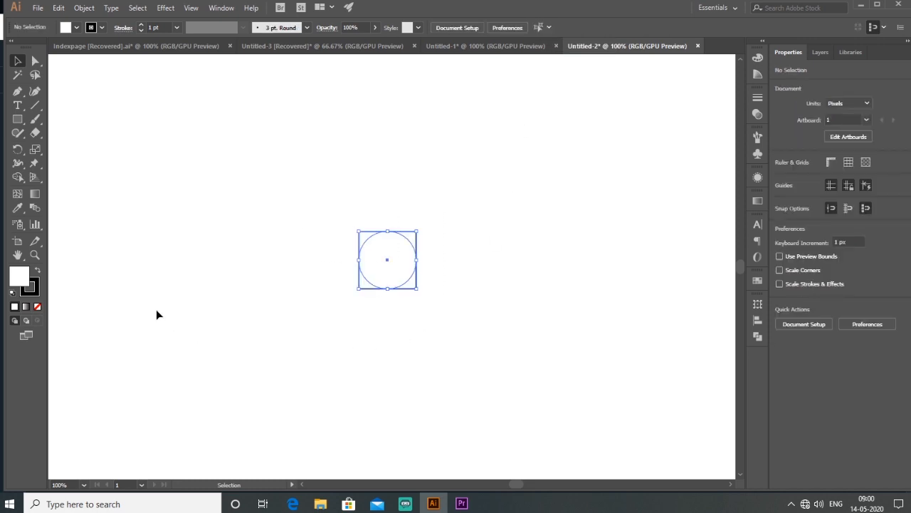
left_click(38, 307)
left_click(277, 303)
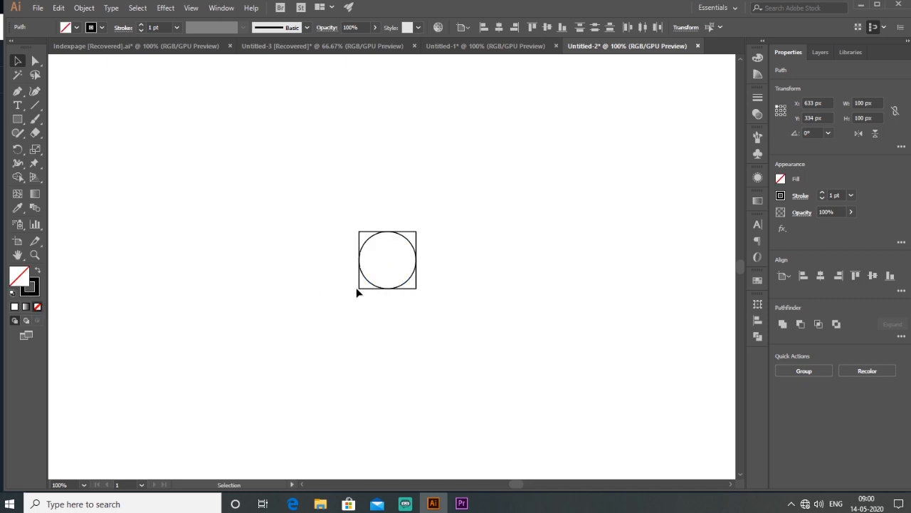
Switch the document display to Outline mode with the square and circle selected.
scroll(358, 292, "up", 3)
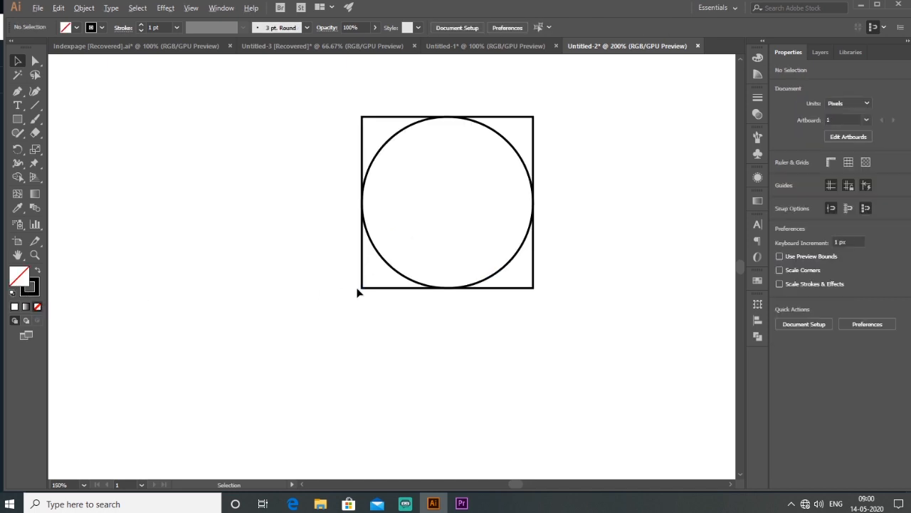
left_click_drag(343, 103, 627, 372)
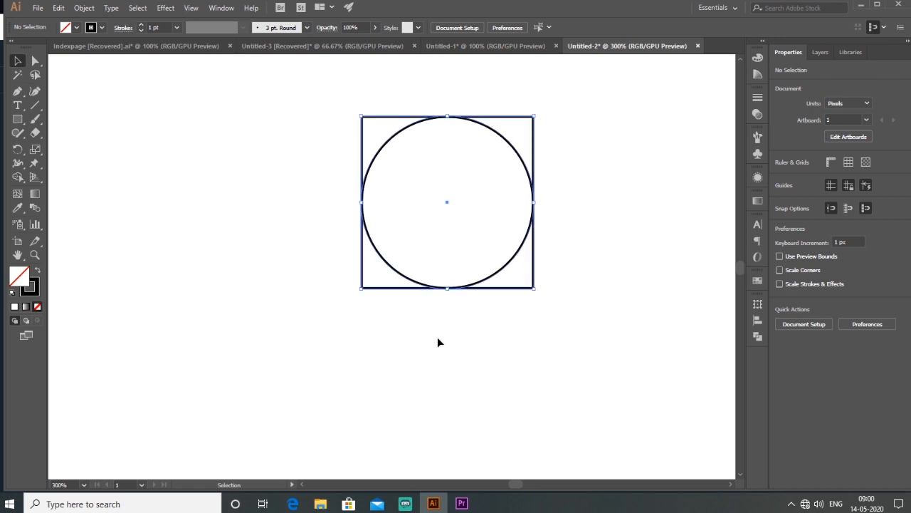
scroll(438, 339, "down", 1)
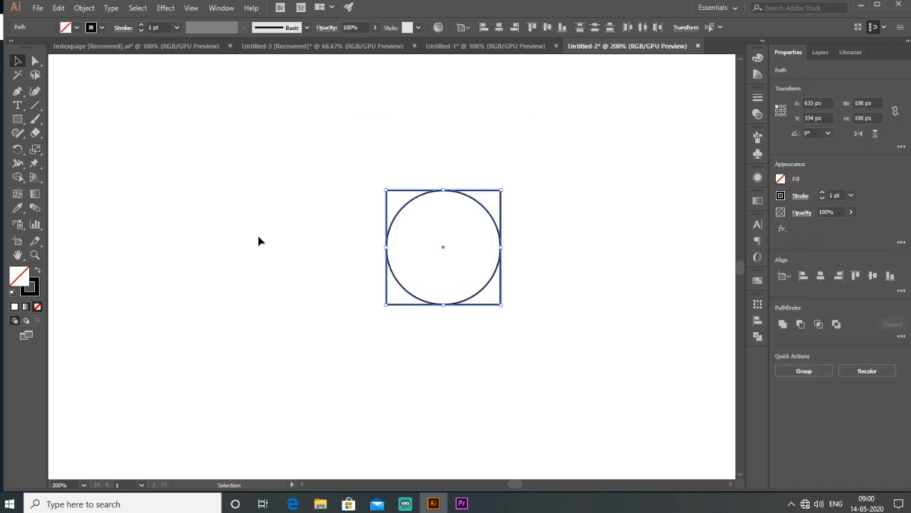
left_click(191, 9)
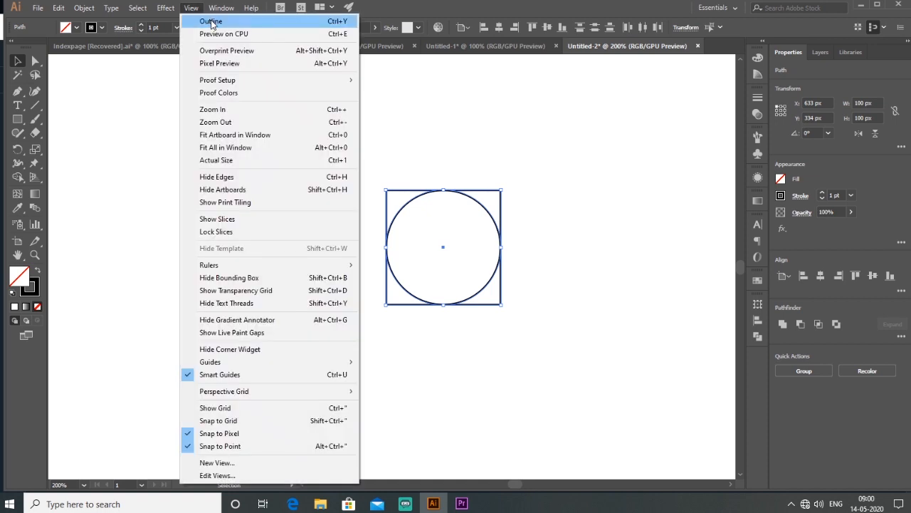
left_click(211, 21)
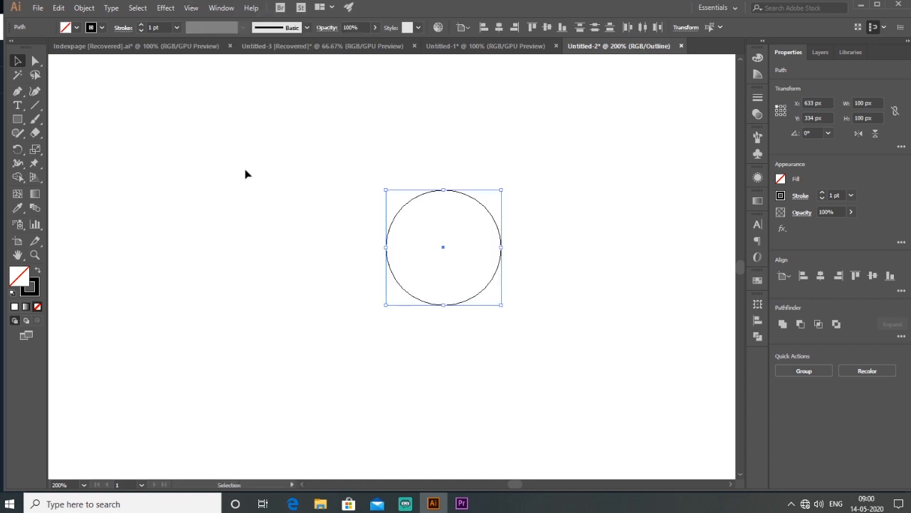
Duplicate the square and circle together to their left, so the copy's edge meets the original square's edge.
left_click(259, 250)
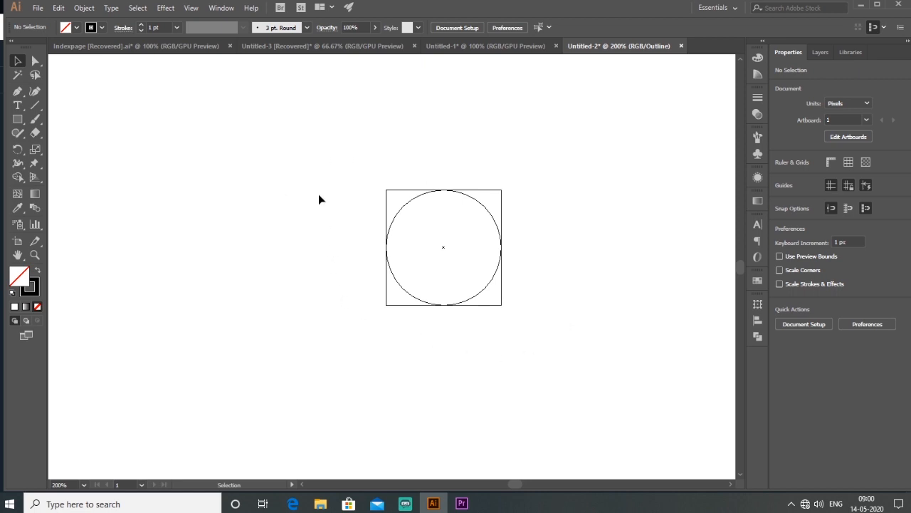
left_click_drag(330, 146, 584, 380)
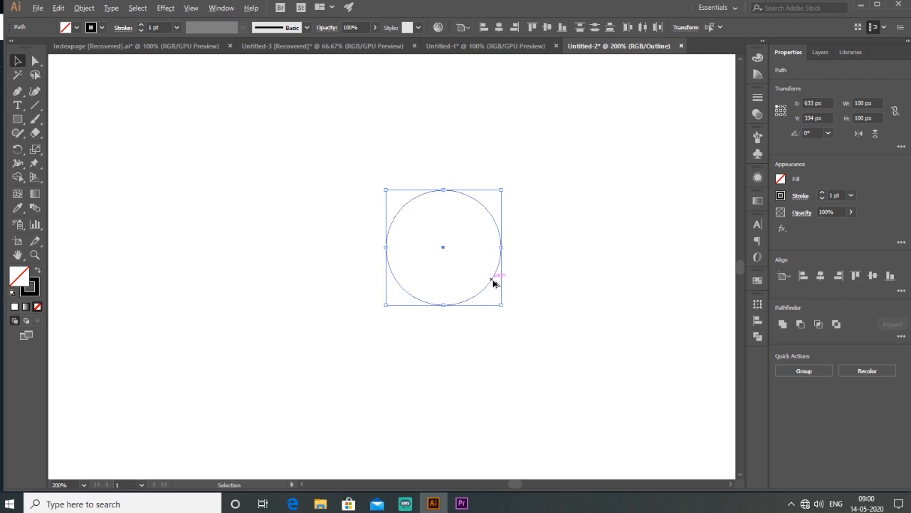
left_click_drag(493, 283, 376, 286, "alt")
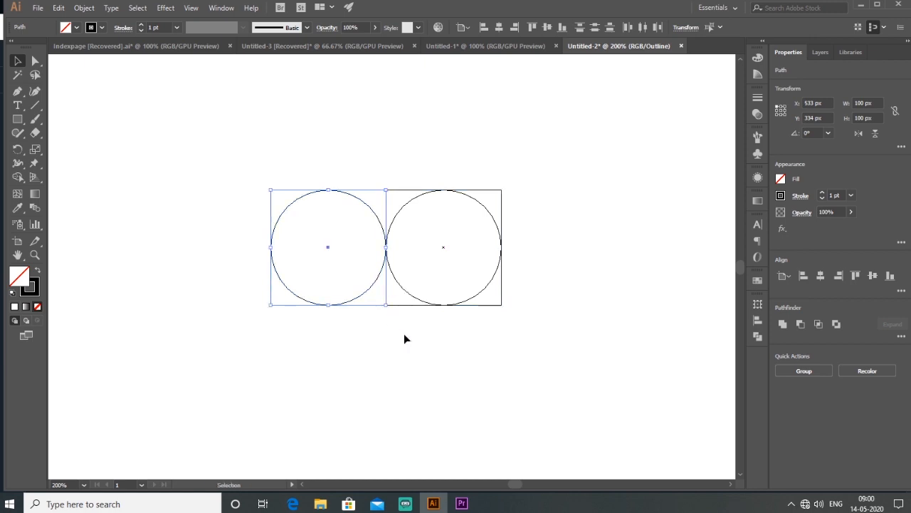
Turn off Snap to Pixel and inspect the shared edge between the two squares up close.
left_click(191, 8)
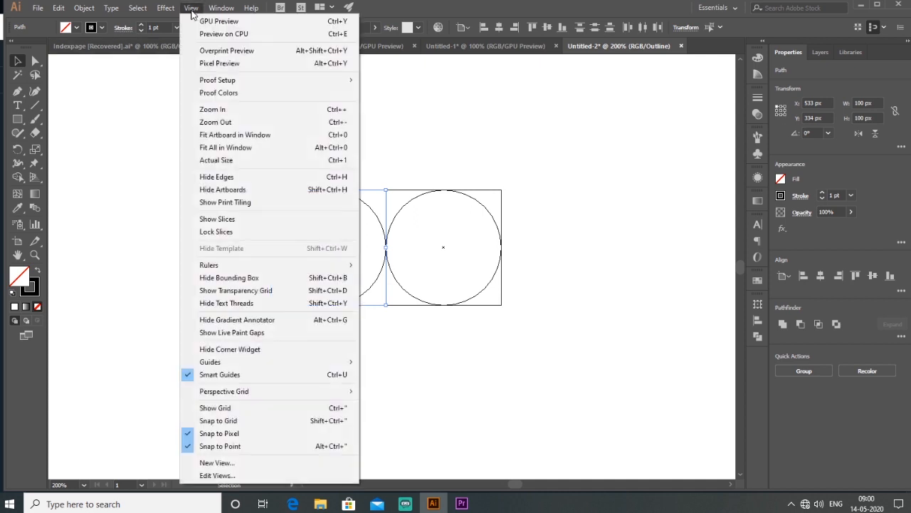
left_click(215, 434)
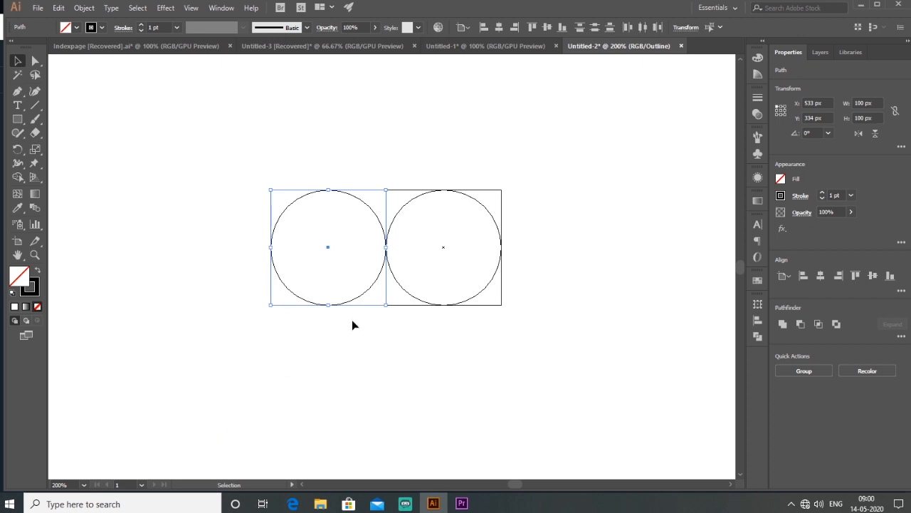
left_click(375, 325)
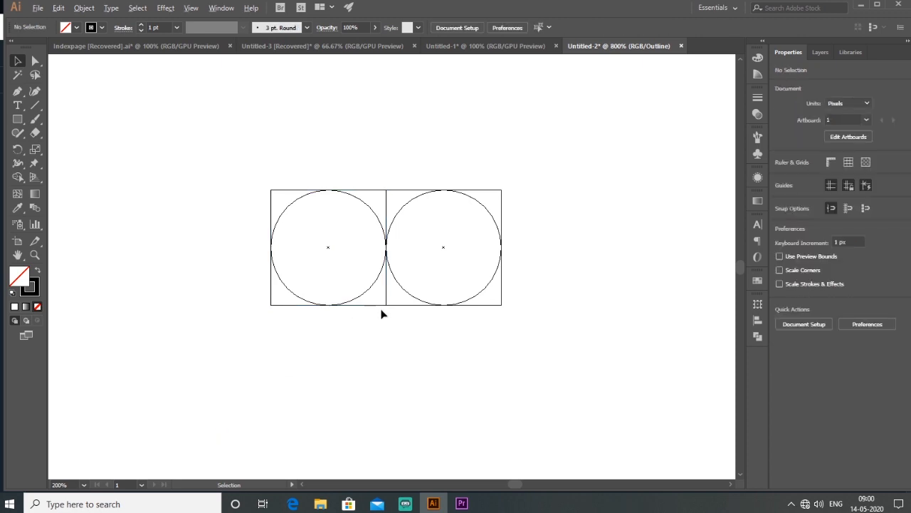
scroll(381, 314, "up", 3)
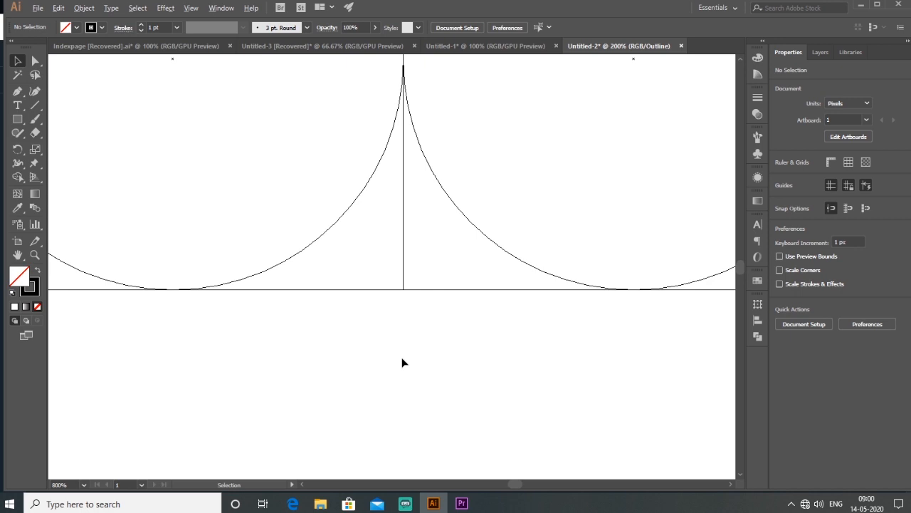
scroll(402, 363, "down", 4)
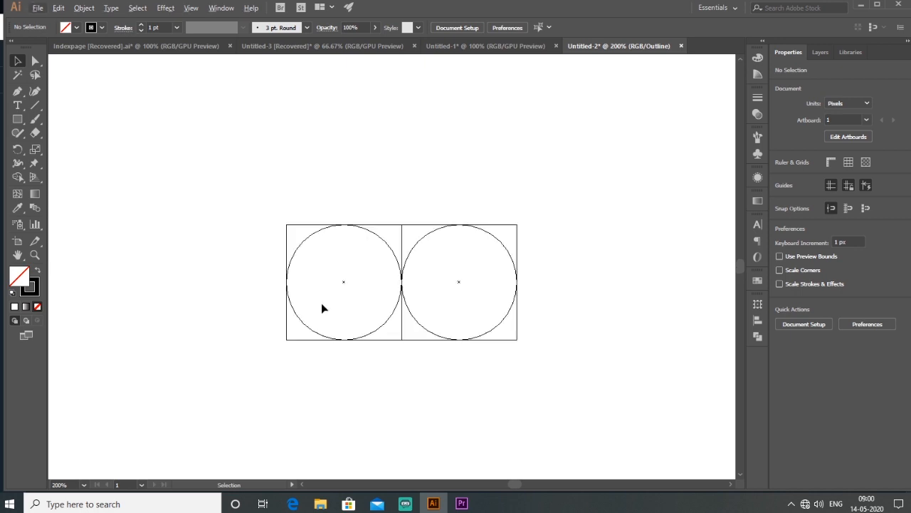
Duplicate the left square-and-circle pair directly above itself and scale the copy proportionally to 200 by 200 px, spanning both small squares.
left_click_drag(251, 183, 381, 388)
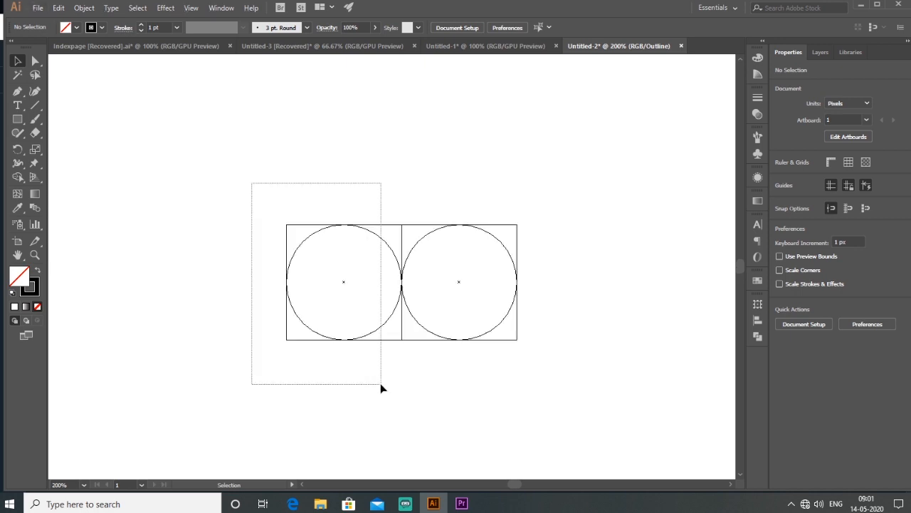
left_click_drag(366, 352, 351, 227)
left_click_drag(482, 147, 467, 254)
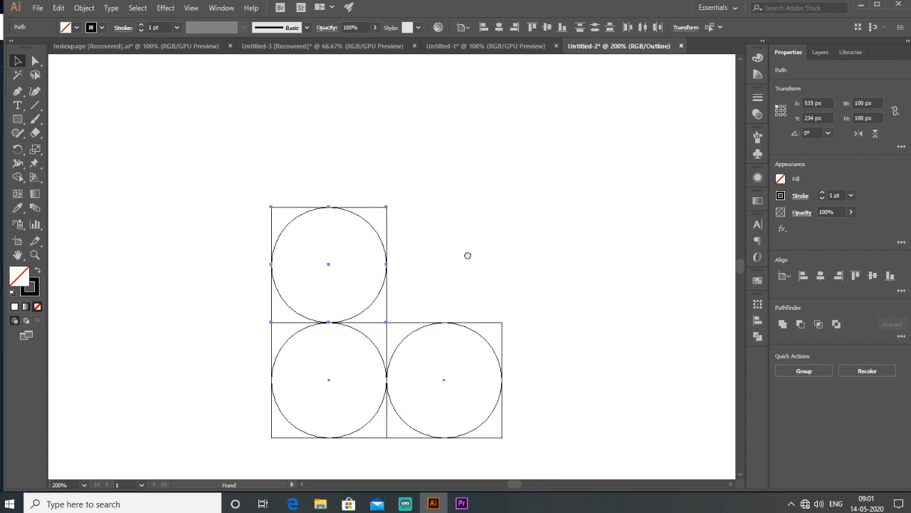
left_click_drag(385, 207, 531, 90)
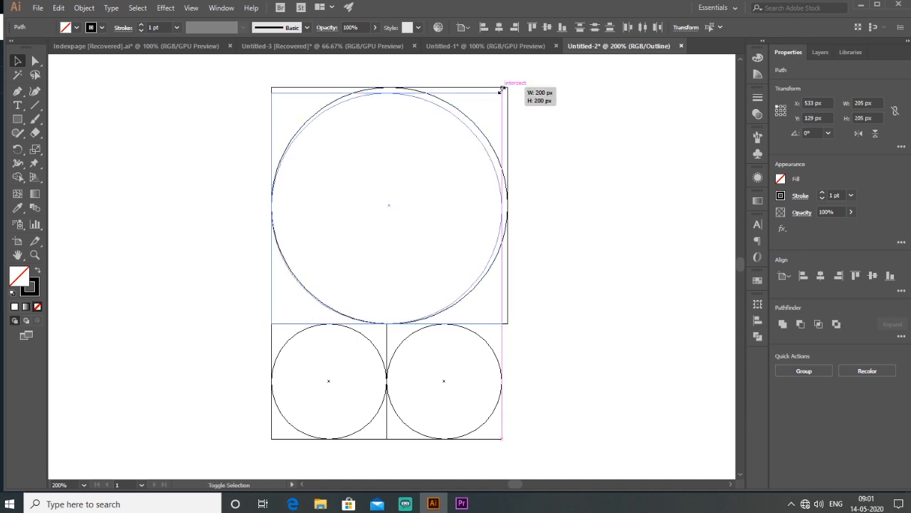
left_click_drag(502, 90, 502, 93)
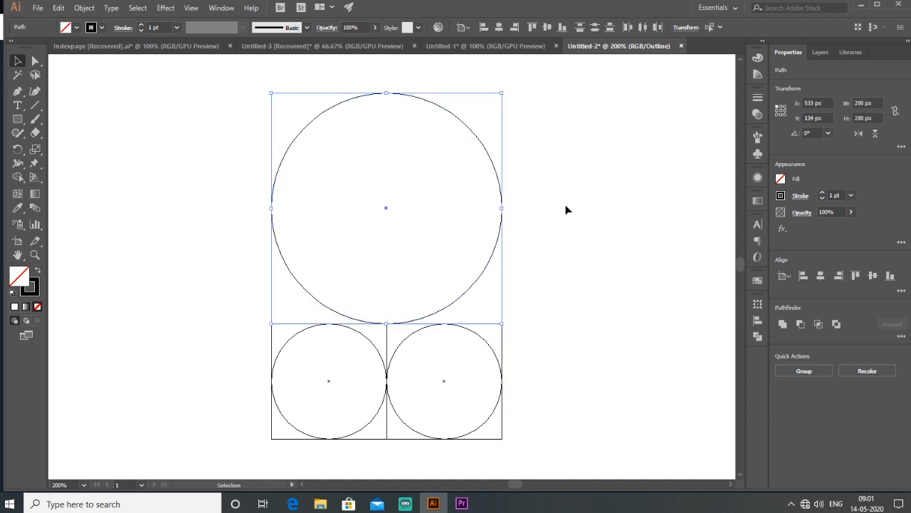
left_click(488, 304)
Duplicate the 200 px square and circle together to their left, with the two large squares edge to edge.
left_click_drag(519, 266, 576, 275)
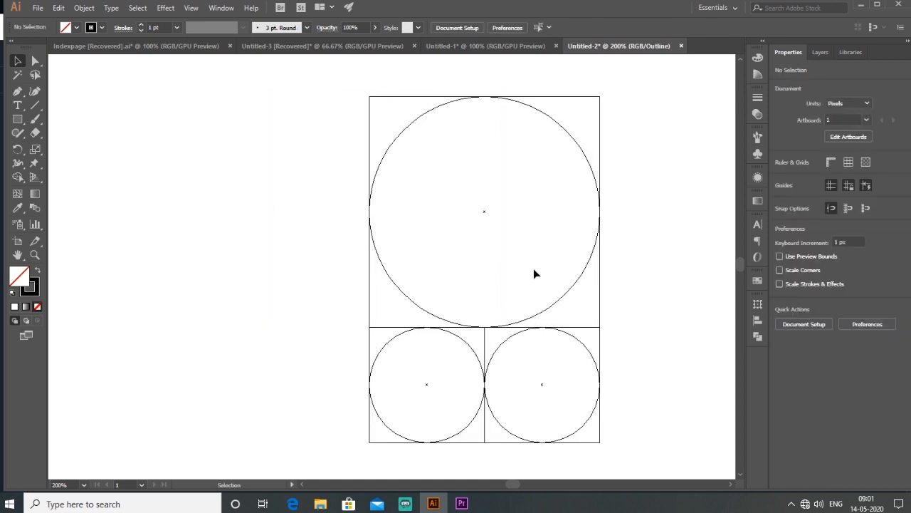
scroll(536, 273, "down", 1)
left_click_drag(625, 124, 242, 264)
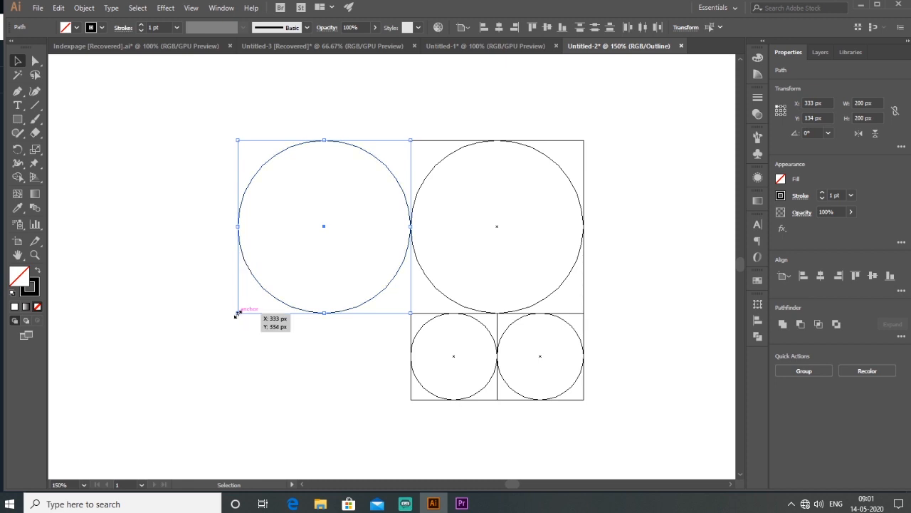
Scale the left square and circle proportionally to 300 by 300 px, reaching down to the small squares' lower edge.
left_click_drag(238, 314, 151, 401)
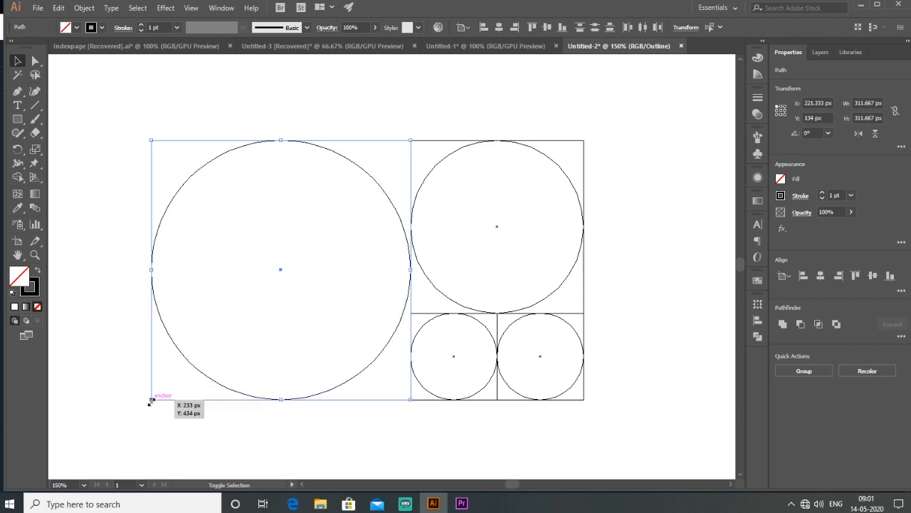
left_click(361, 395)
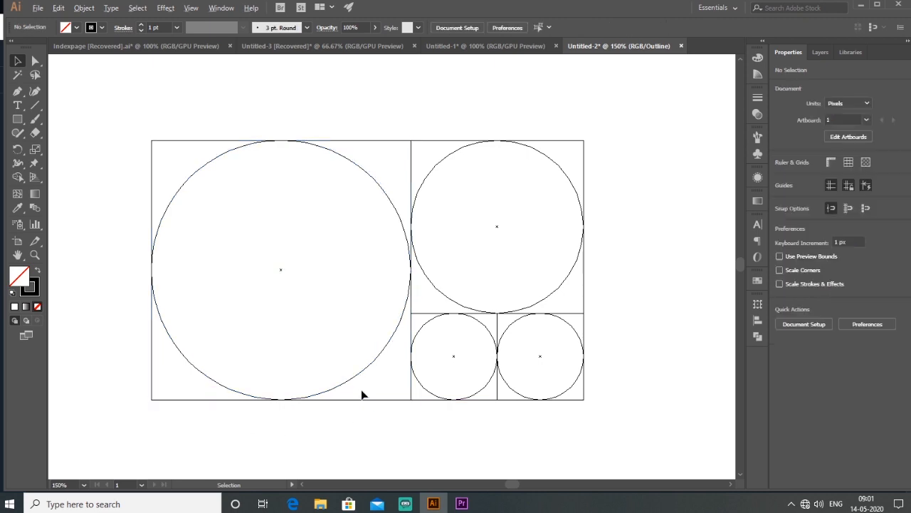
key("ctrl+minus")
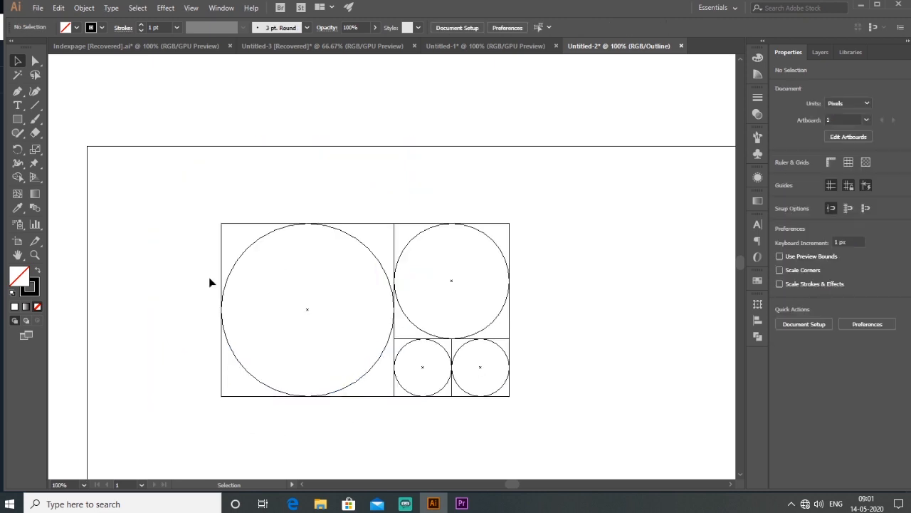
Rotate the whole arrangement of squares and circles 90° clockwise and move it to the right and down on the artboard.
left_click_drag(188, 212, 554, 391)
scroll(562, 373, "down", 3)
scroll(562, 373, "right", 2)
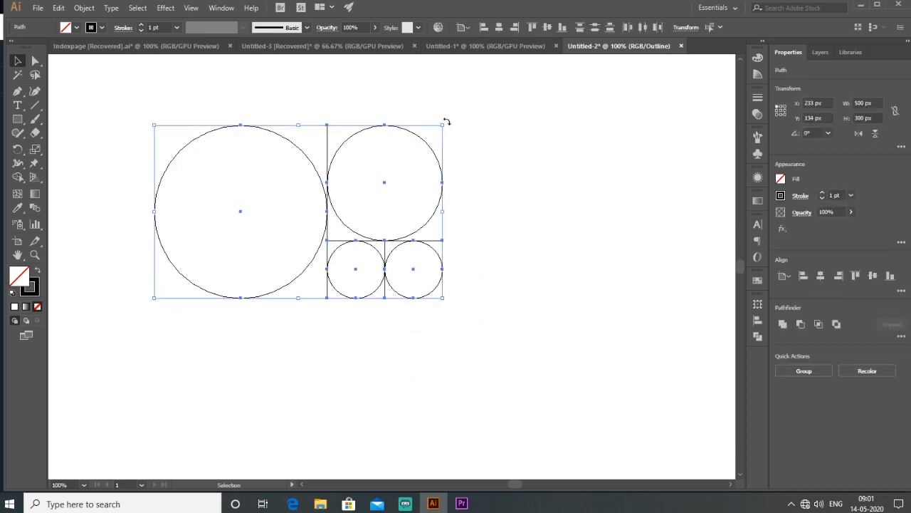
left_click_drag(446, 123, 395, 362)
left_click_drag(367, 244, 556, 369)
scroll(610, 305, "down", 2)
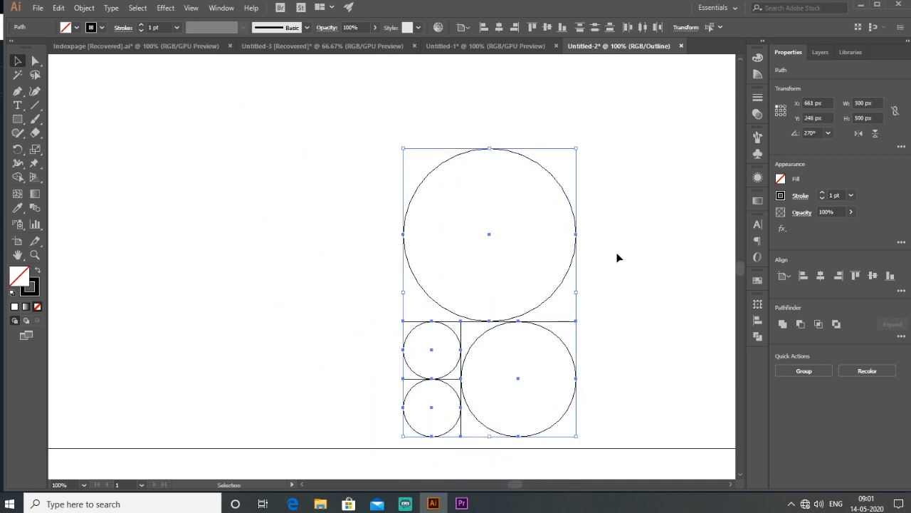
Duplicate the 300 px square and circle directly to their left and scale the copy proportionally to 500 by 500 px, spanning the arrangement's full height.
left_click(618, 176)
left_click_drag(615, 142, 236, 270)
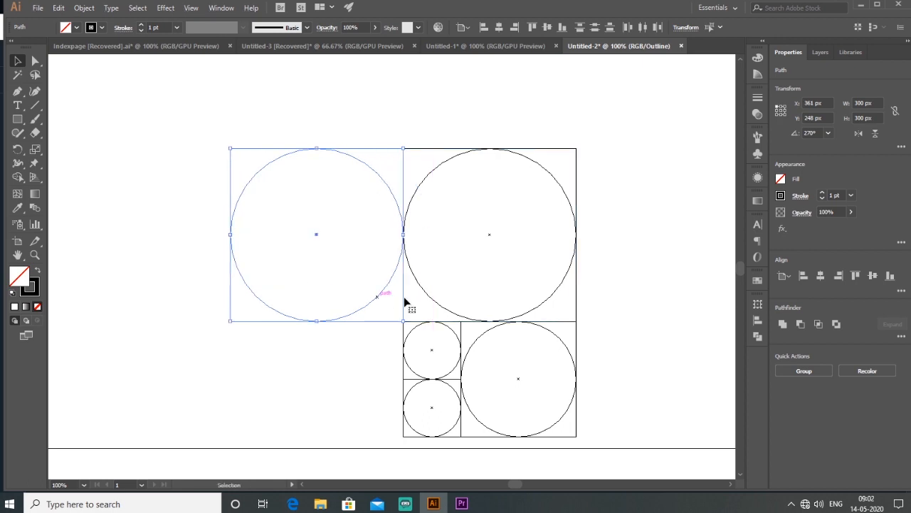
scroll(505, 214, "down", 2)
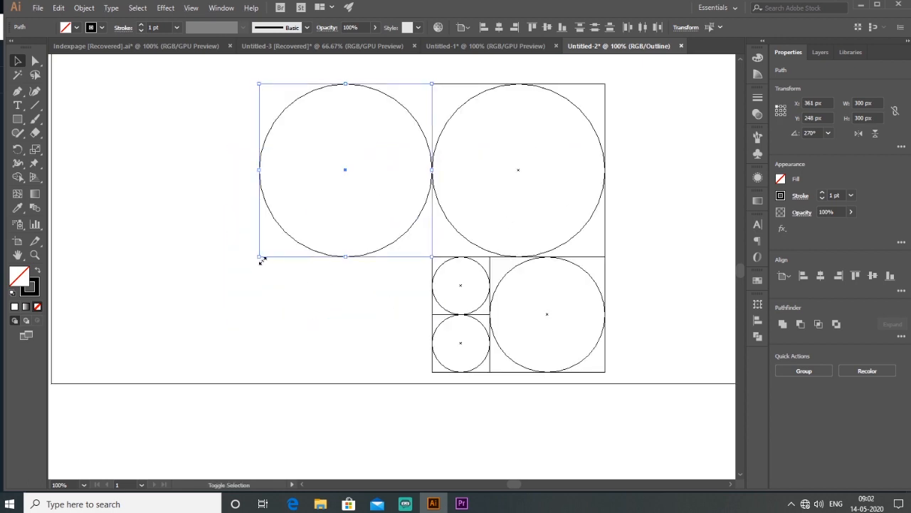
left_click_drag(251, 268, 144, 376)
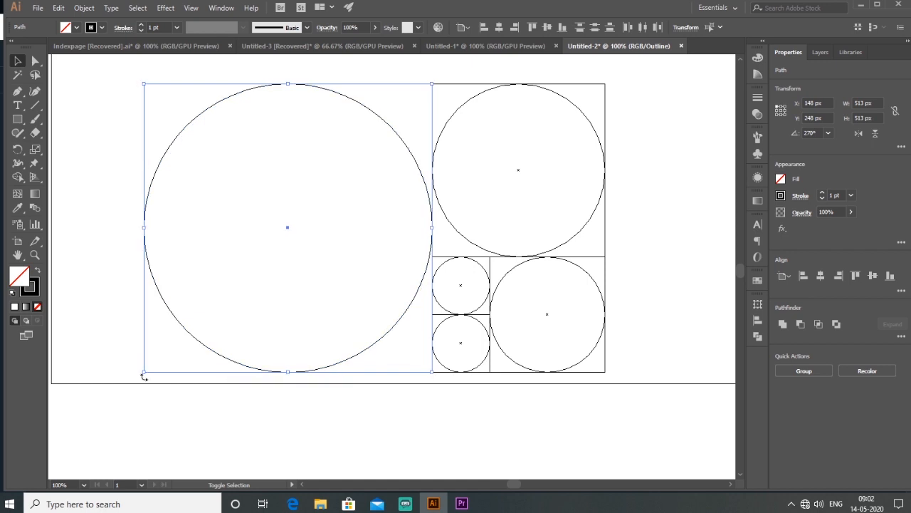
left_click(422, 434)
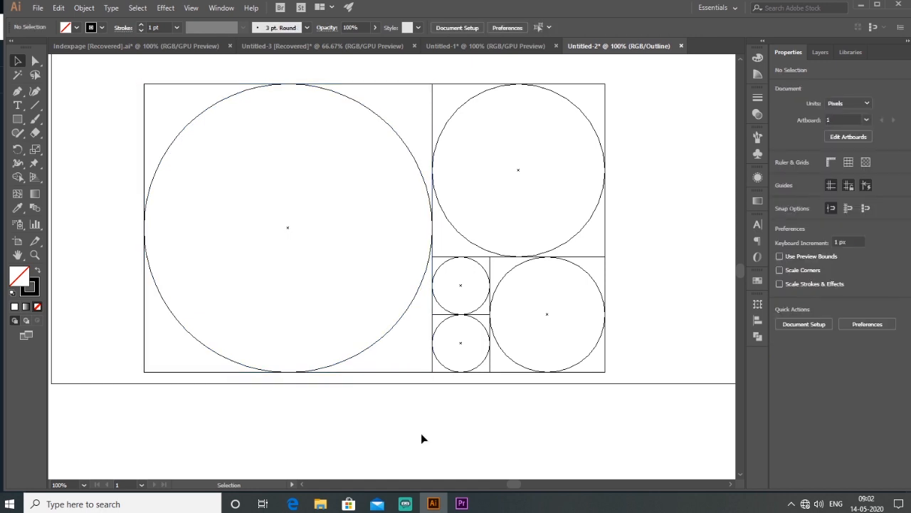
Rotate the whole arrangement, including the 500 px pair, another 90° clockwise so the largest square sits above the others.
scroll(384, 408, "down", 2)
left_click_drag(242, 229, 574, 423)
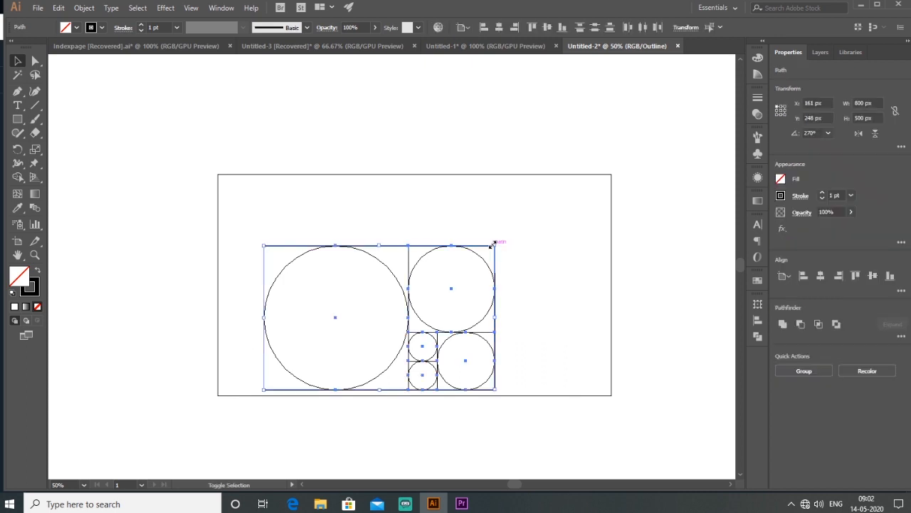
left_click_drag(506, 254, 420, 445)
left_click(511, 219)
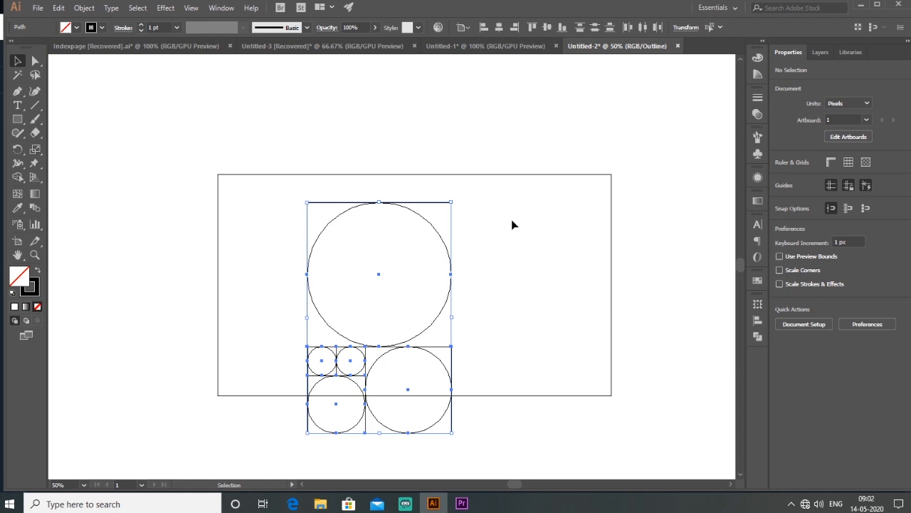
Duplicate the 500 px square and circle directly to their left and scale the copy to about 800 by 800 px, matching the arrangement's height.
left_click_drag(512, 209, 164, 293)
left_click_drag(542, 293, 594, 215)
left_click_drag(212, 271, 130, 357)
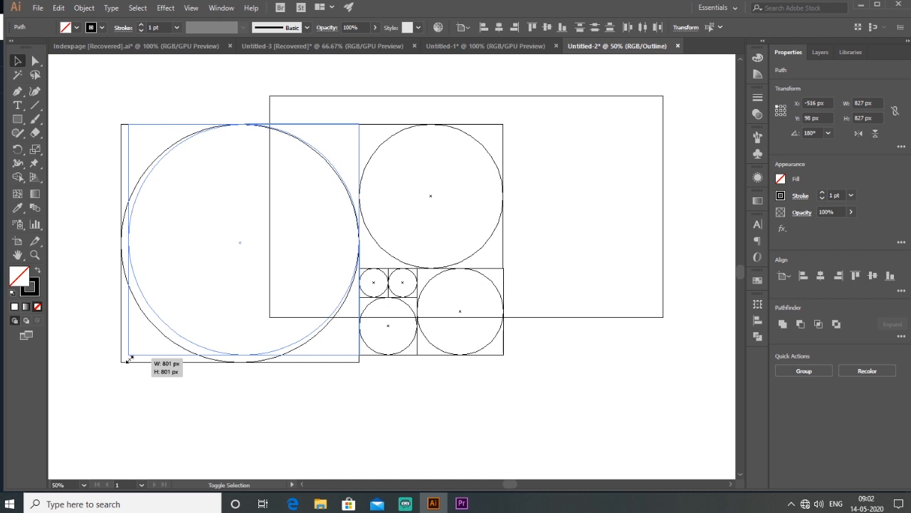
left_click_drag(129, 358, 129, 358)
left_click(234, 378)
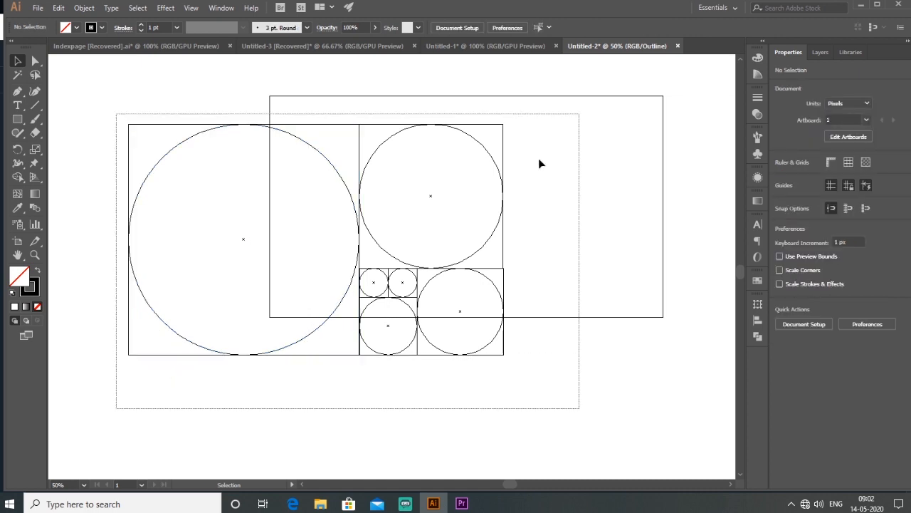
Rotate the complete guide 90° clockwise, scale it down to about 390 by 633 px and place it within the artboard.
key("ctrl+a")
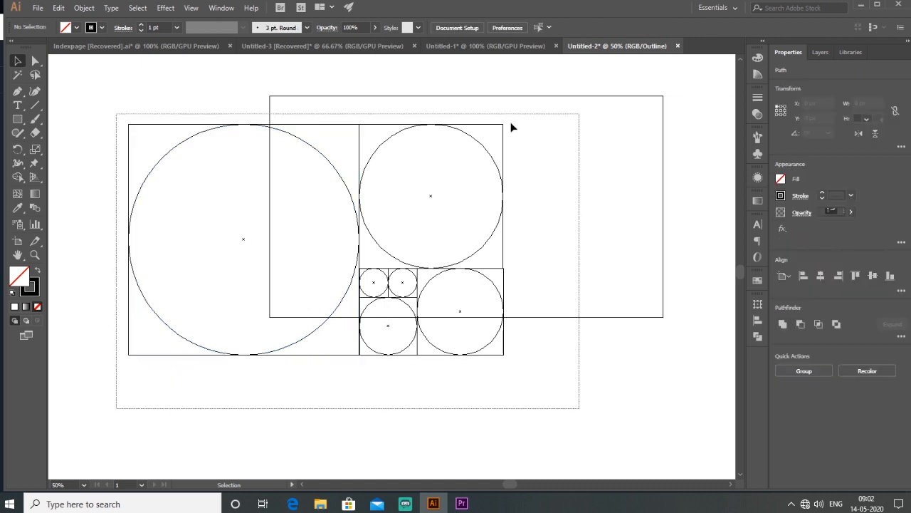
left_click_drag(511, 126, 313, 254)
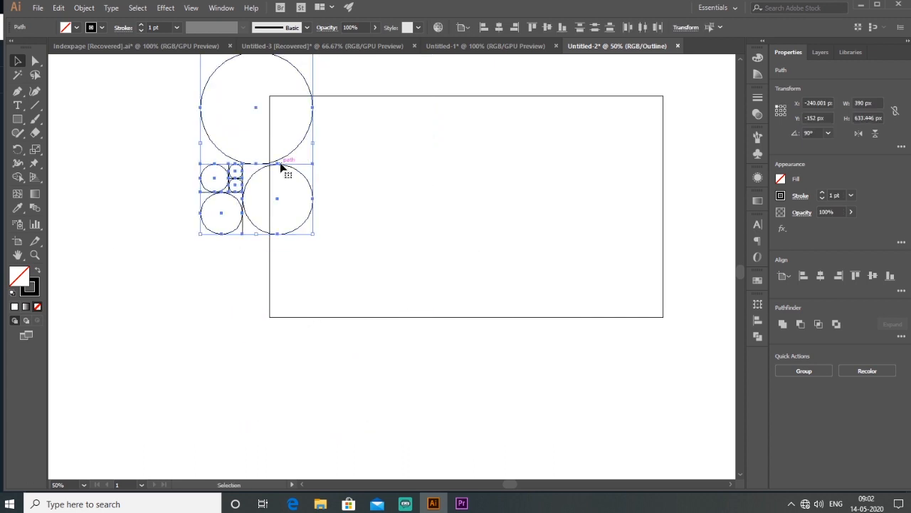
left_click_drag(281, 166, 434, 230)
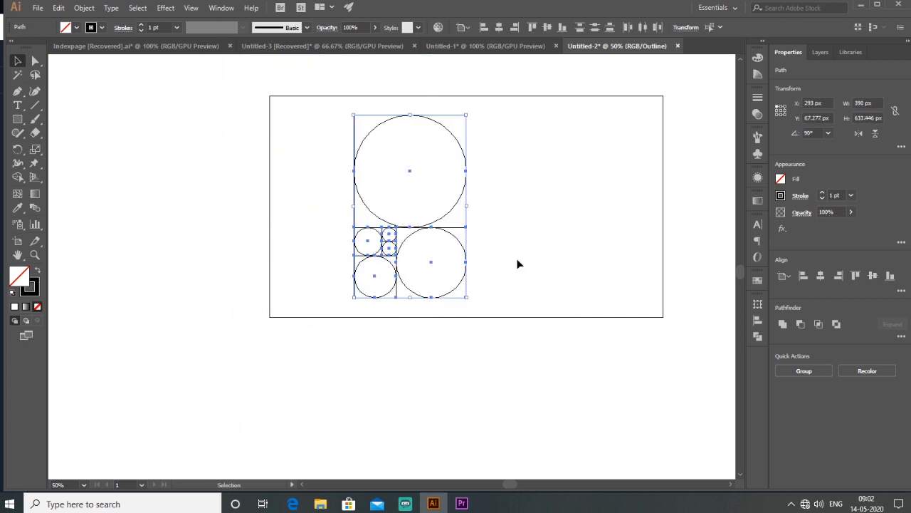
left_click(518, 264)
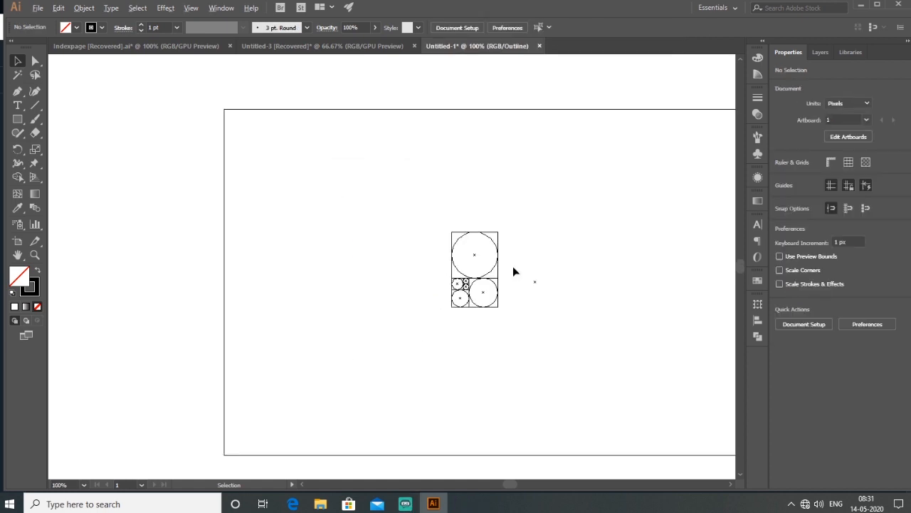
Switch the Untitled-1 document containing the small guide from outline view to GPU Preview.
left_click_drag(560, 285, 508, 251)
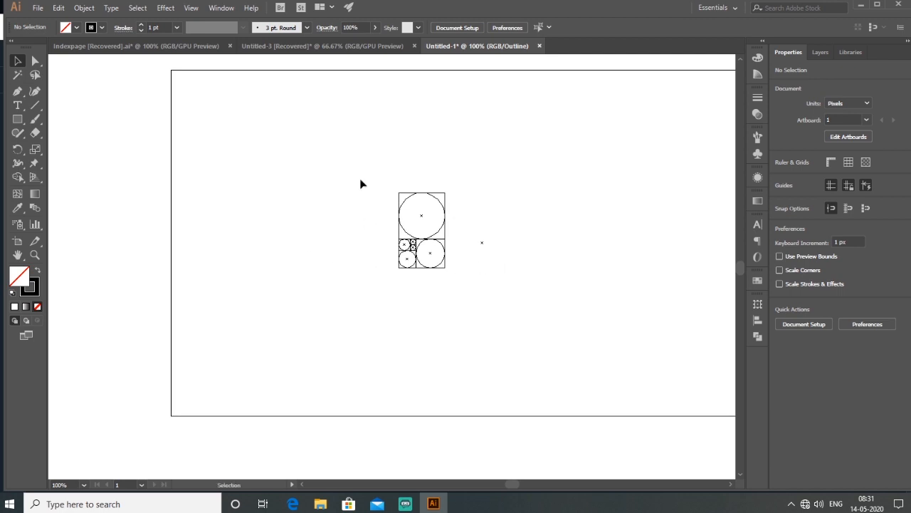
left_click_drag(363, 161, 473, 301)
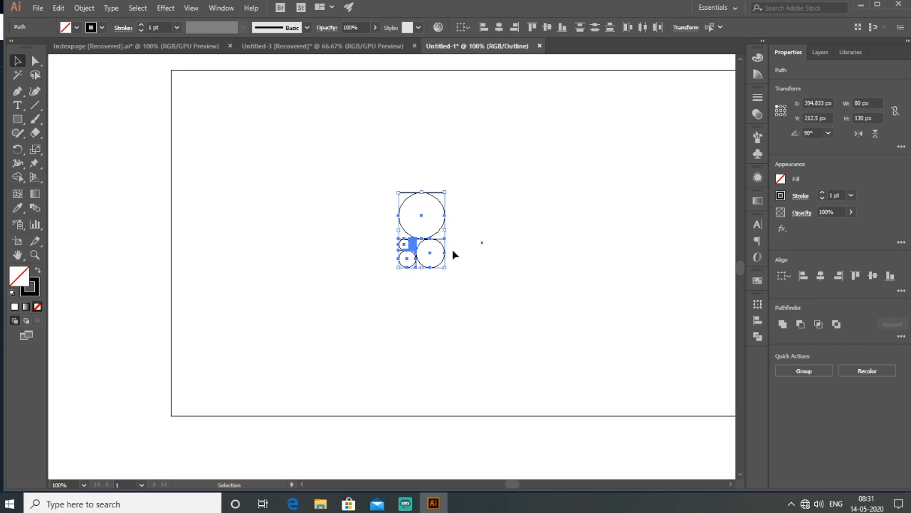
left_click(192, 8)
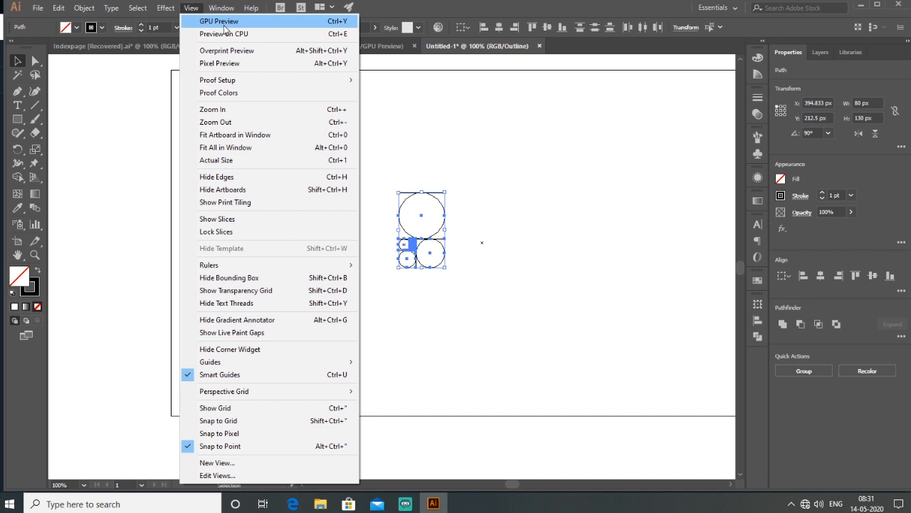
left_click(225, 22)
left_click(139, 310)
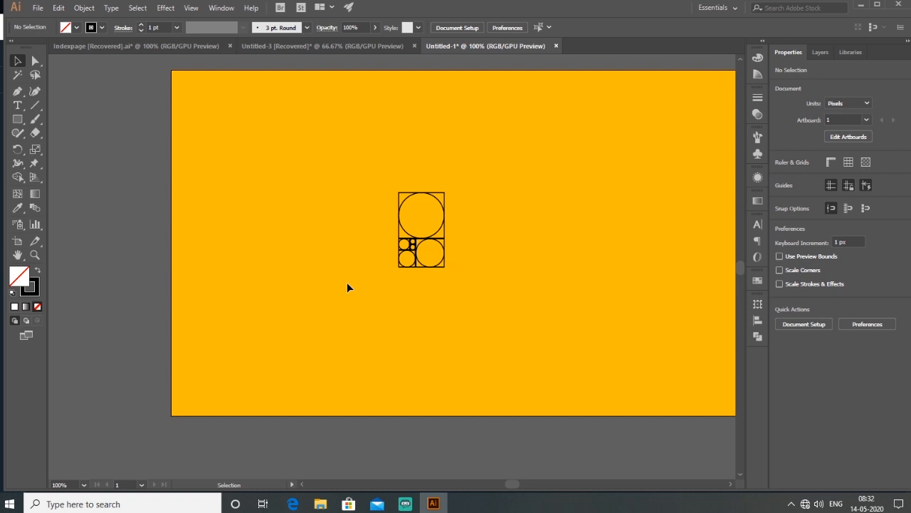
Align the 1 pt strokes of all the guide's squares and circles to the centre of their paths.
scroll(347, 287, "up", 3)
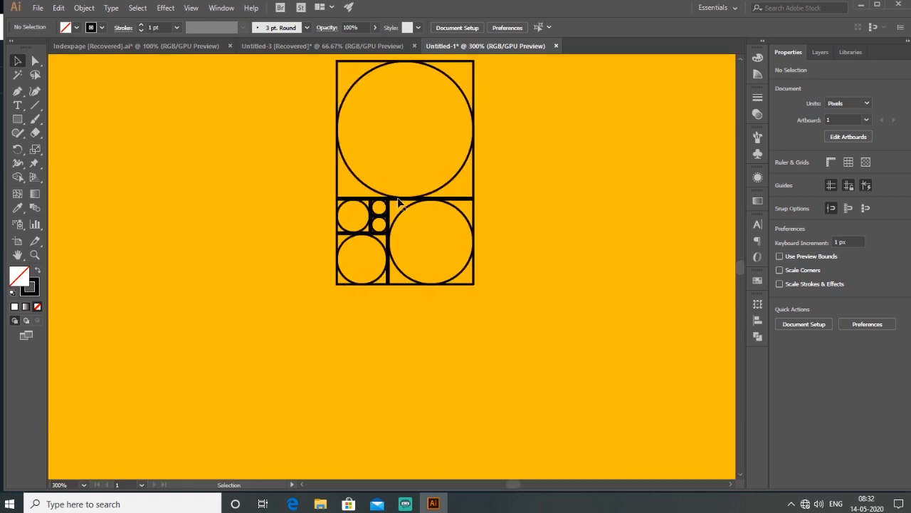
left_click_drag(398, 199, 389, 252)
left_click_drag(305, 94, 510, 385)
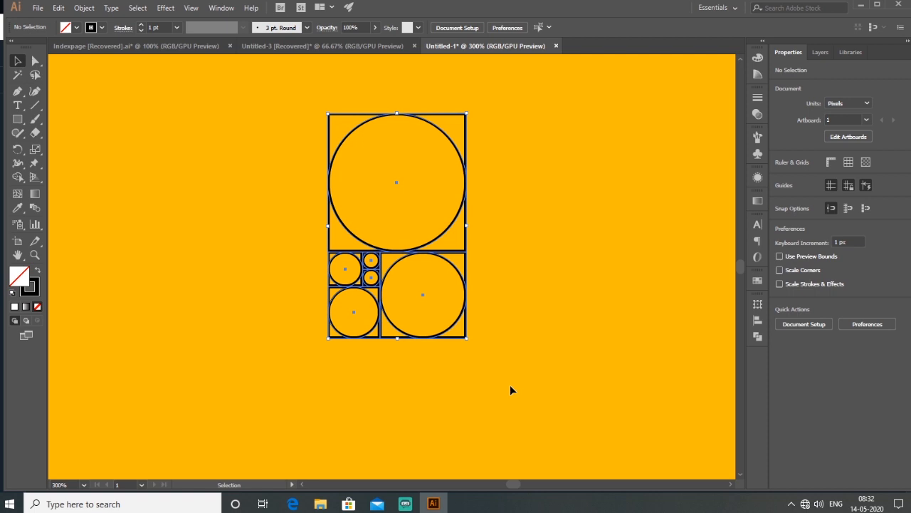
left_click(758, 98)
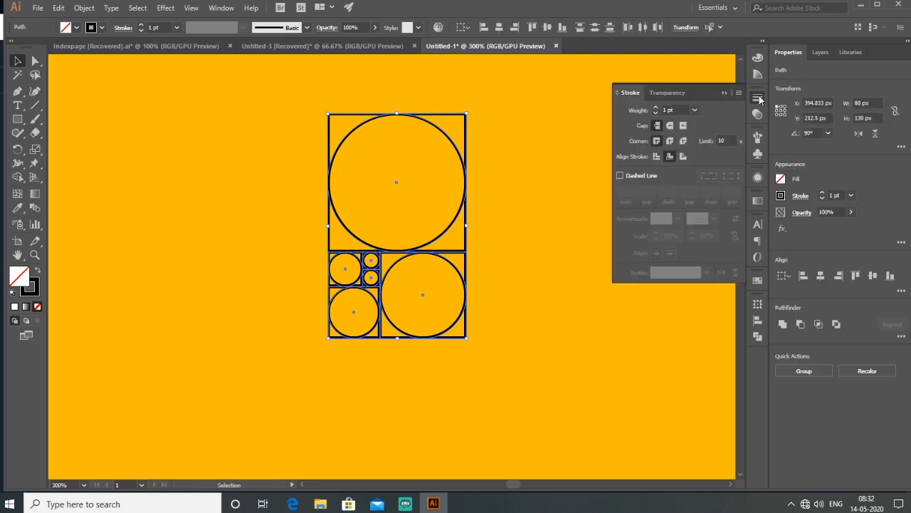
left_click(659, 158)
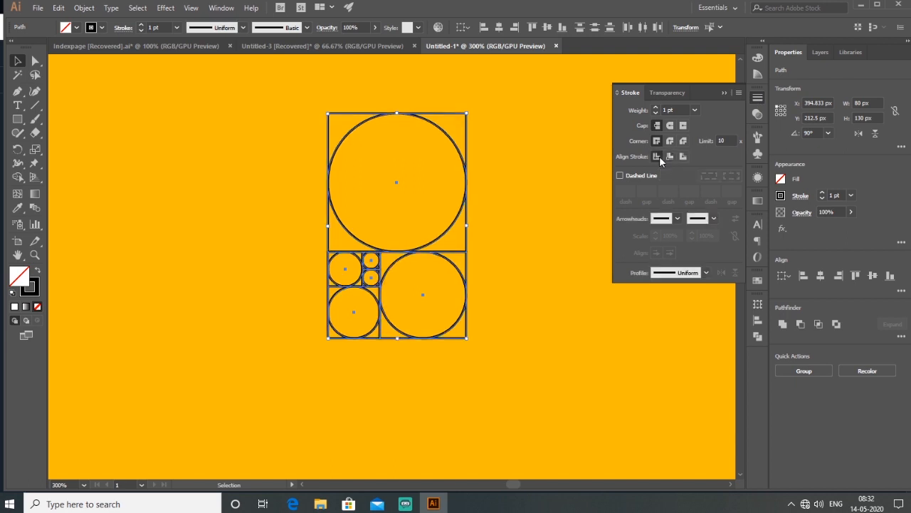
left_click(519, 286)
Move the guide off the artboard to its left side and enlarge it proportionally to about 113 by 184 px.
scroll(529, 279, "down", 4)
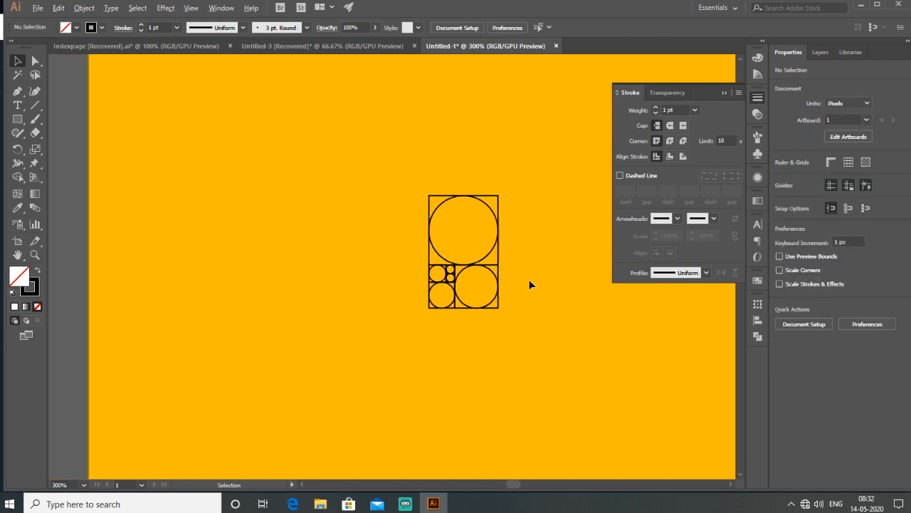
left_click_drag(462, 221, 537, 328)
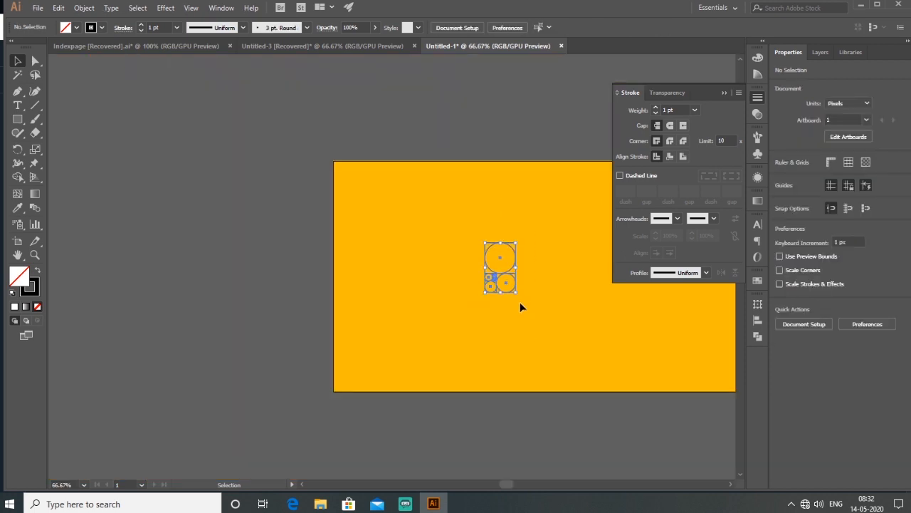
left_click_drag(508, 275, 304, 292)
left_click_drag(544, 281, 358, 220)
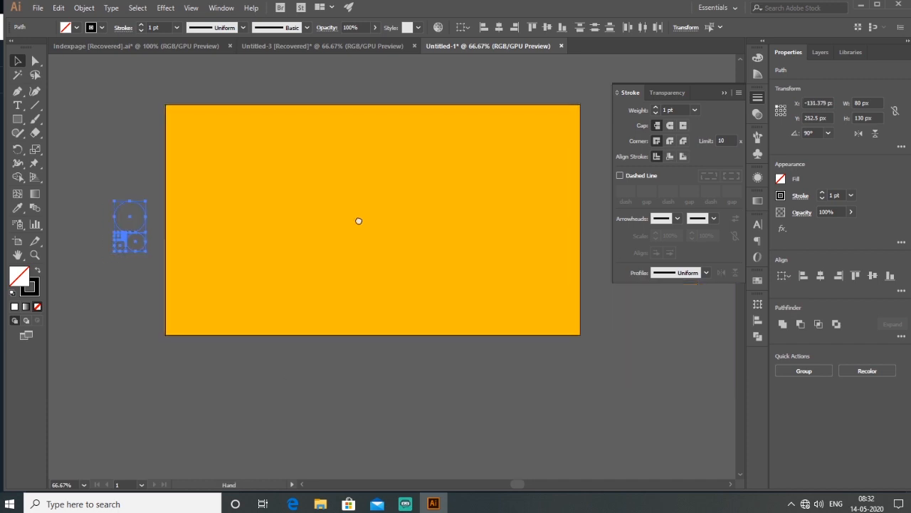
left_click_drag(145, 250, 158, 272)
left_click(266, 234)
scroll(141, 275, "up", 1)
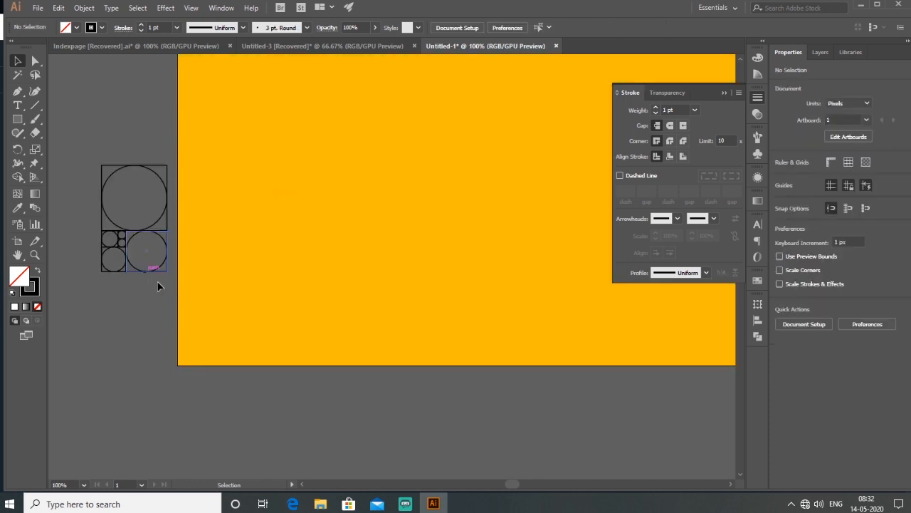
left_click(163, 222)
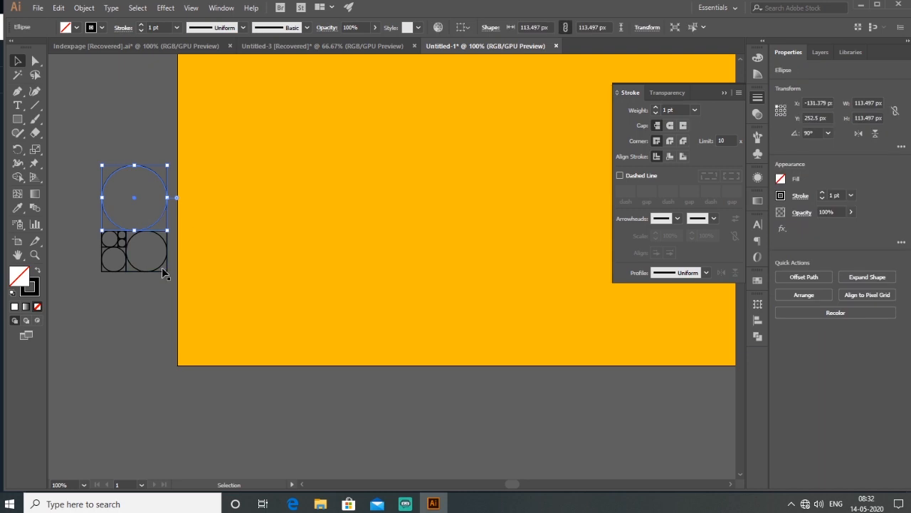
left_click(163, 267, "shift")
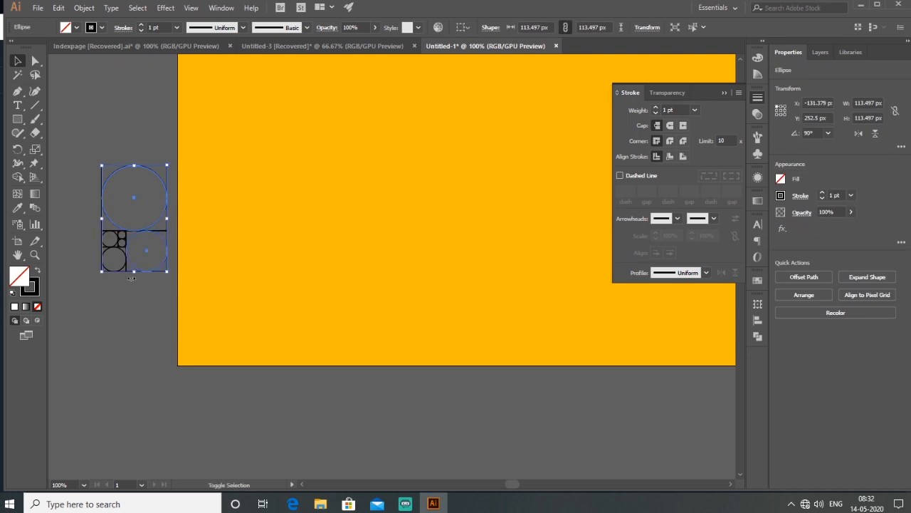
left_click(160, 238)
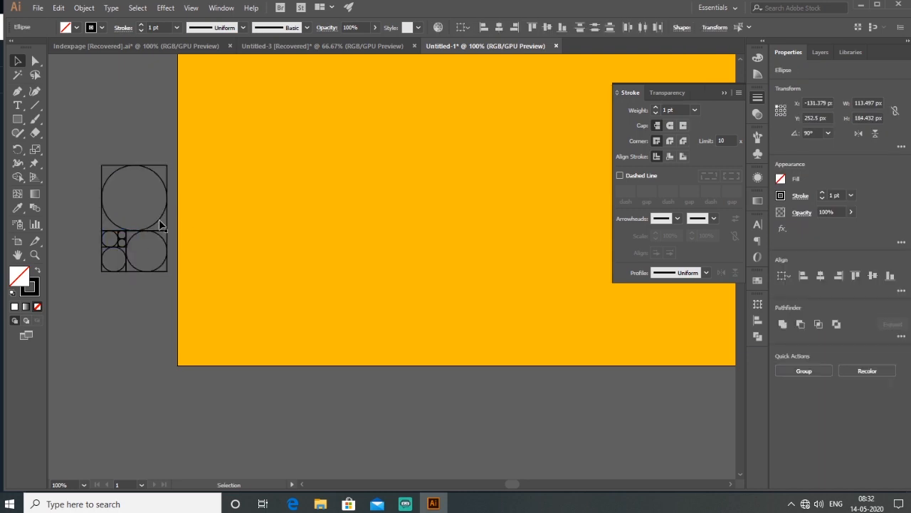
Copy the largest circle, the second-largest circle and the small circle beside the two tiniest ones from the guide onto the yellow artboard.
left_click(160, 221)
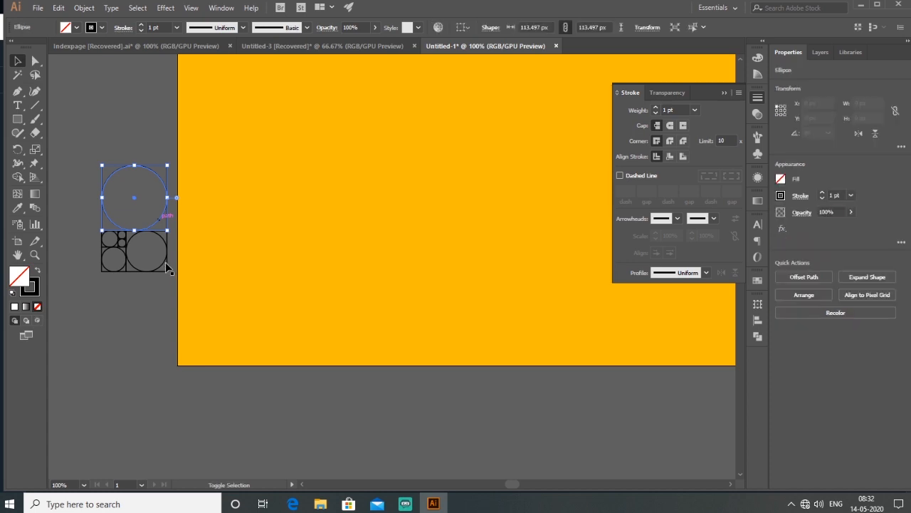
left_click(165, 262, "shift")
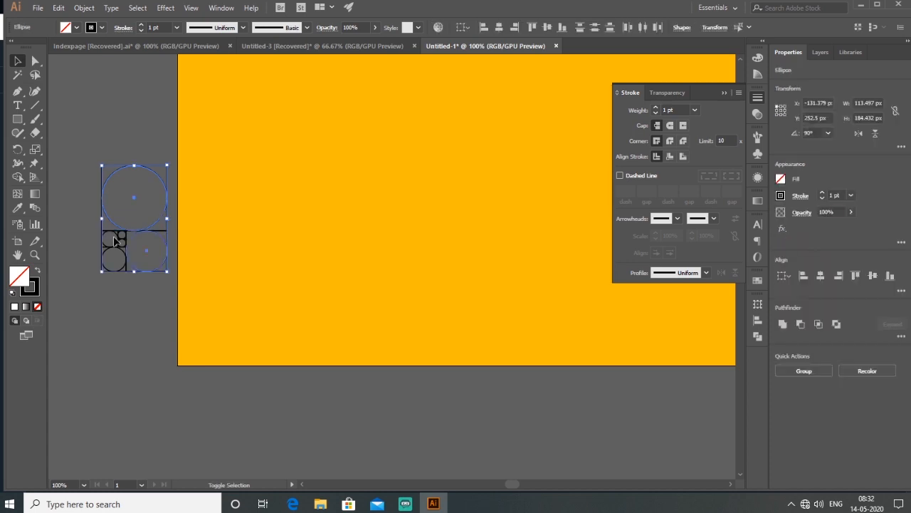
left_click(114, 241, "shift")
left_click_drag(163, 221, 451, 215)
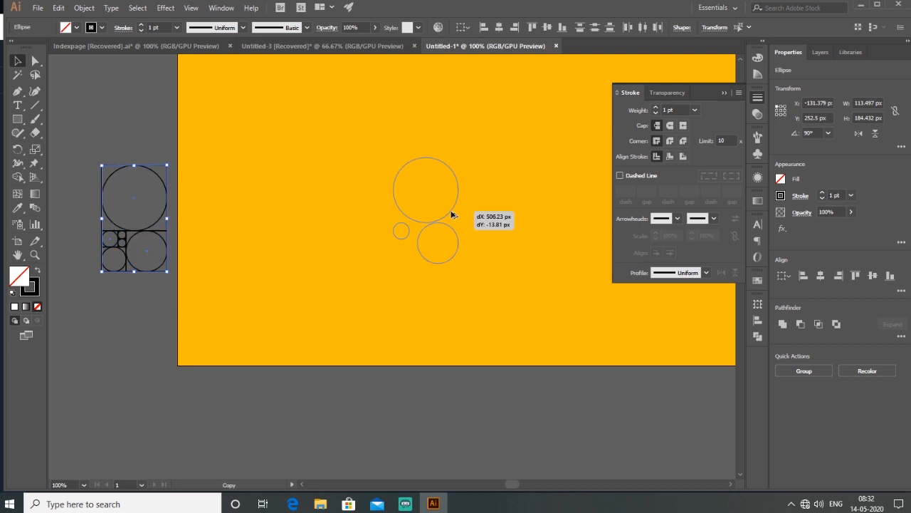
Move the three copied circles up and to the right on the artboard and centre-align them horizontally and vertically so they are concentric.
left_click(318, 238)
left_click_drag(319, 238, 217, 303)
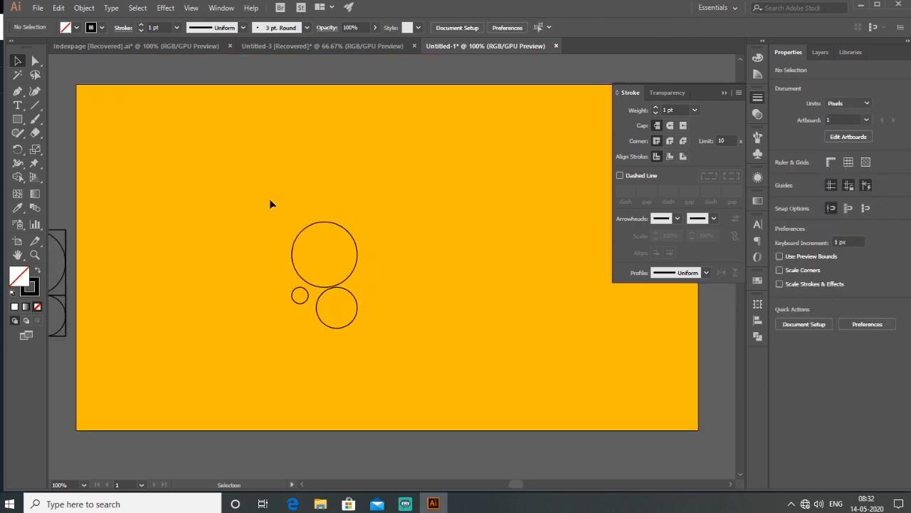
left_click_drag(271, 204, 397, 254)
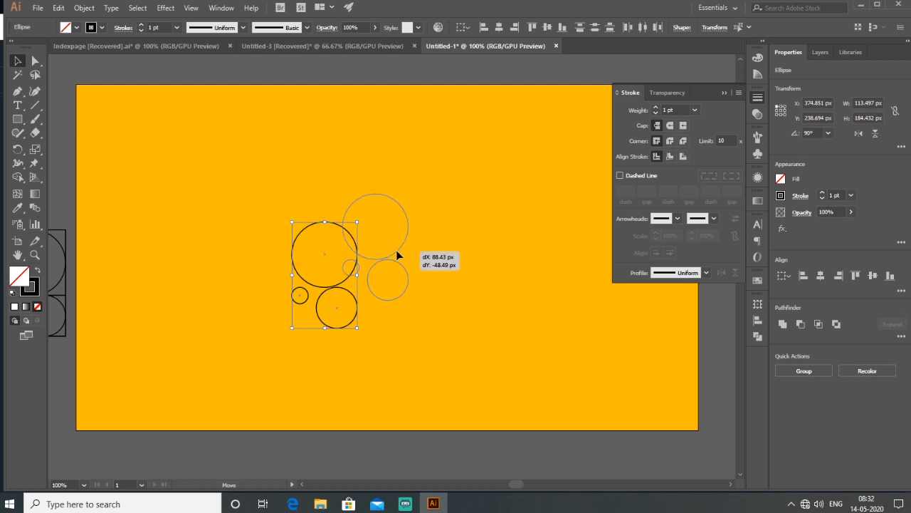
left_click_drag(398, 254, 398, 255)
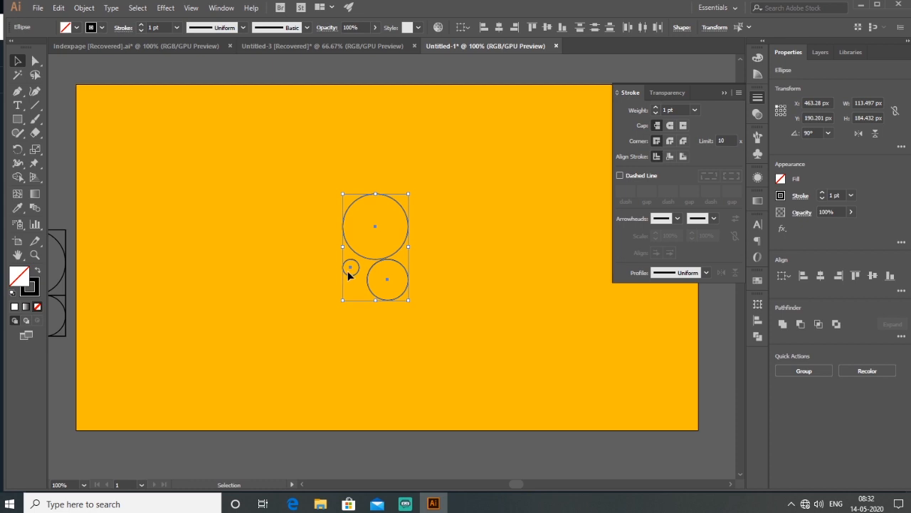
left_click(499, 27)
left_click(547, 27)
left_click(457, 248)
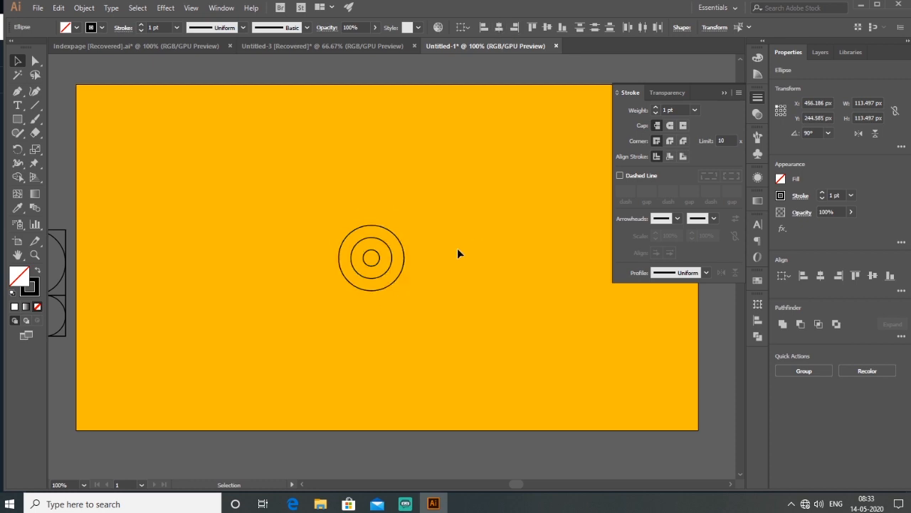
Move the medium circle up until it touches the large circle's inner top edge, and place a copy touching the inner bottom edge.
scroll(365, 271, "up", 3)
left_click_drag(501, 313, 470, 362)
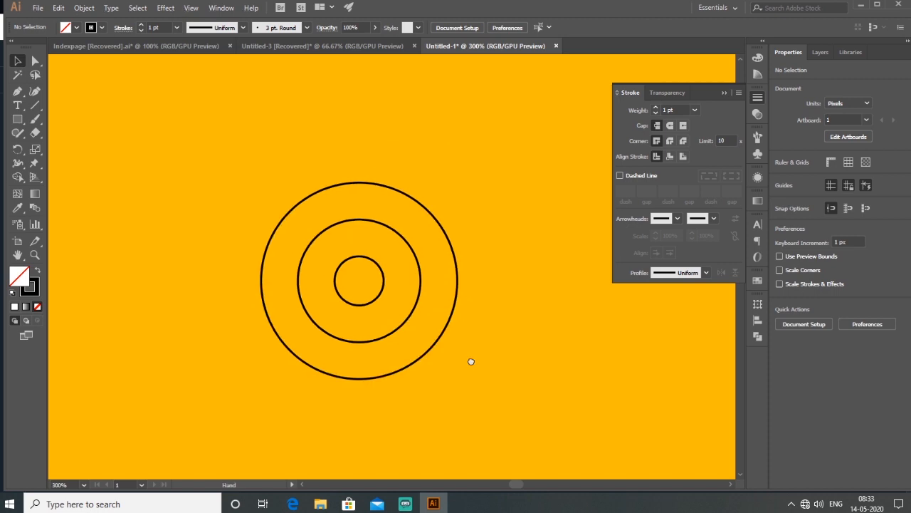
left_click(388, 331)
left_click_drag(388, 332, 388, 286)
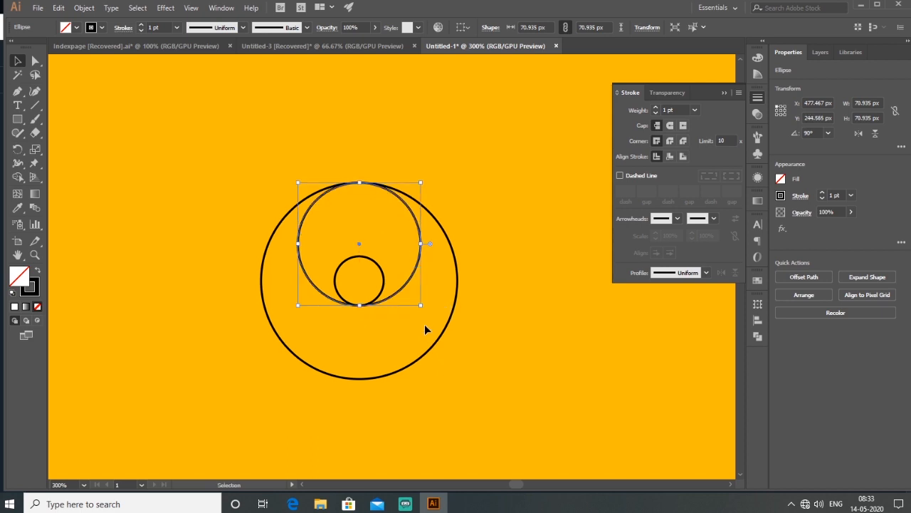
left_click(420, 268)
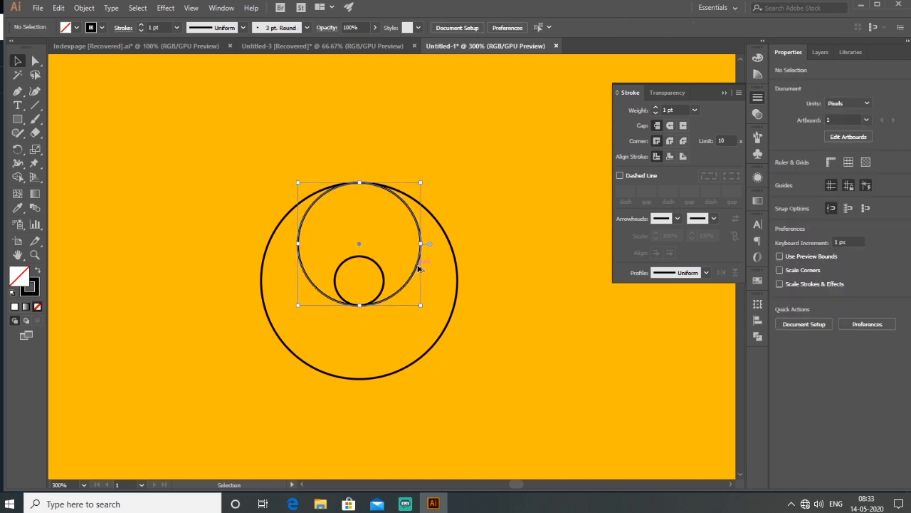
left_click_drag(420, 268, 415, 340)
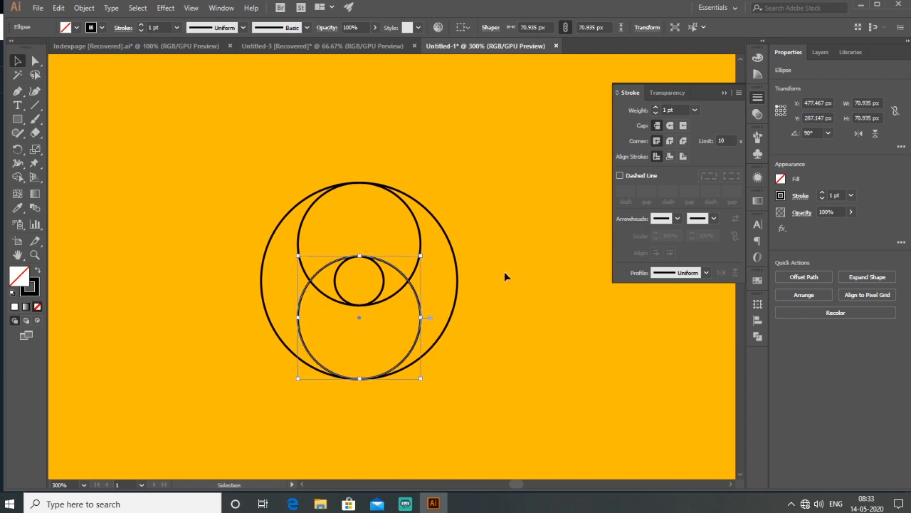
left_click(504, 276)
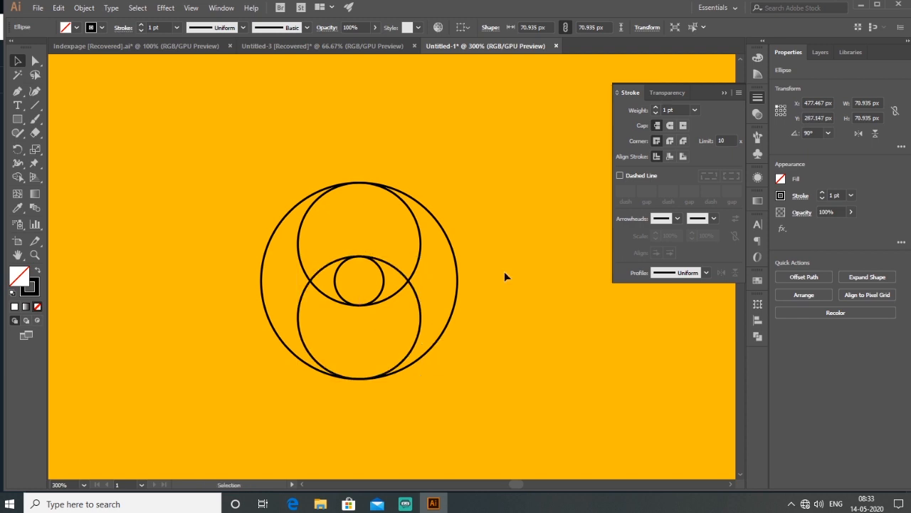
Copy the small circle and both medium circles horizontally to the right so the two lens shapes meet at their tips.
left_click(418, 326)
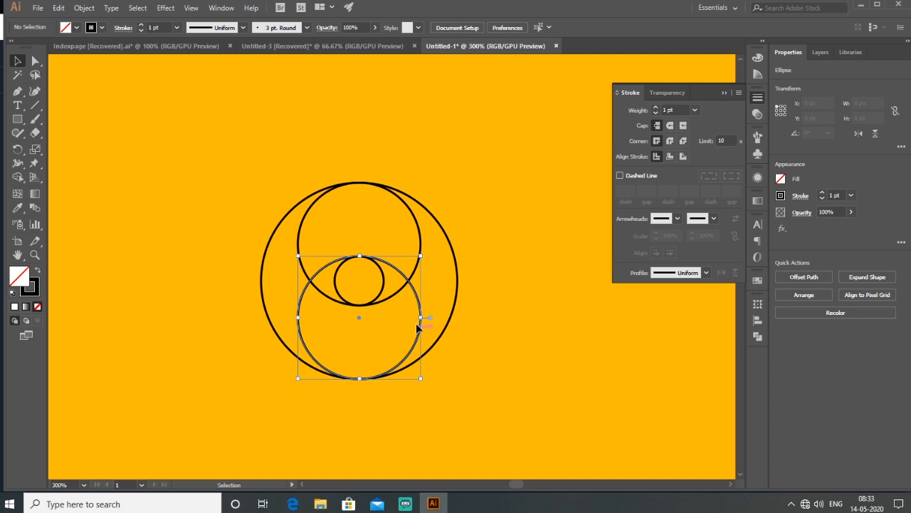
left_click(386, 286, "shift")
left_click(421, 242, "shift")
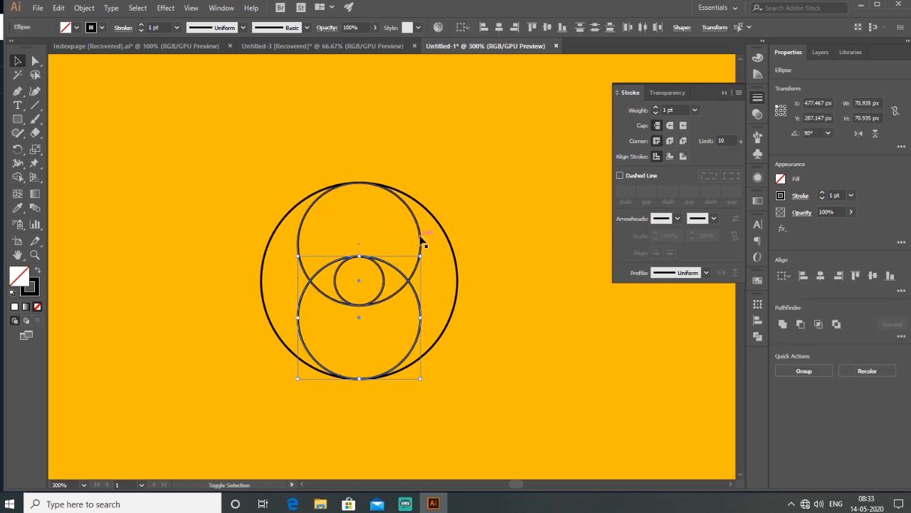
left_click_drag(484, 287, 417, 252)
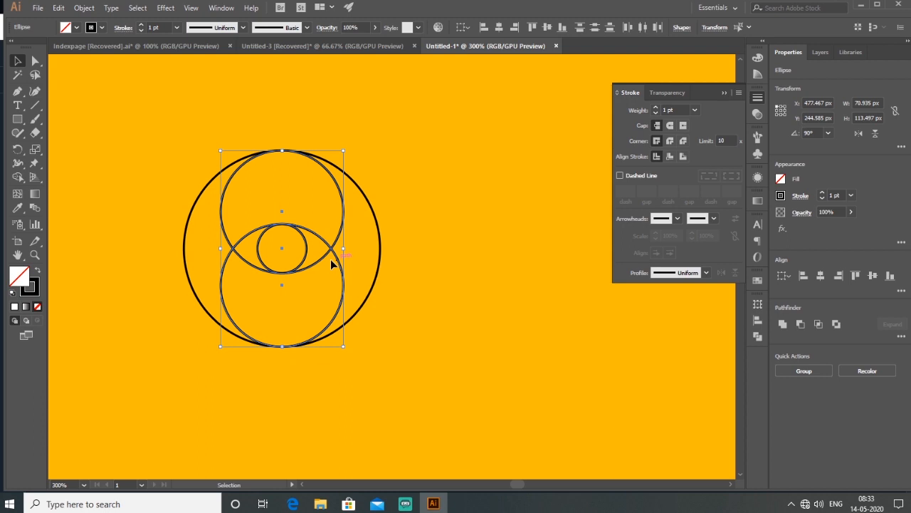
left_click_drag(330, 259, 403, 283)
left_click(509, 219)
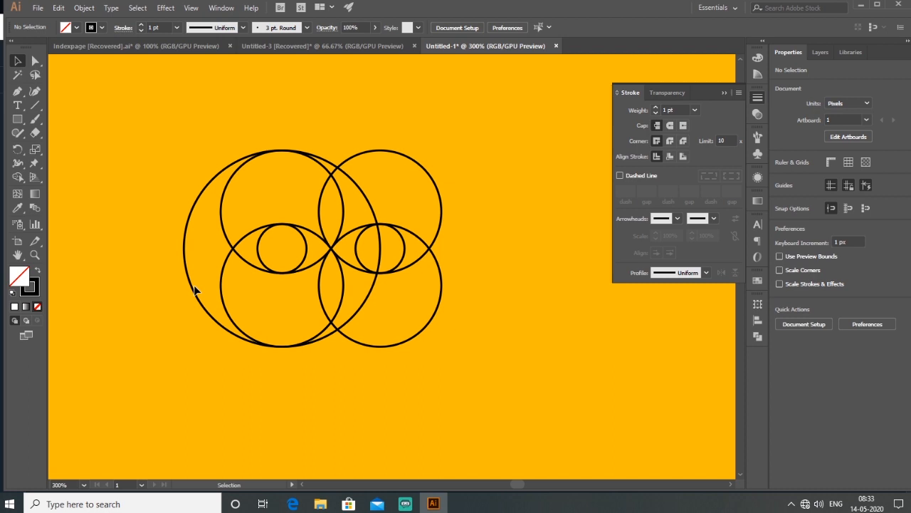
Merge the regions inside the left lens shape of the overlapping circles into one body shape with Shape Builder.
left_click_drag(183, 148, 520, 382)
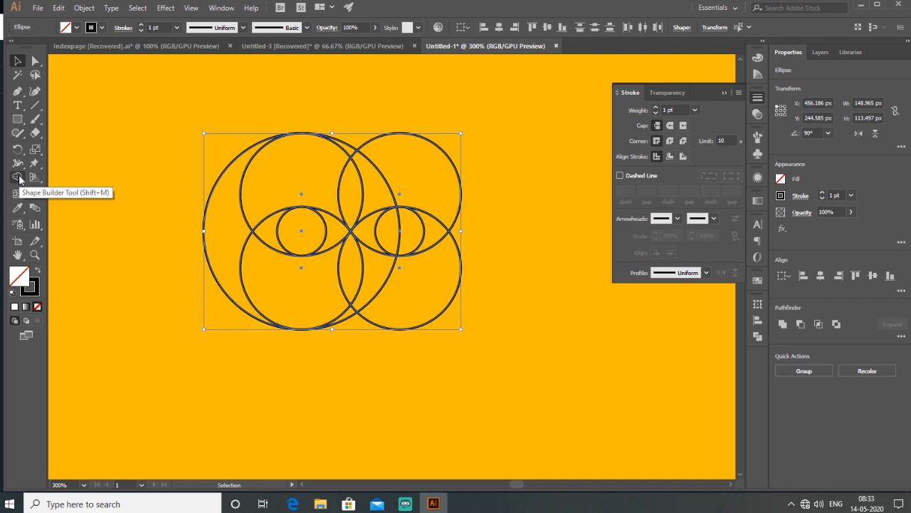
left_click(18, 177)
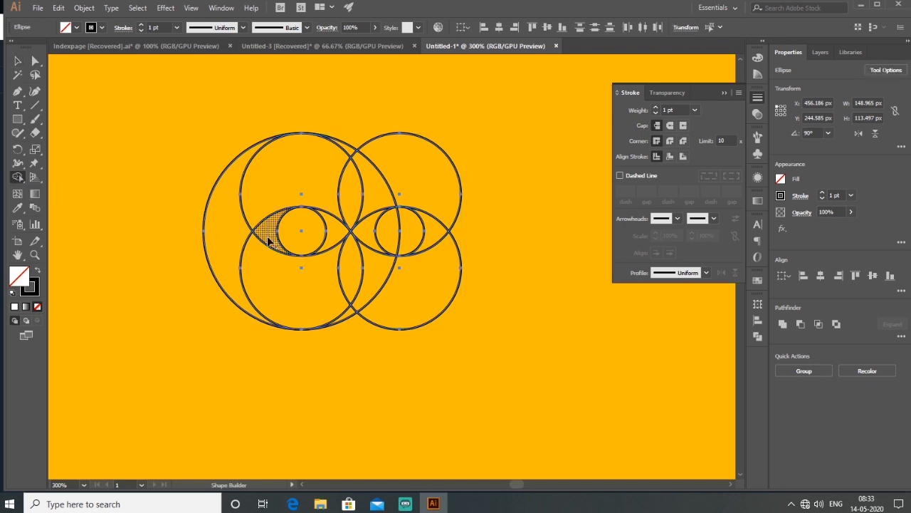
left_click_drag(268, 242, 339, 244)
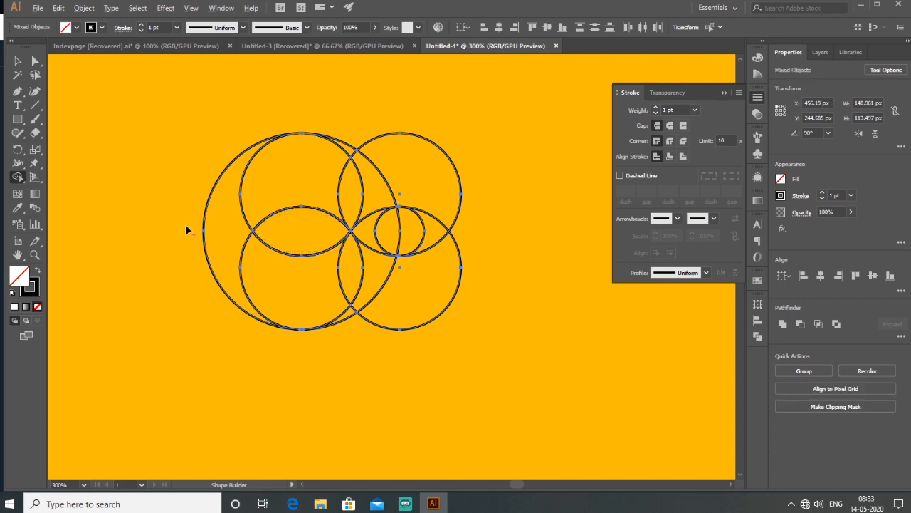
Remove the surrounding circle regions and leftover slivers with Shape Builder, keeping only the lens-shaped fish body and crescent tail.
mouse_move(187, 224)
left_mouse_down()
mouse_move(359, 182)
mouse_move(383, 165)
left_mouse_up()
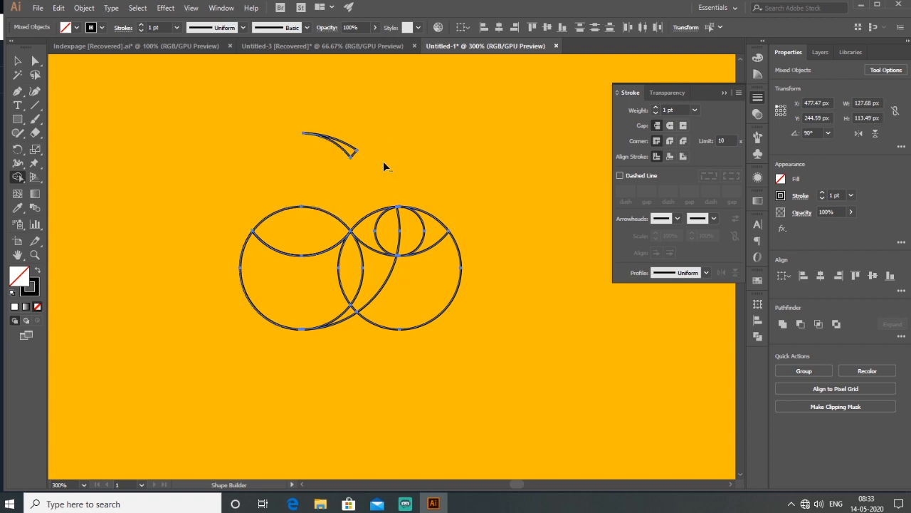
left_click(349, 150, "alt")
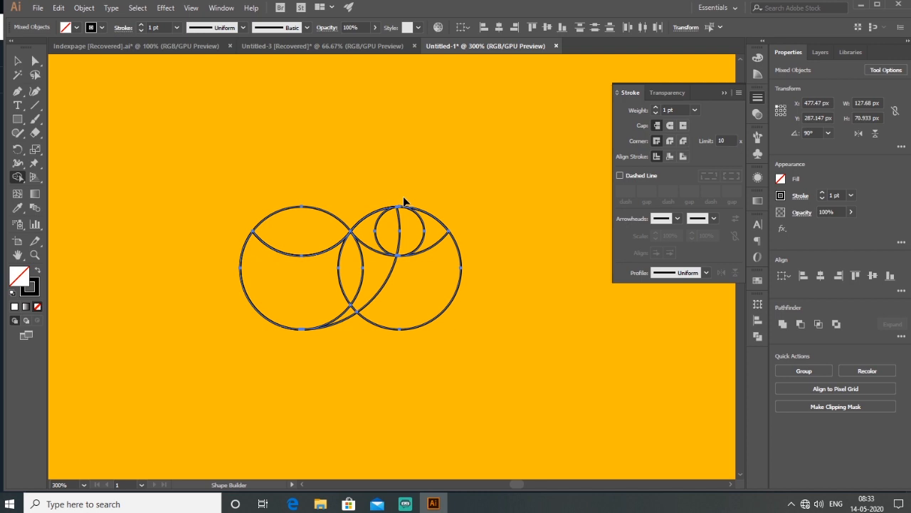
left_click_drag(404, 202, 242, 317)
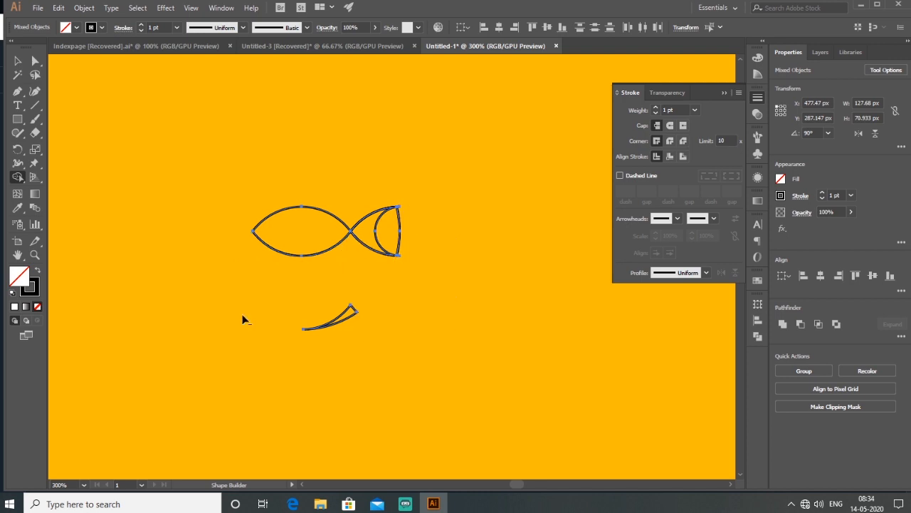
left_click(341, 322, "alt")
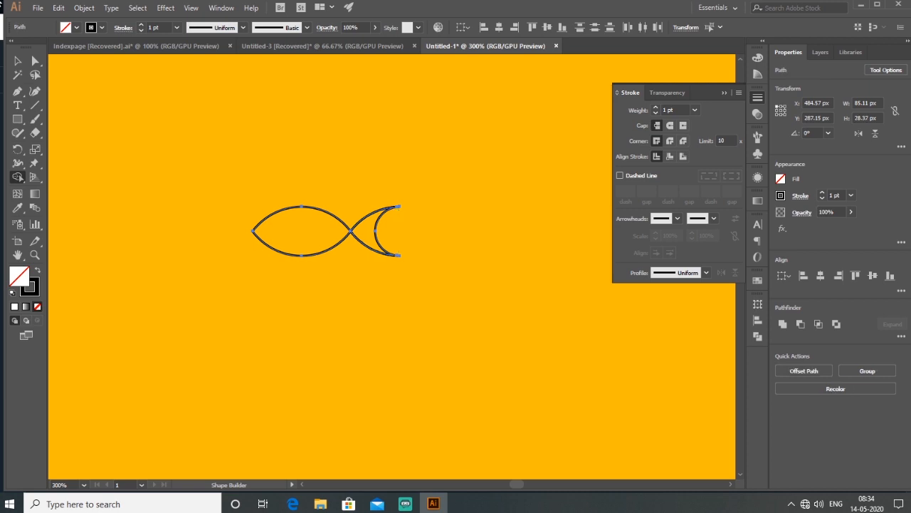
Fill the lens-shaped fish body with the green swatch R=34 G=181 B=115.
key("v")
left_click(408, 293)
left_click(379, 246)
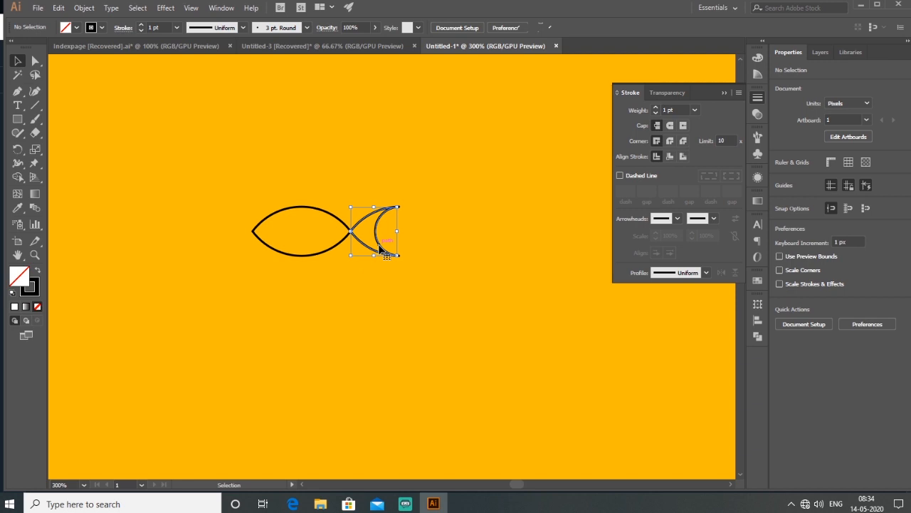
left_click(341, 240)
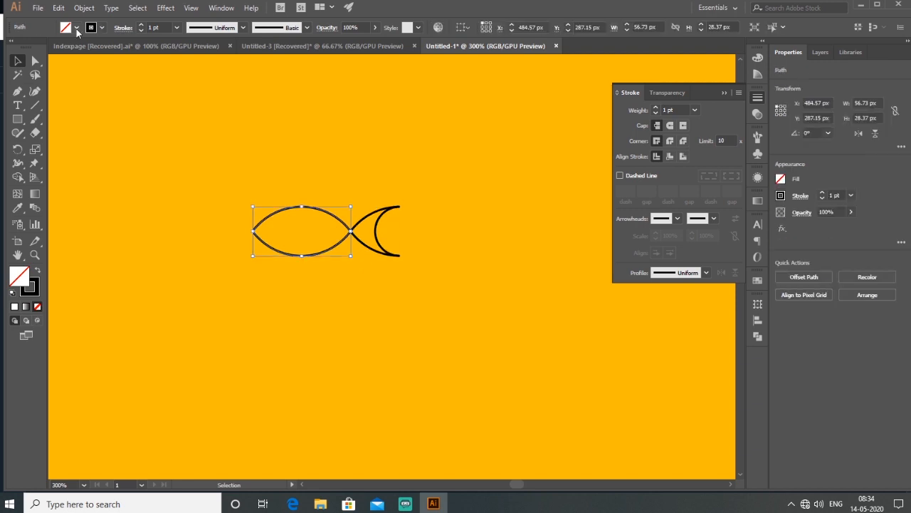
left_click(77, 28)
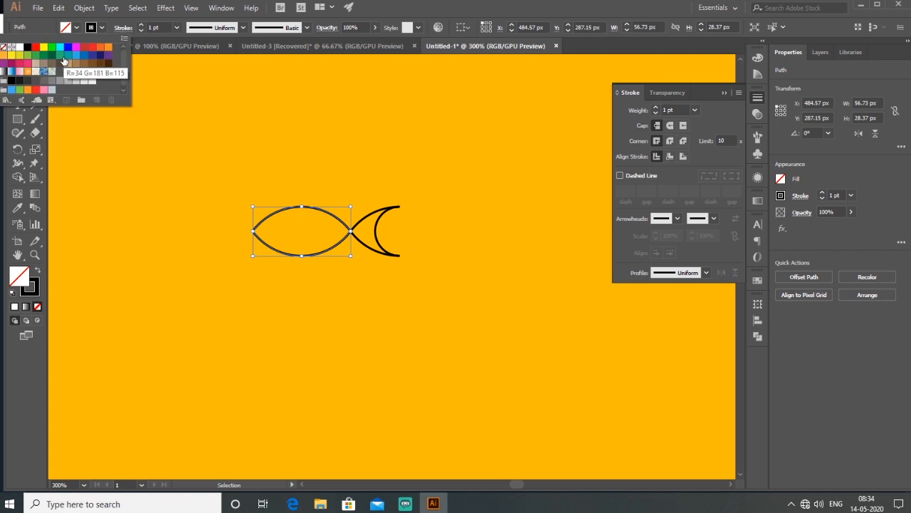
left_click(67, 55)
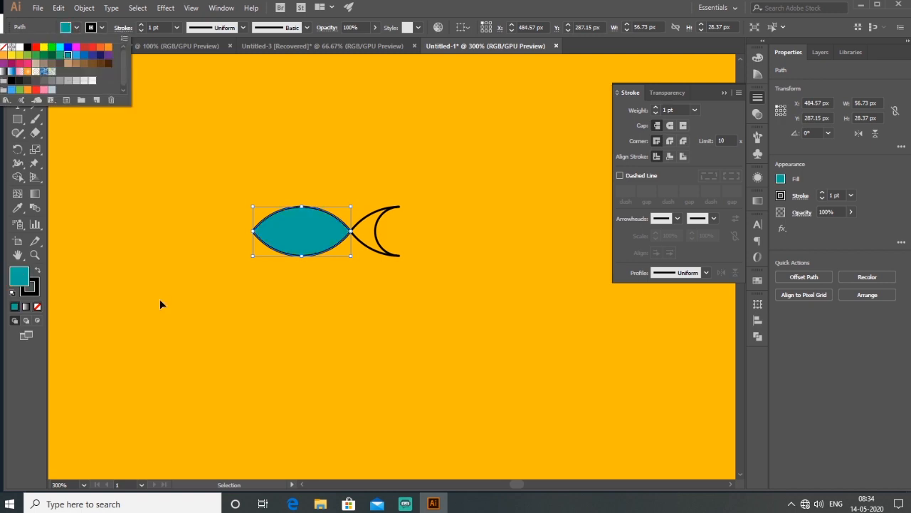
left_click(99, 30)
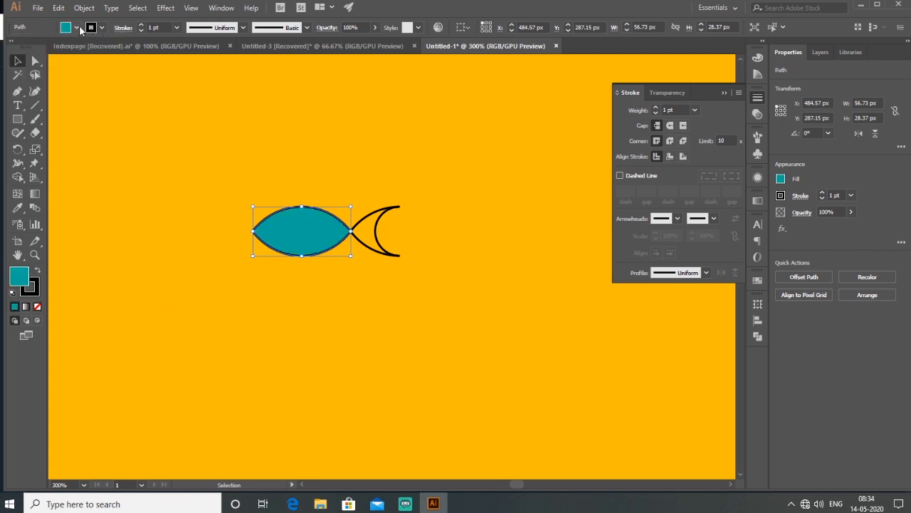
left_click(79, 27)
left_click(54, 56)
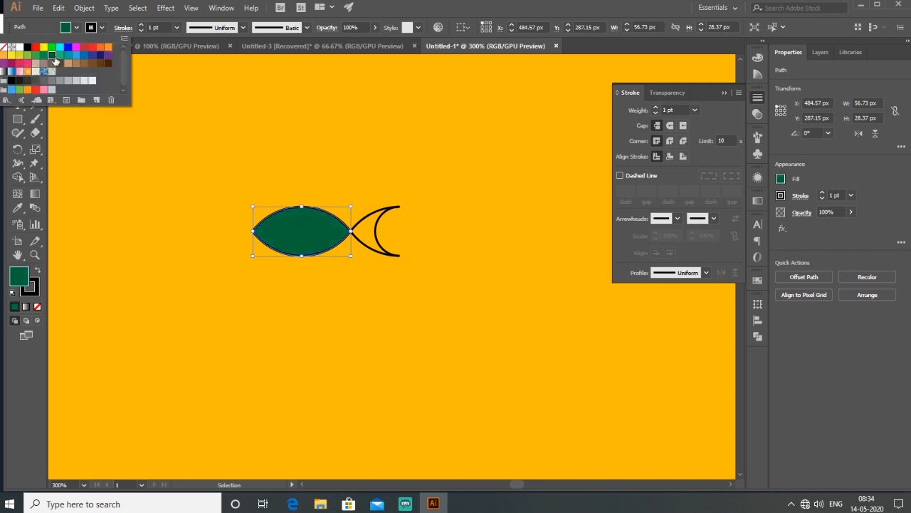
left_click(60, 55)
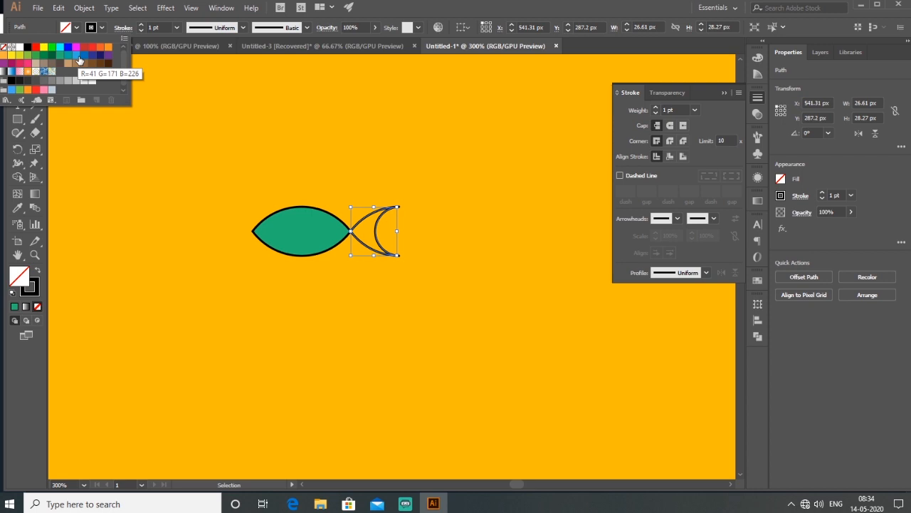
Fill the fish's tail with the blue swatch R=41 G=171 B=226 and remove the stroke from the body and tail.
left_click(78, 61)
key("ctrl+a")
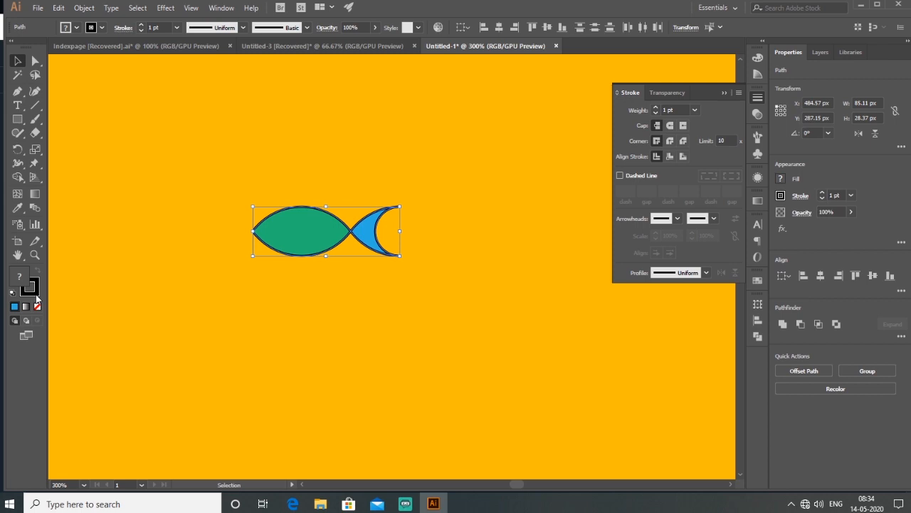
left_click(36, 294)
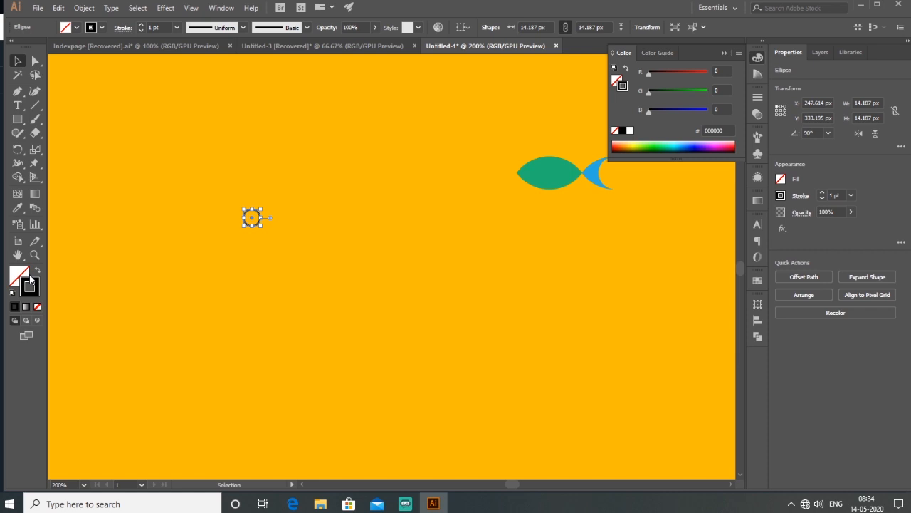
Position the white eye circle inside the front end of the fish's body and group the fish's shapes.
left_click_drag(392, 176, 401, 196)
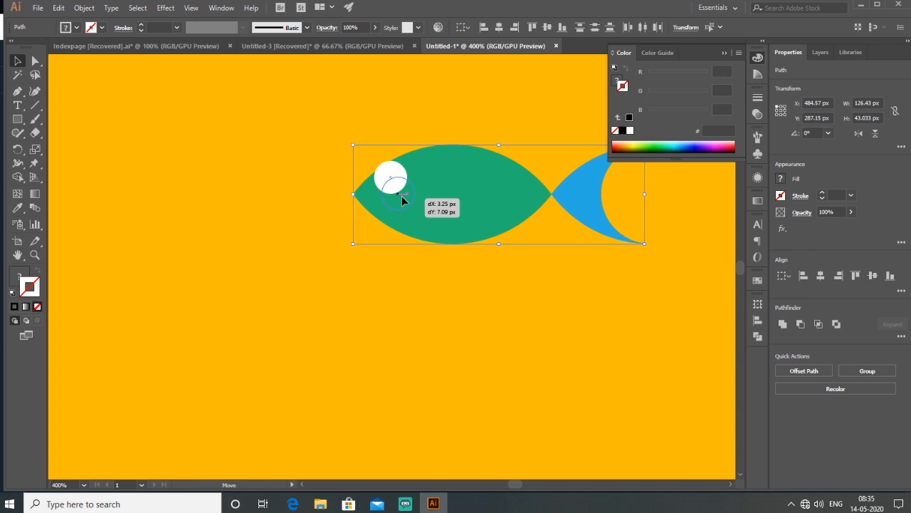
left_click_drag(402, 196, 402, 196)
key("ctrl+1")
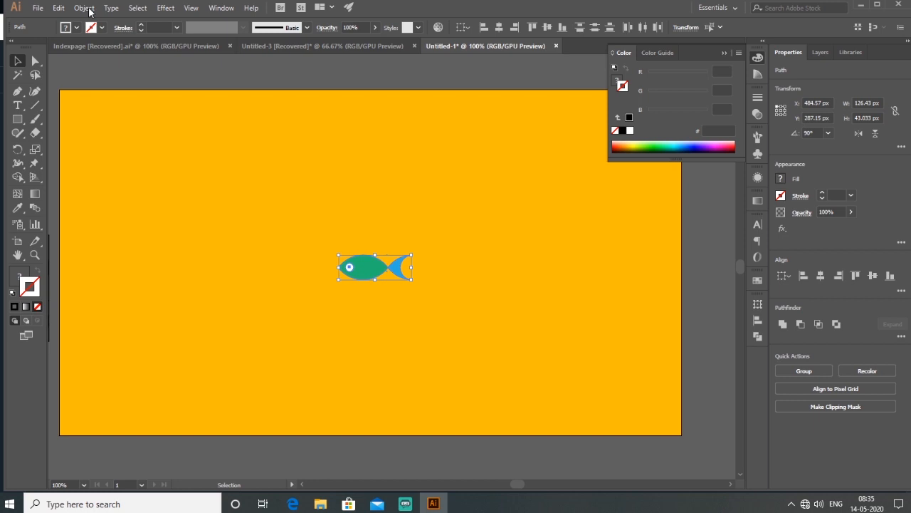
left_click(85, 8)
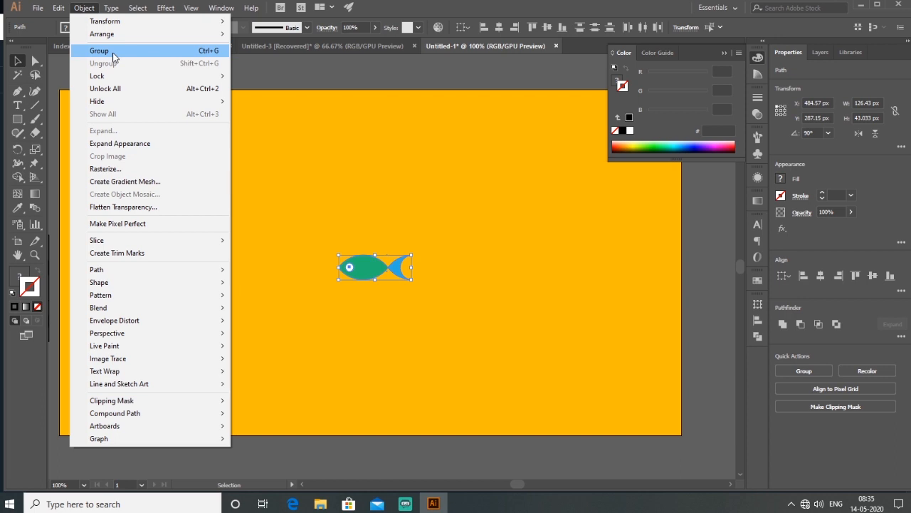
left_click(100, 51)
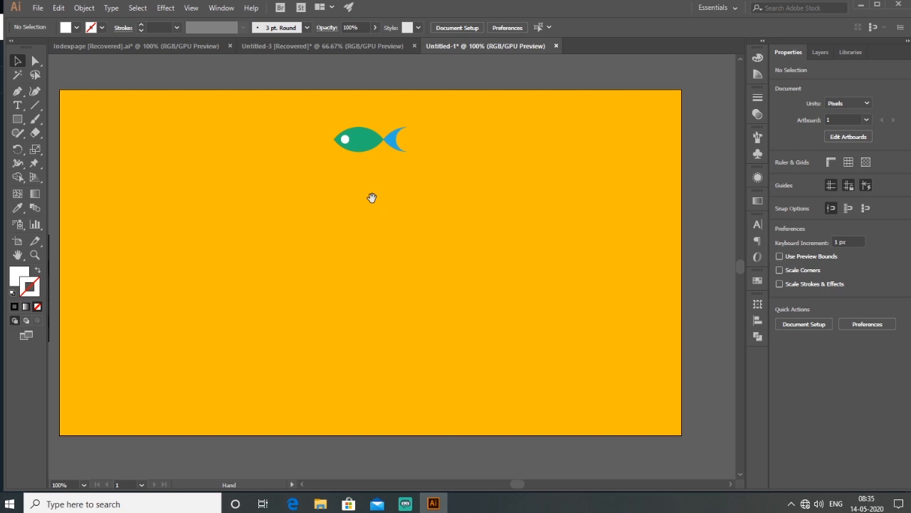
Add the text DIGIVIDYA on the artboard below the fish and enlarge it to about 65.4 pt.
left_click_drag(371, 197, 399, 199)
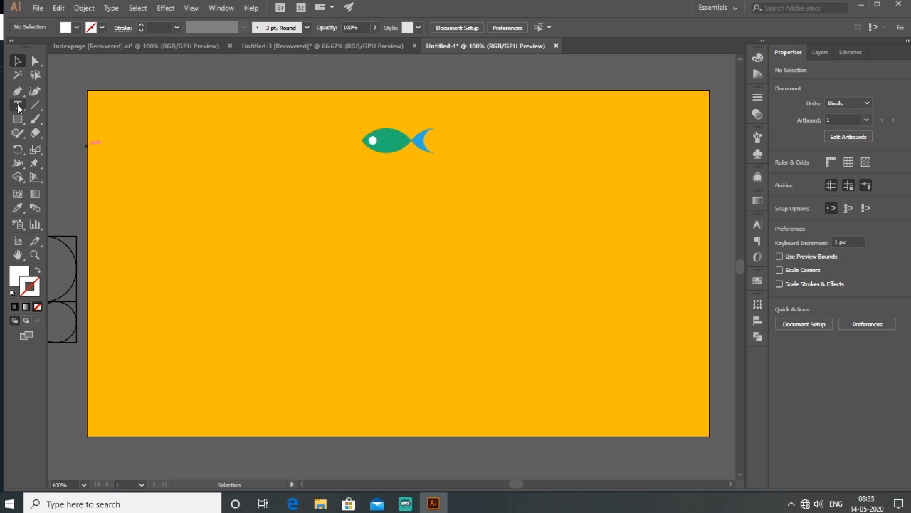
left_click(17, 105)
left_click(349, 225)
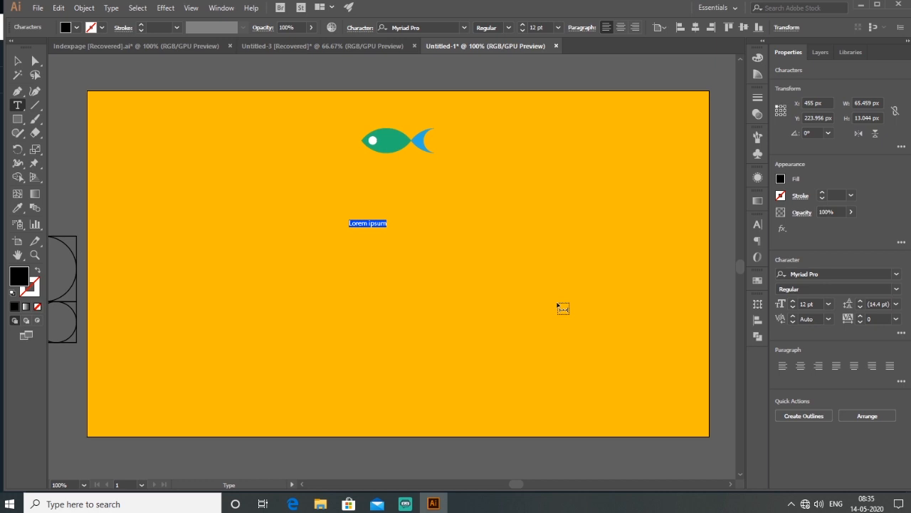
type("DIGIVIDYA")
key("Escape")
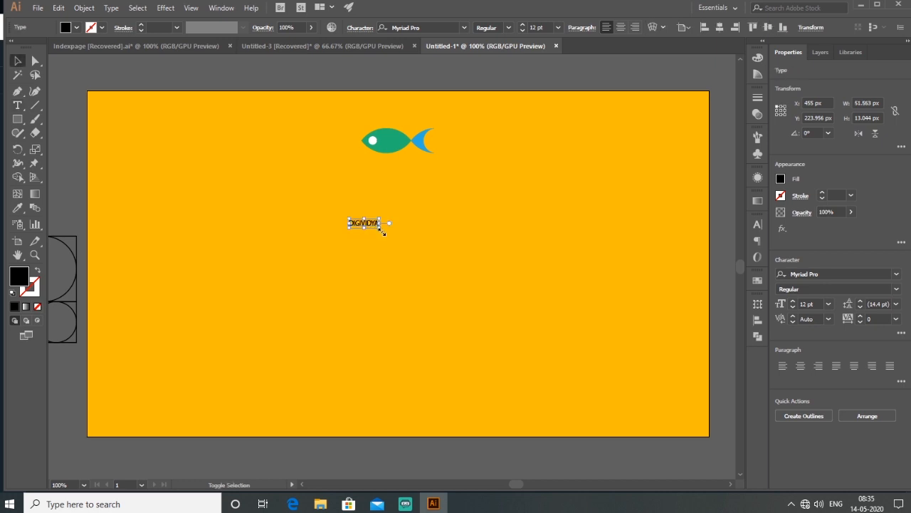
left_click_drag(381, 229, 511, 265)
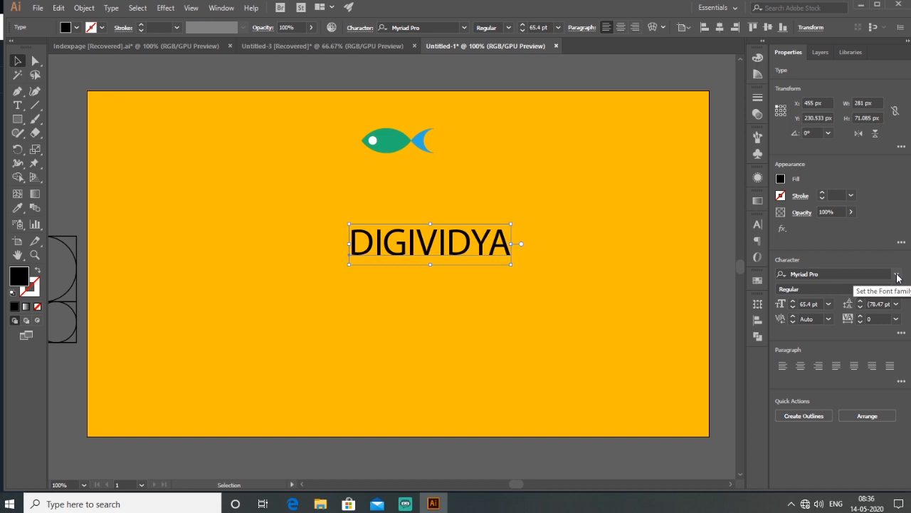
Set the DIGIVIDYA text in MADE Canvas Black, then scale it down slightly and place it just below the fish.
left_click(857, 272)
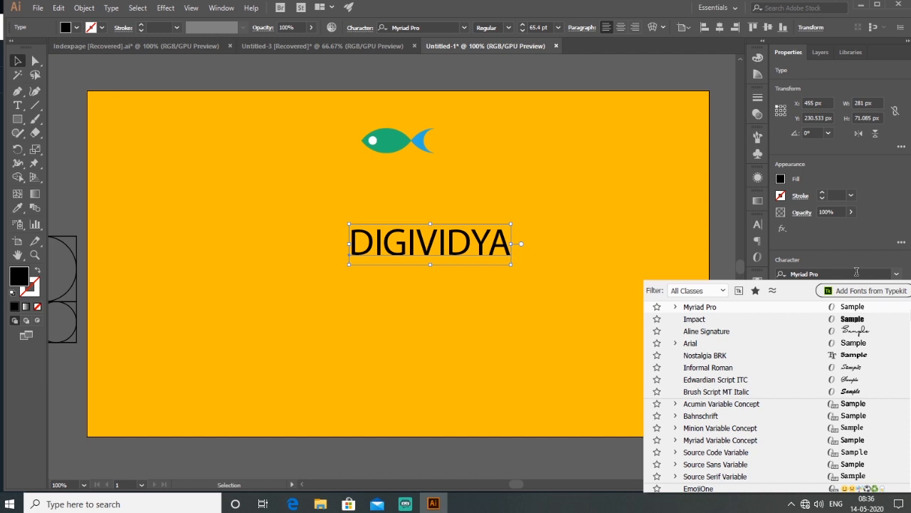
left_click(838, 275)
left_click_drag(838, 275, 774, 278)
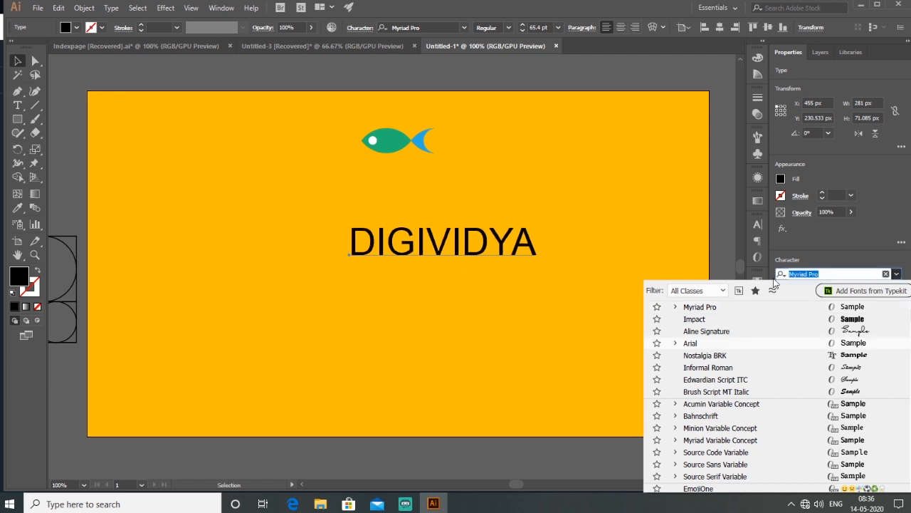
type("can")
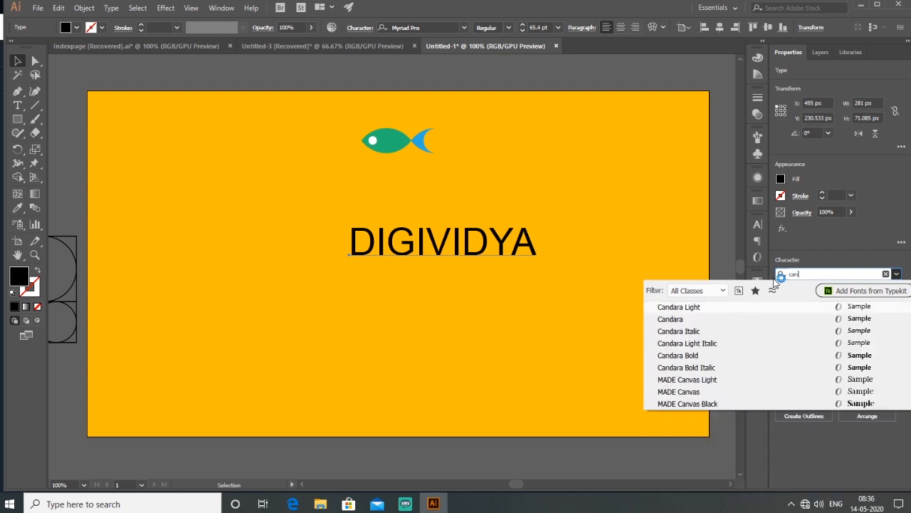
type("v")
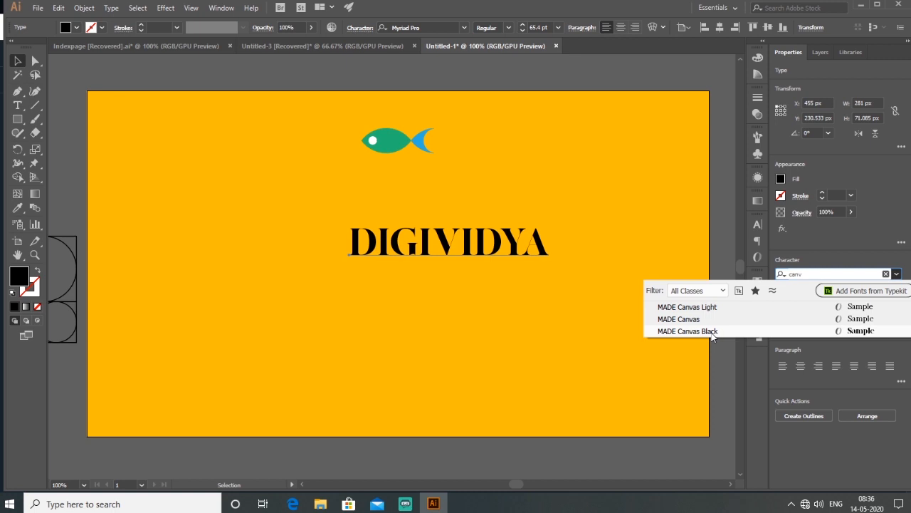
left_click(711, 332)
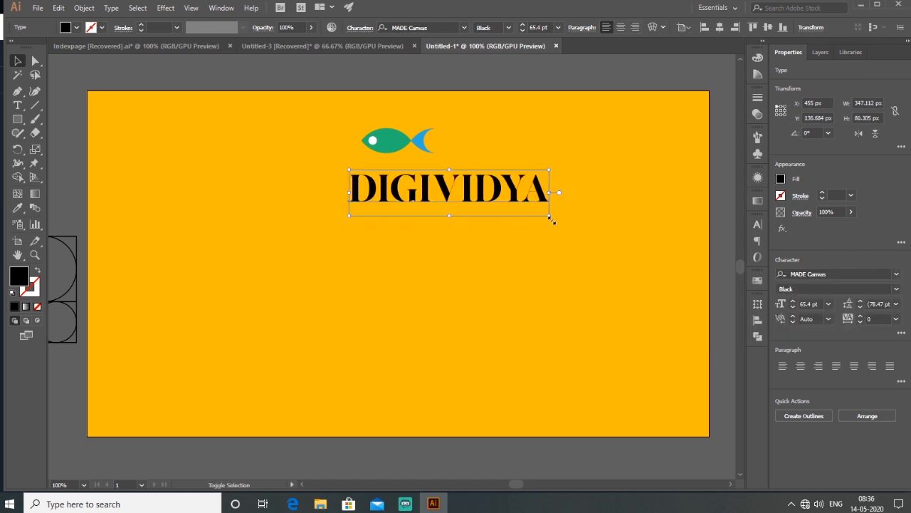
left_click_drag(549, 216, 527, 211)
left_click_drag(515, 193, 534, 193)
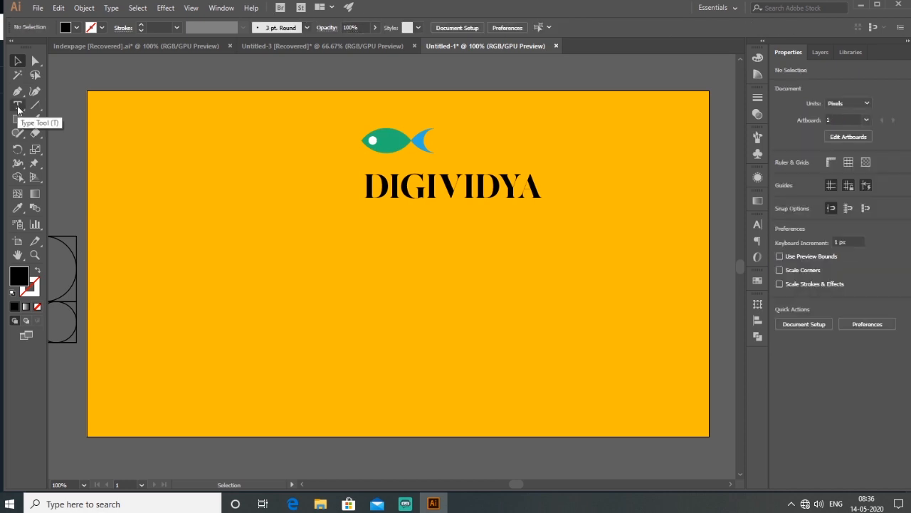
Add a separate text object reading "Oye!" on the artboard and set its font to Aline Signature.
left_click(18, 106)
left_click(341, 279)
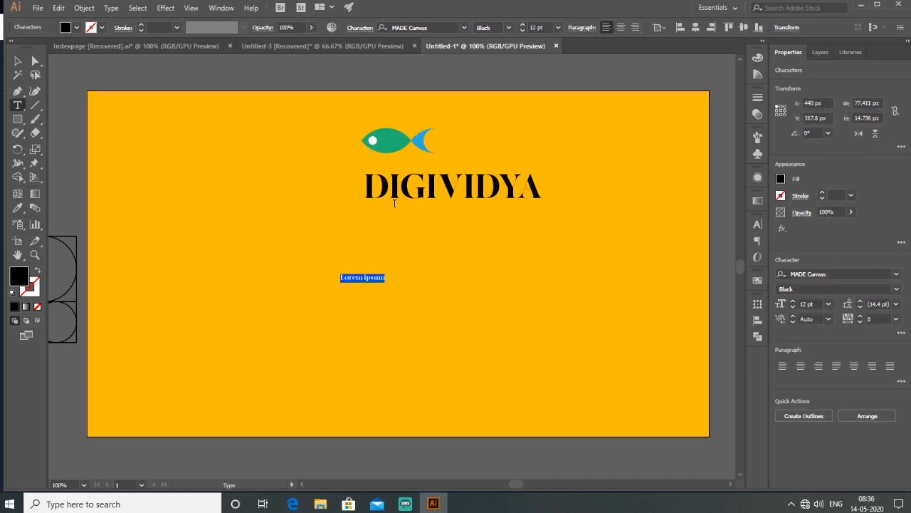
type("Oye")
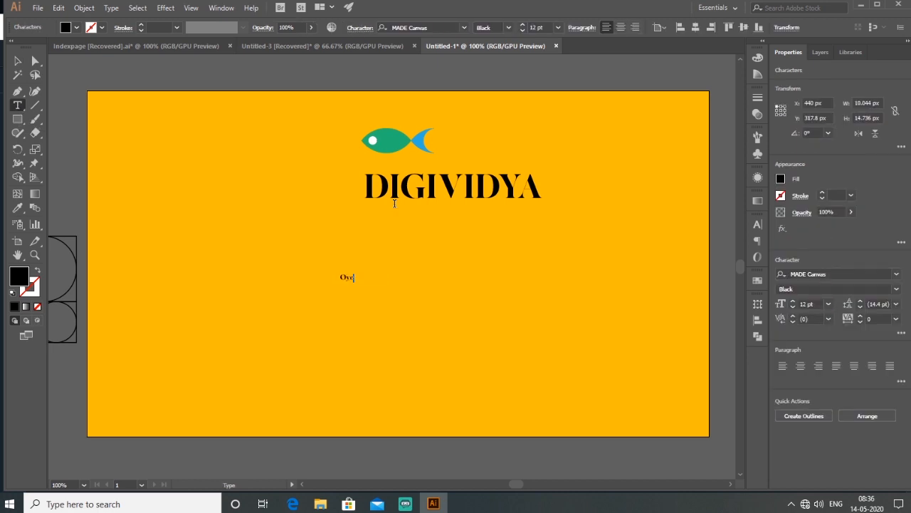
left_click(19, 63)
left_click(464, 27)
left_click(470, 97)
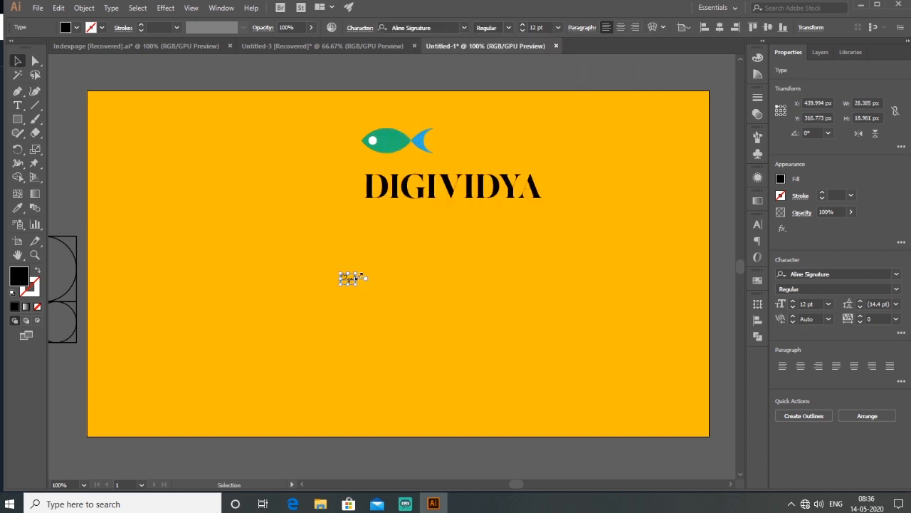
Enlarge the "Oye!" text to suit the DIGIVIDYA lettering and place it directly in front of that word.
left_click_drag(359, 276, 398, 235)
left_click_drag(399, 280, 354, 190)
left_click(433, 230)
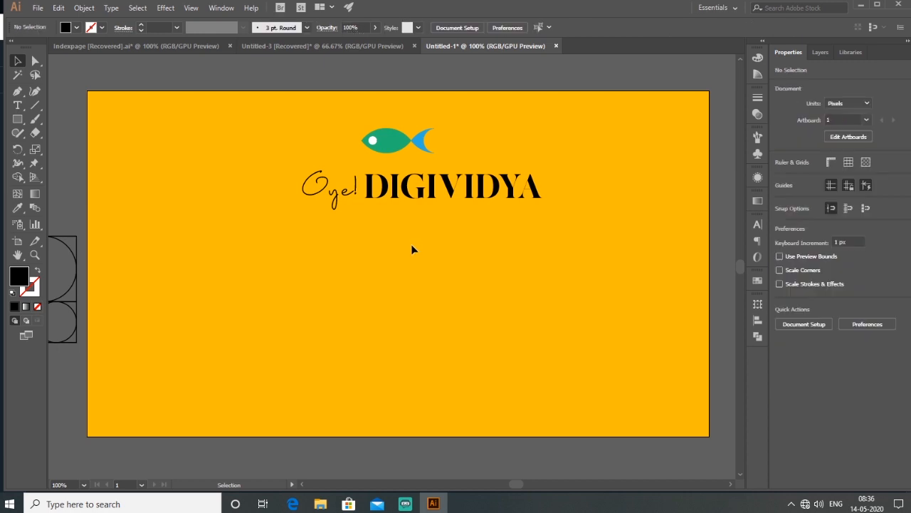
Move the "Oye!" and DIGIVIDYA texts together until they are roughly centred under the fish, and group them.
key("space")
left_click(533, 190)
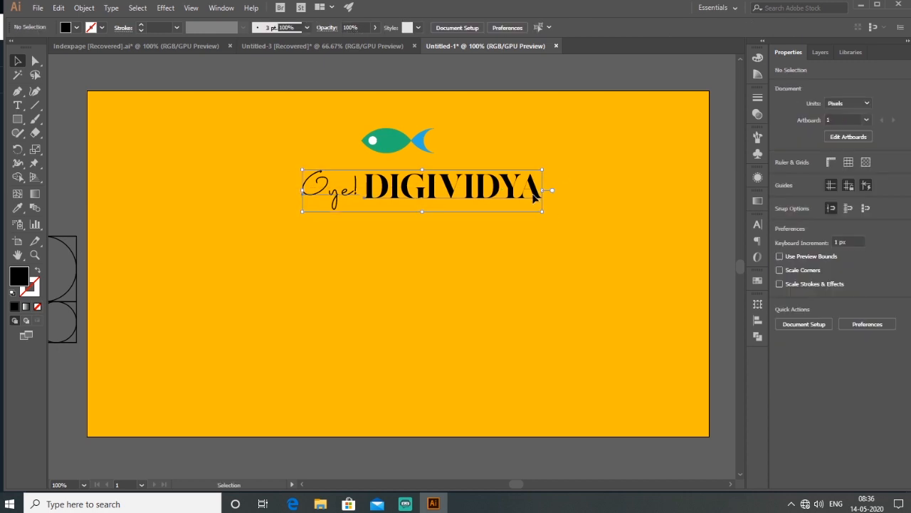
left_click_drag(518, 195, 490, 195)
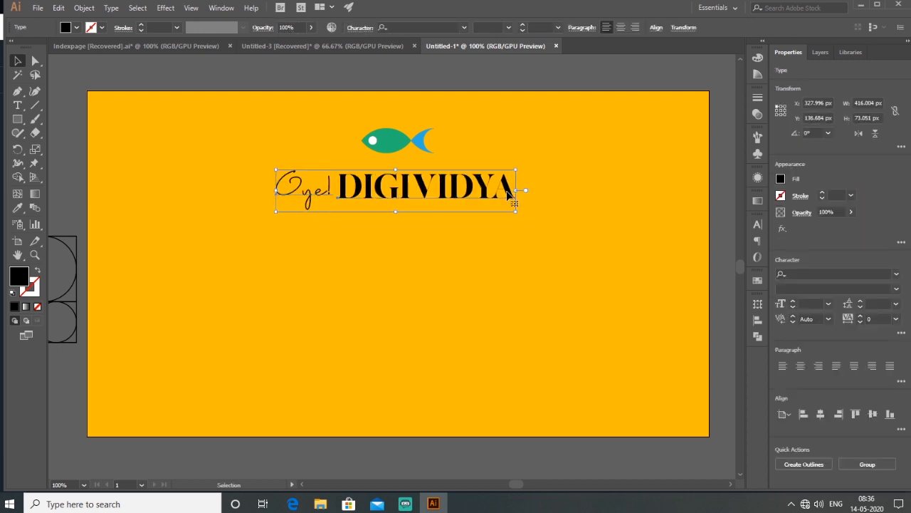
left_click(84, 8)
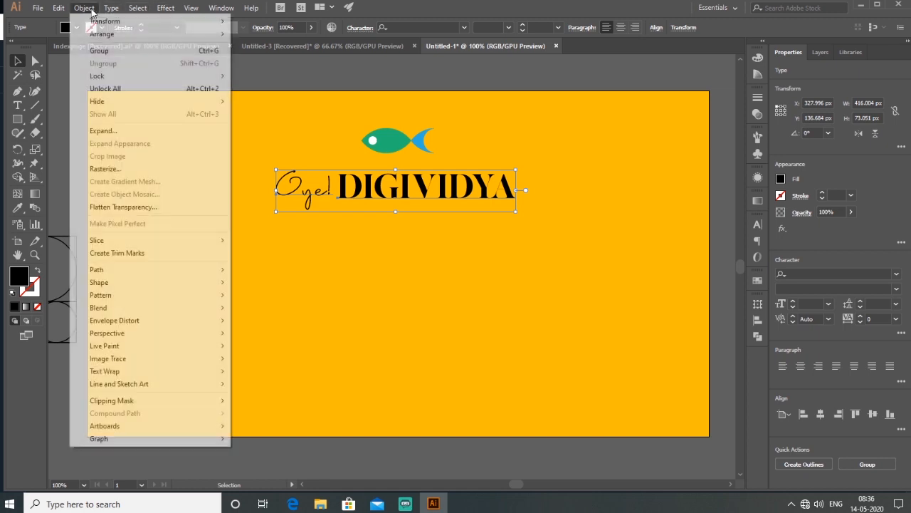
left_click(106, 56)
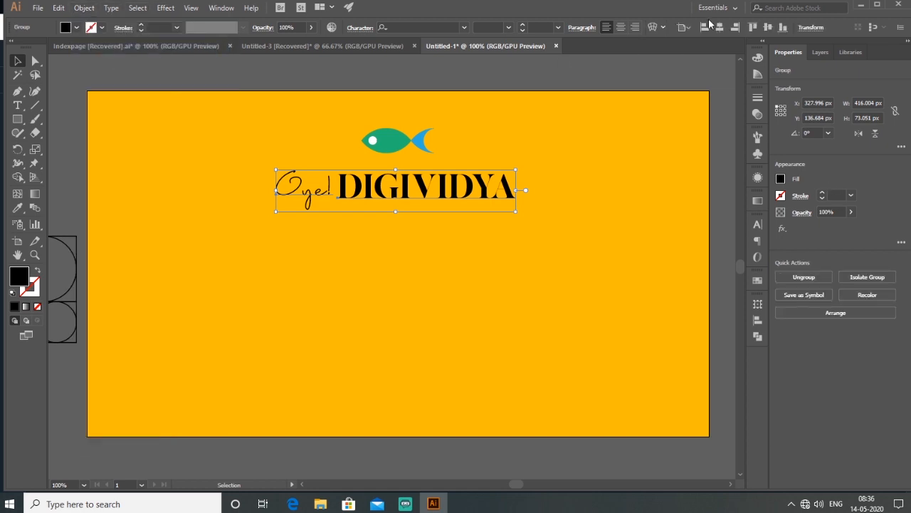
Nudge the grouped wordmark 4 px to the right and move it slightly up toward the fish.
key("Right")
key("Right")
key("Right")
key("Right")
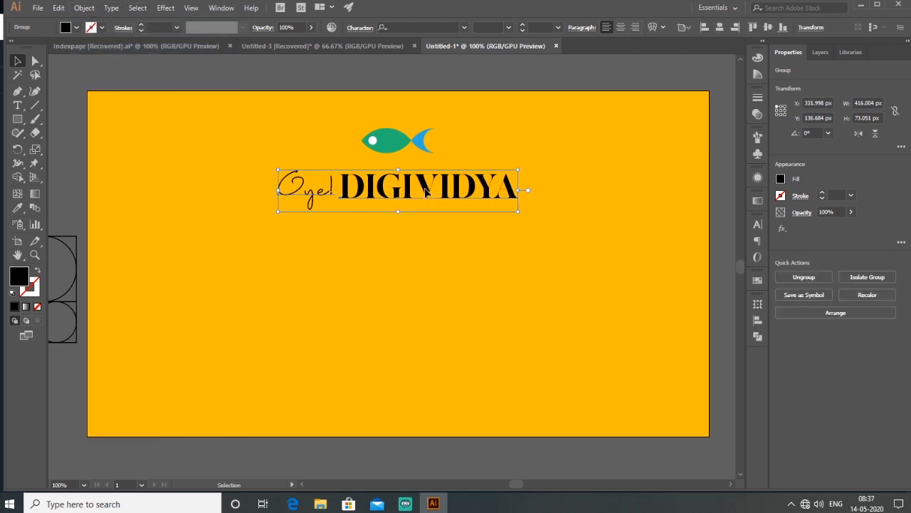
left_click_drag(424, 191, 426, 189)
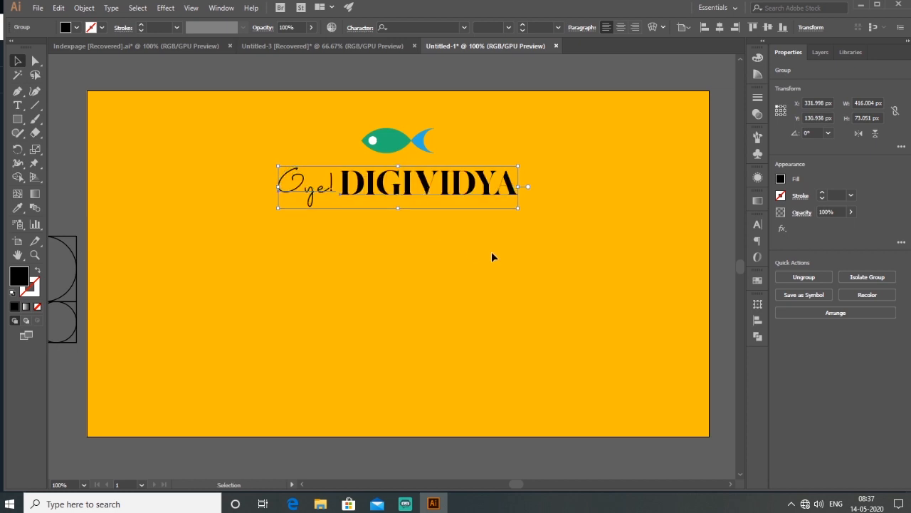
left_click(491, 251)
Add a new text object reading "OYE HOYE" in the empty area below the wordmark.
left_click(23, 109)
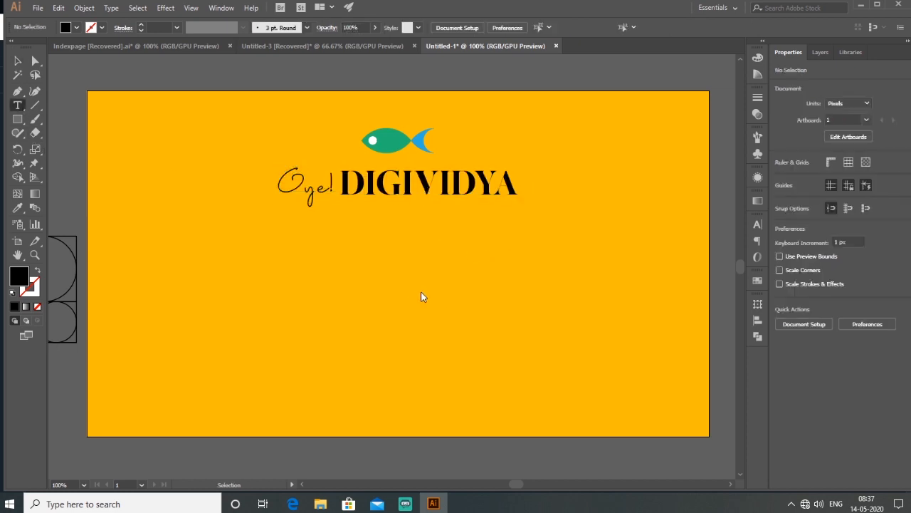
left_click(401, 296)
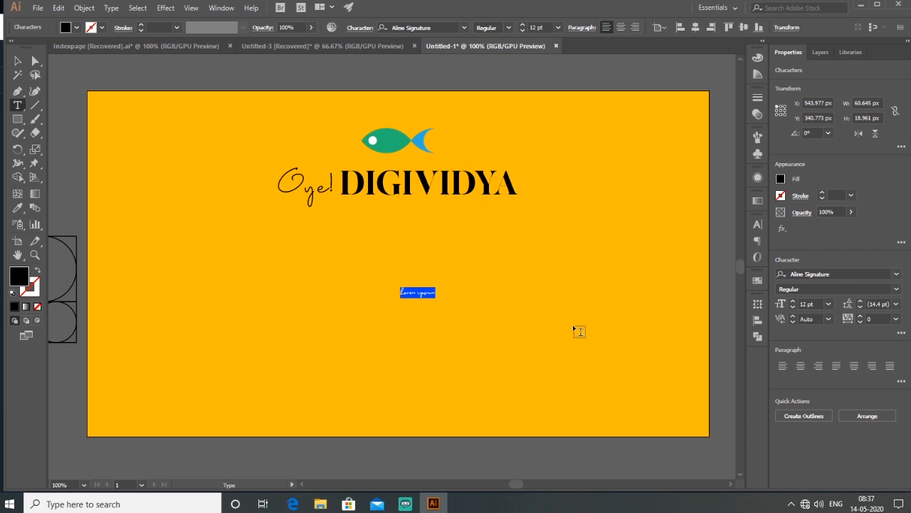
type("OYE HOT")
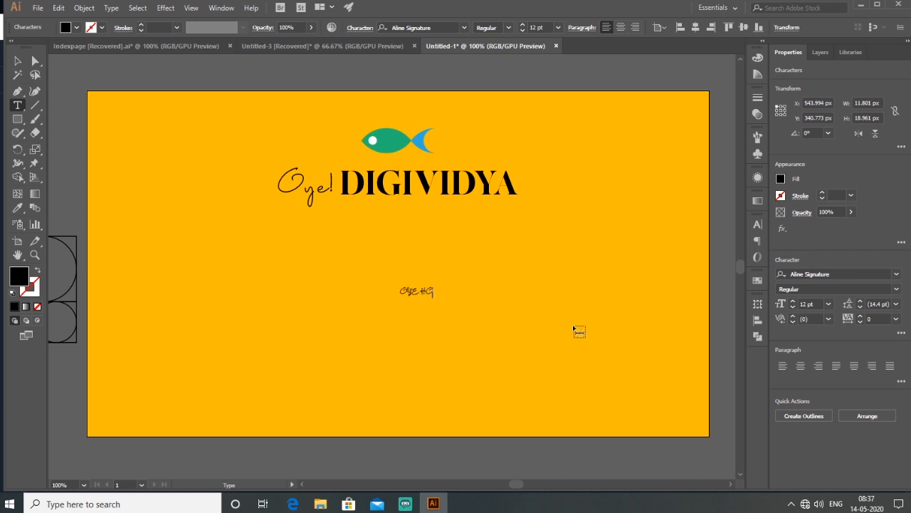
type("E")
left_click(18, 60)
Set the OYE HOYE text in Arial Narrow, enlarge it to about 19.6 pt and place it beneath the second half of DIGIVIDYA.
left_click(465, 29)
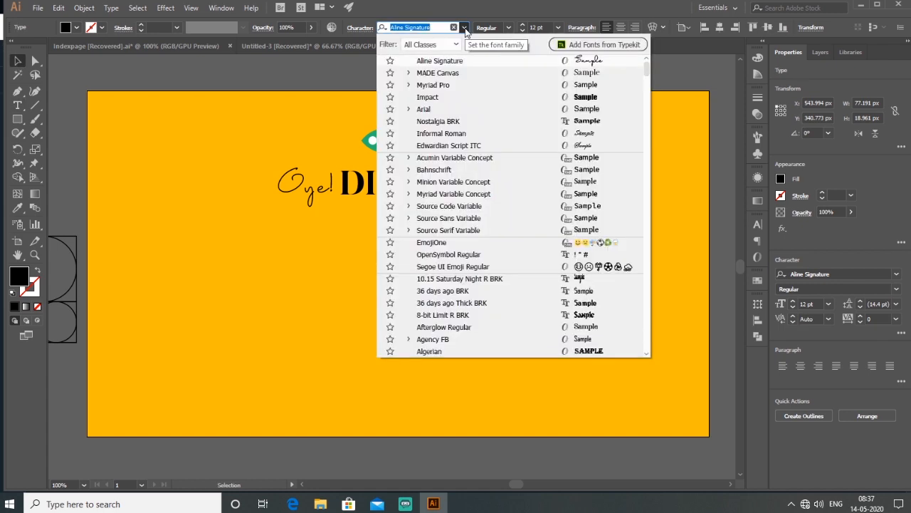
left_click(410, 109)
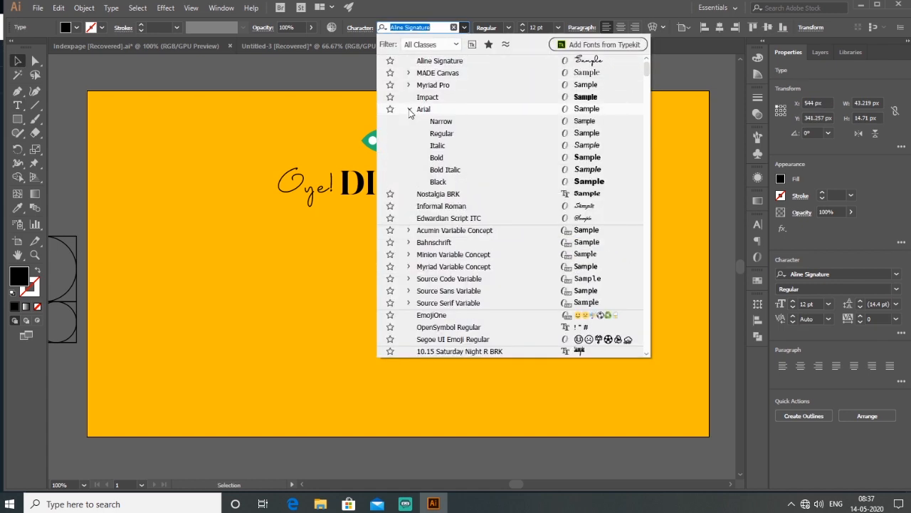
left_click(470, 122)
left_click_drag(431, 295, 468, 214)
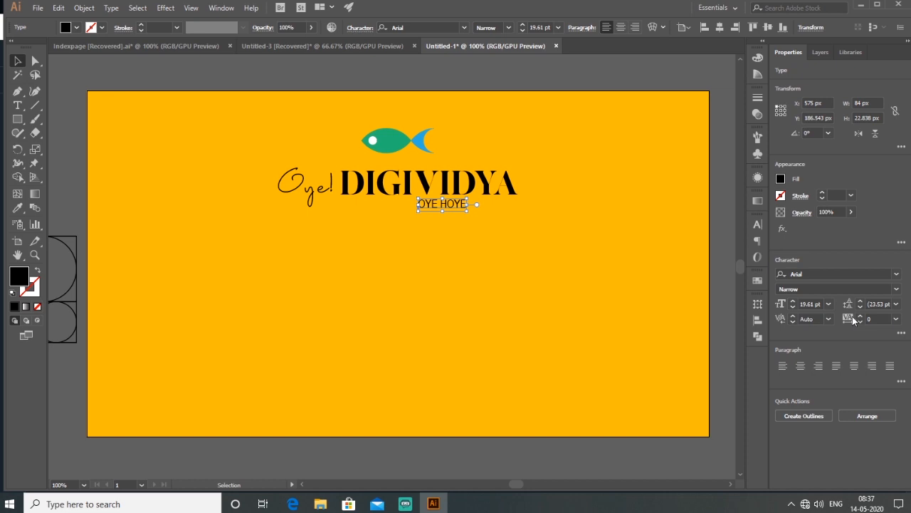
Try tracking values of 200 and 600 on the OYE HOYE text, and settle on 650.
left_click(895, 319)
left_click(883, 307)
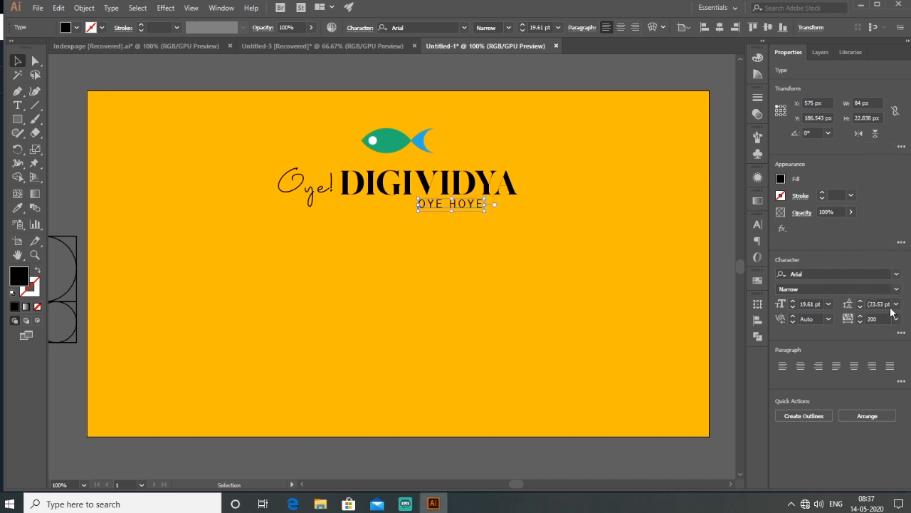
left_click_drag(885, 319, 808, 319)
type("600")
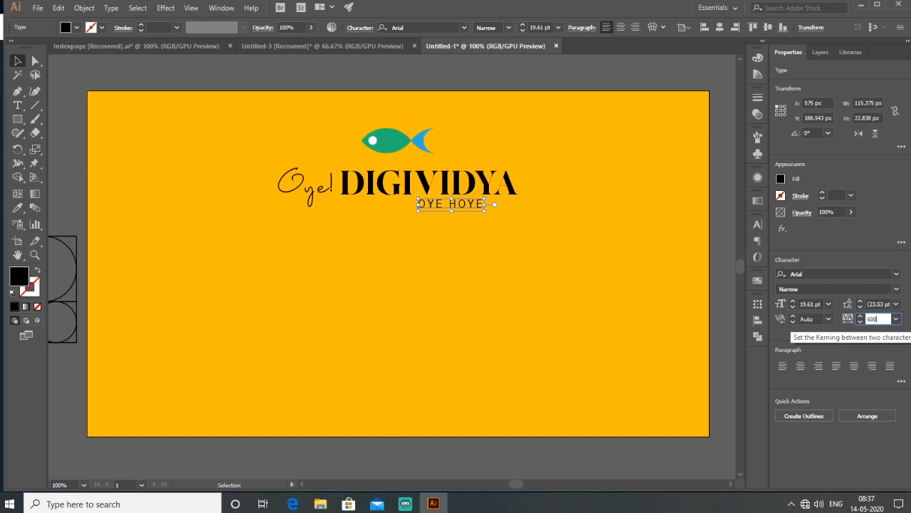
key("Return")
double_click(870, 319)
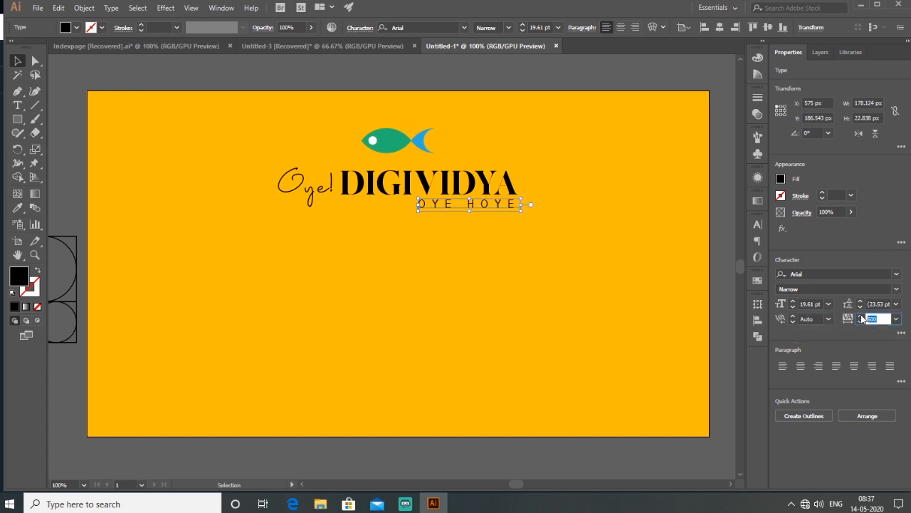
type("65")
key("Return")
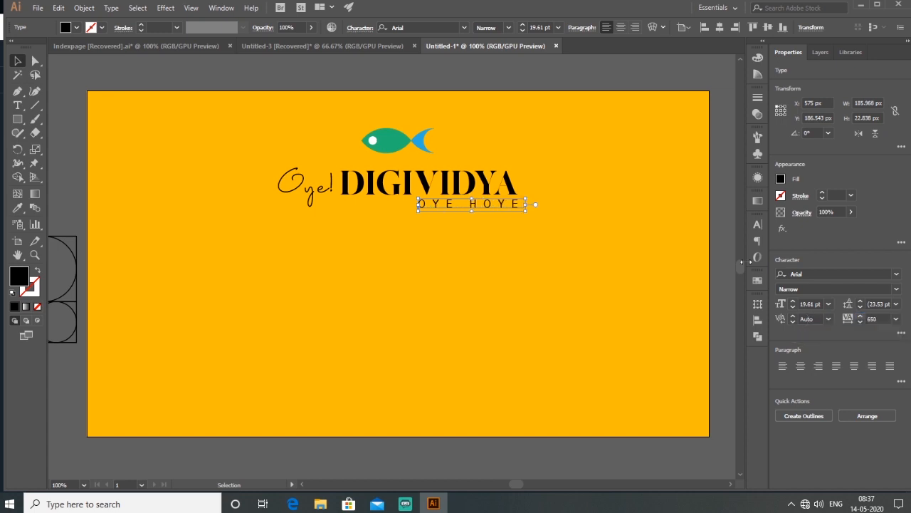
left_click(410, 324)
Examine the complete fish logo with its text lines, both close up and on the whole artboard beside the circle guide.
scroll(442, 249, "down", 1)
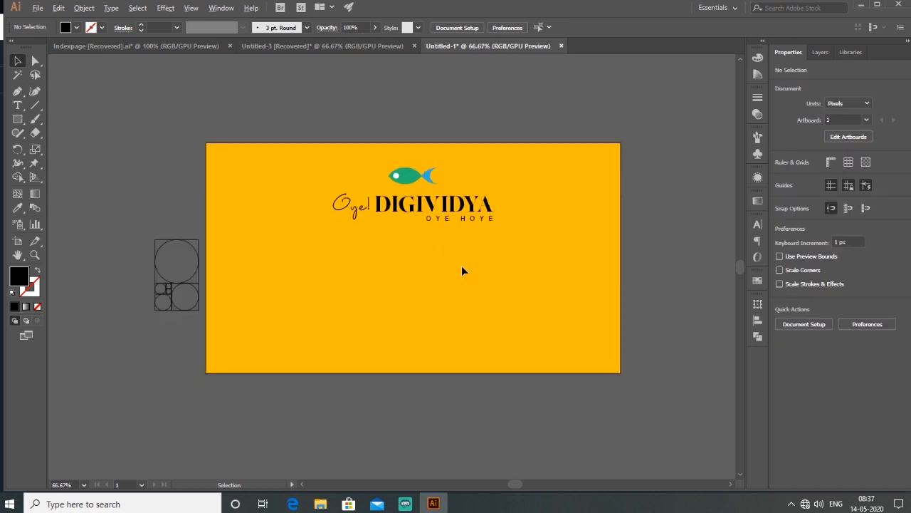
scroll(342, 284, "up", 2)
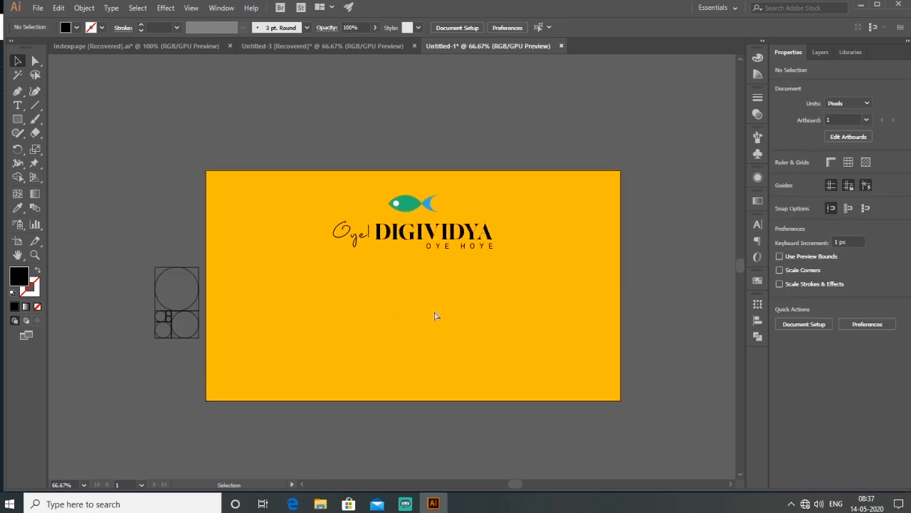
scroll(435, 316, "left", 2)
scroll(435, 315, "left", 1)
scroll(437, 316, "up", 2)
scroll(470, 301, "down", 1)
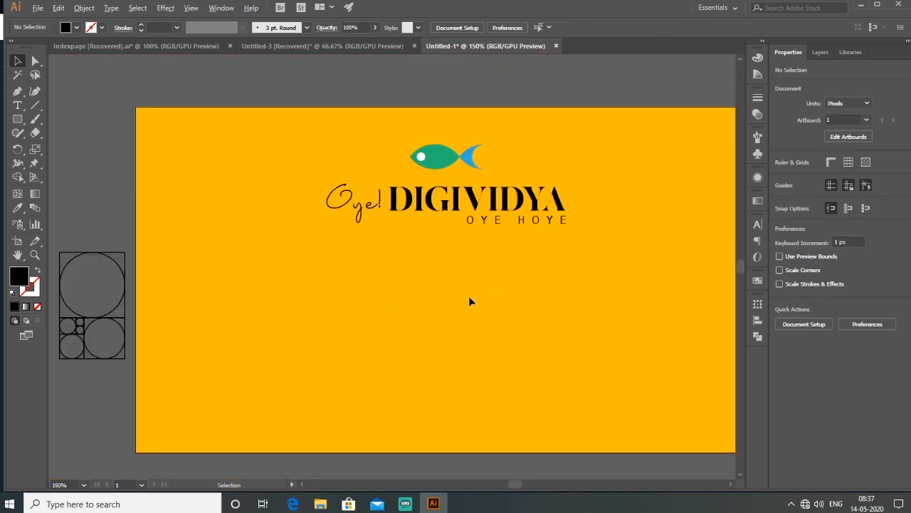
scroll(546, 228, "up", 1)
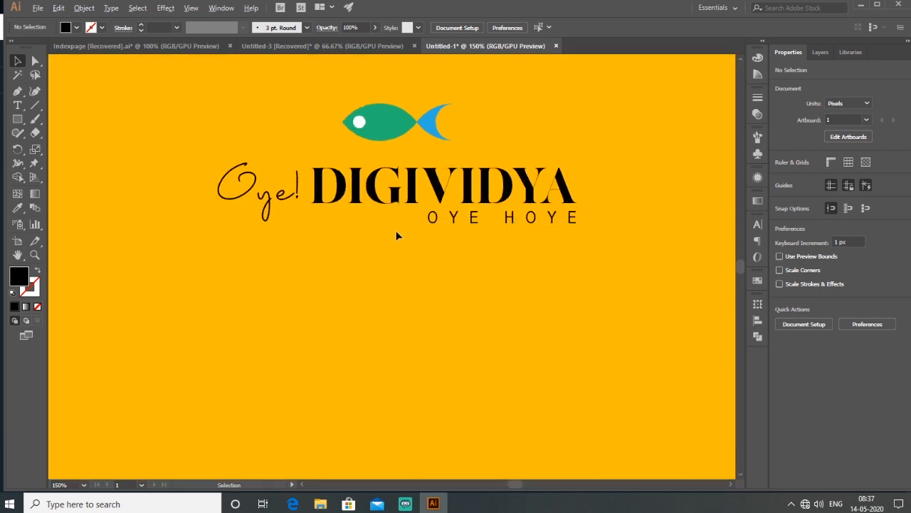
scroll(396, 235, "down", 1)
scroll(258, 103, "down", 1)
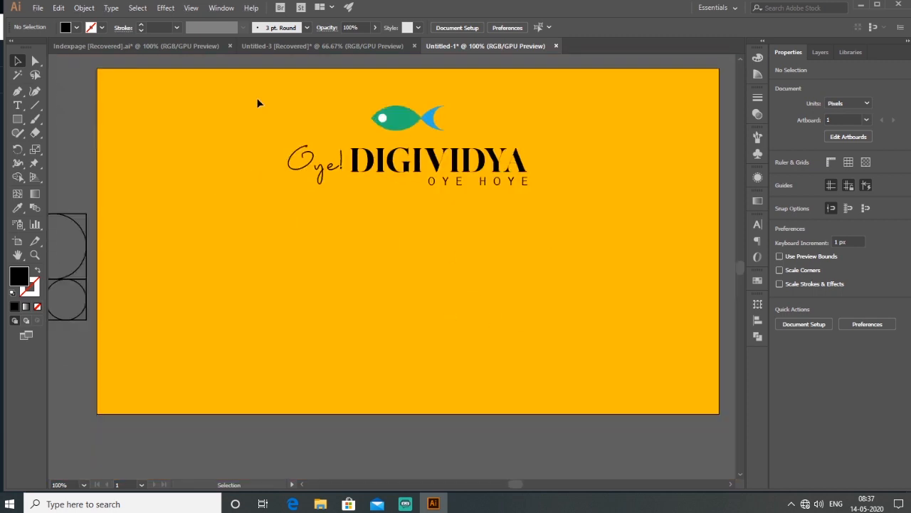
Group the fish with all its text lines and centre the group horizontally on the artboard.
left_click_drag(577, 235, 577, 235)
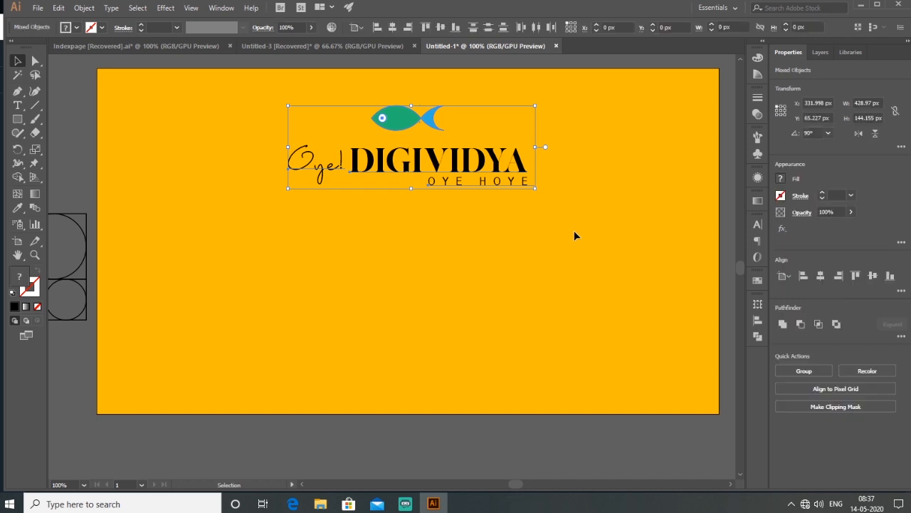
key("a")
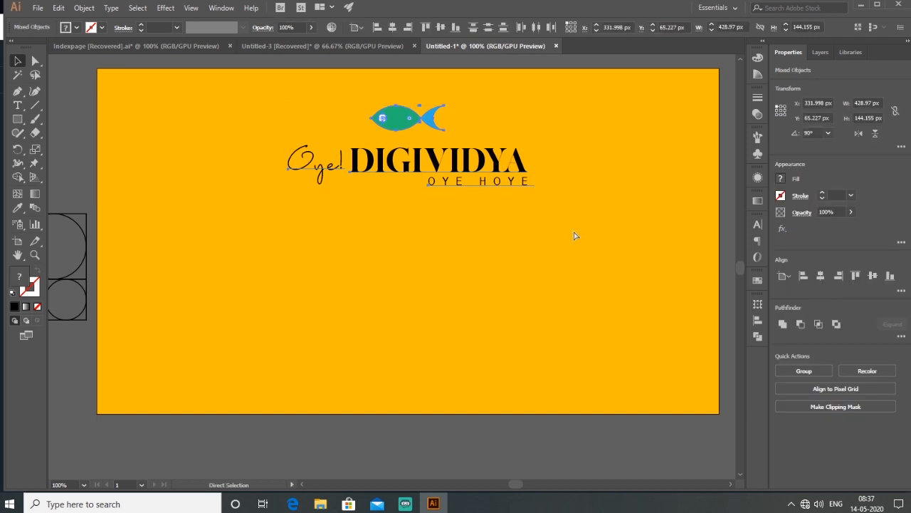
left_click(87, 8)
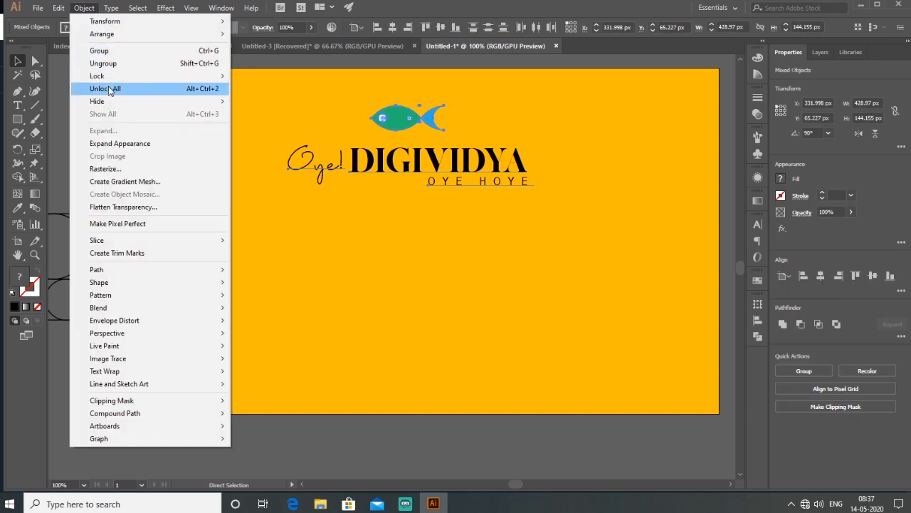
left_click(118, 54)
key("v")
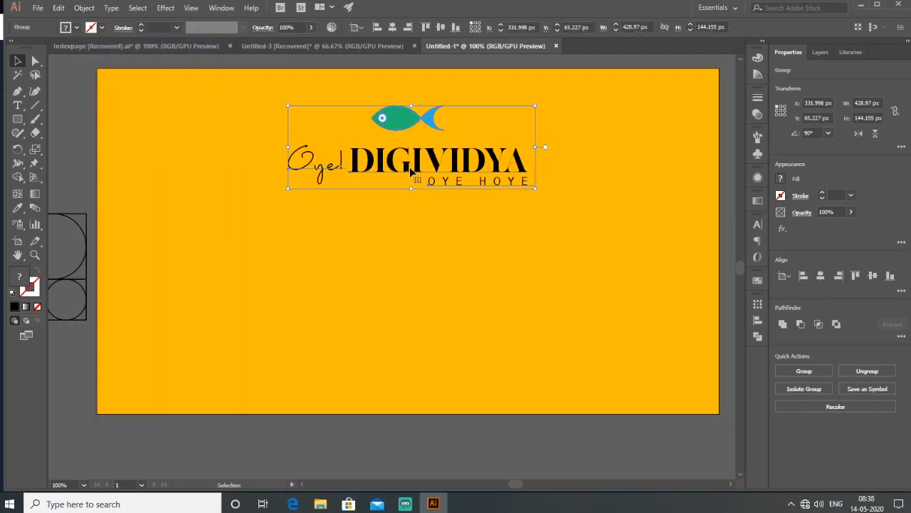
left_click(392, 28)
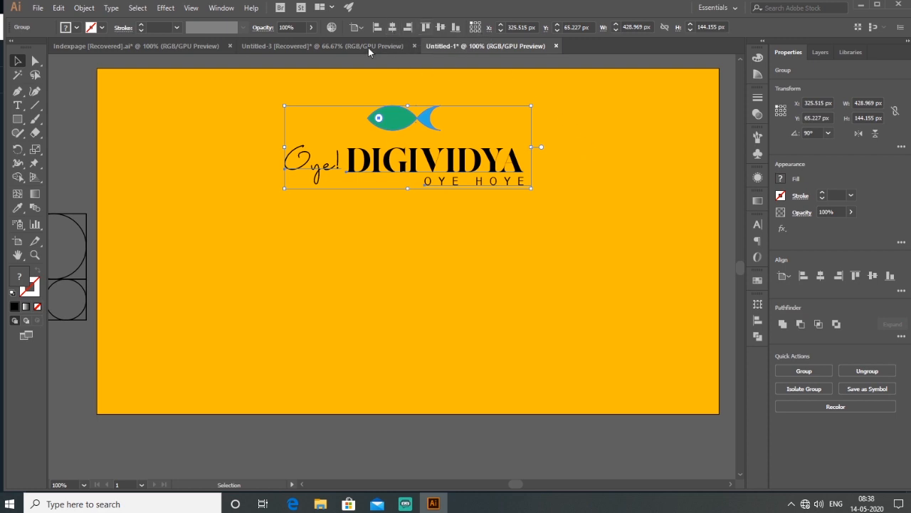
left_click(363, 30)
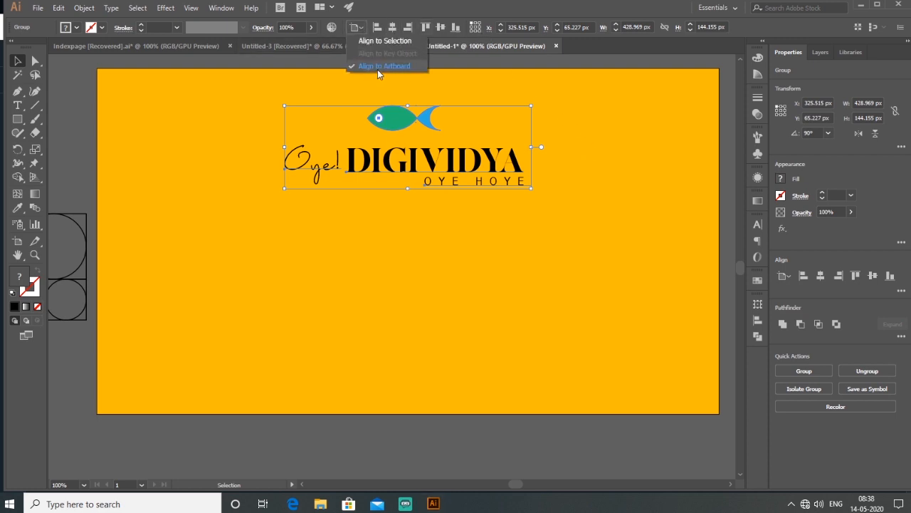
left_click(612, 168)
left_click(595, 207)
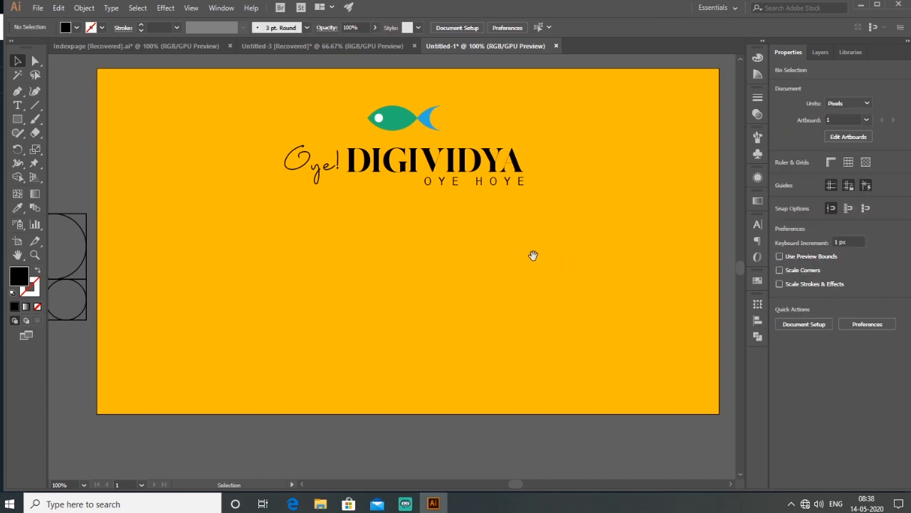
Draw a vertical line about 155.5 px long below the logo and give it a 3 pt black stroke.
left_click_drag(534, 254, 539, 236)
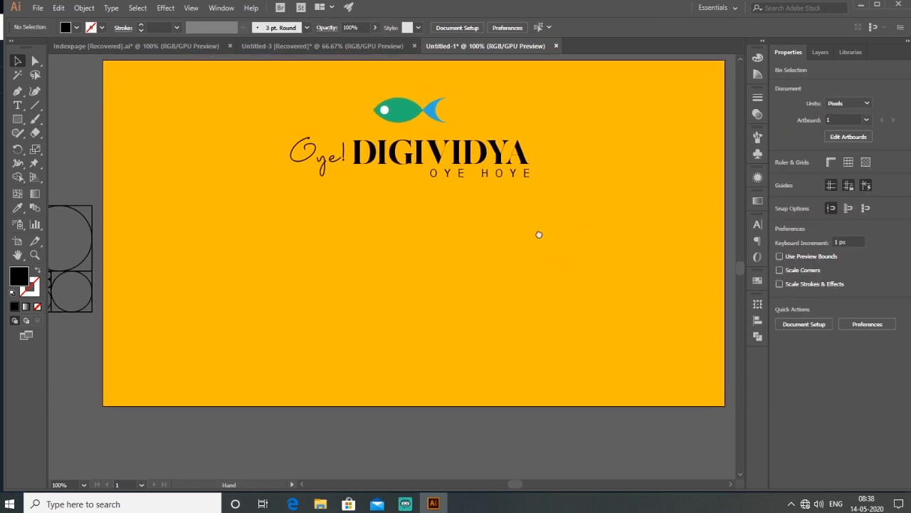
left_click(35, 105)
left_click_drag(411, 207, 413, 294)
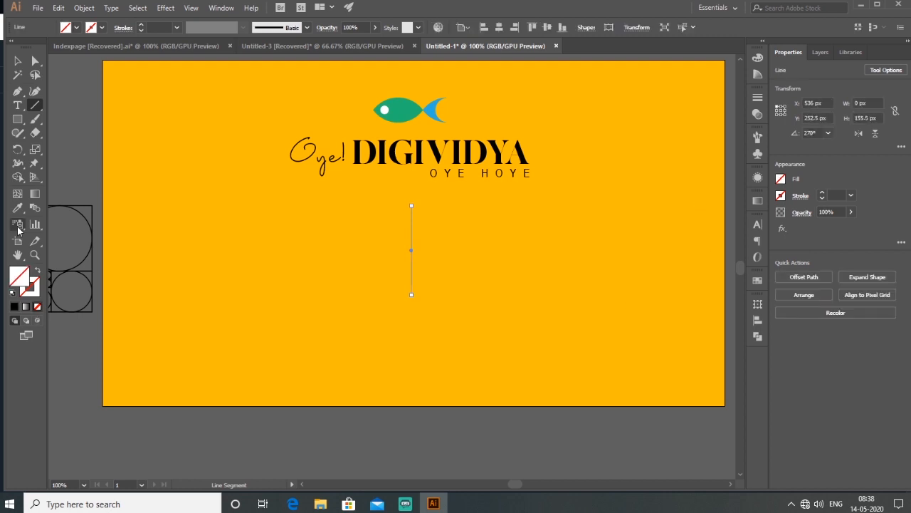
left_click(15, 308)
left_click(37, 273)
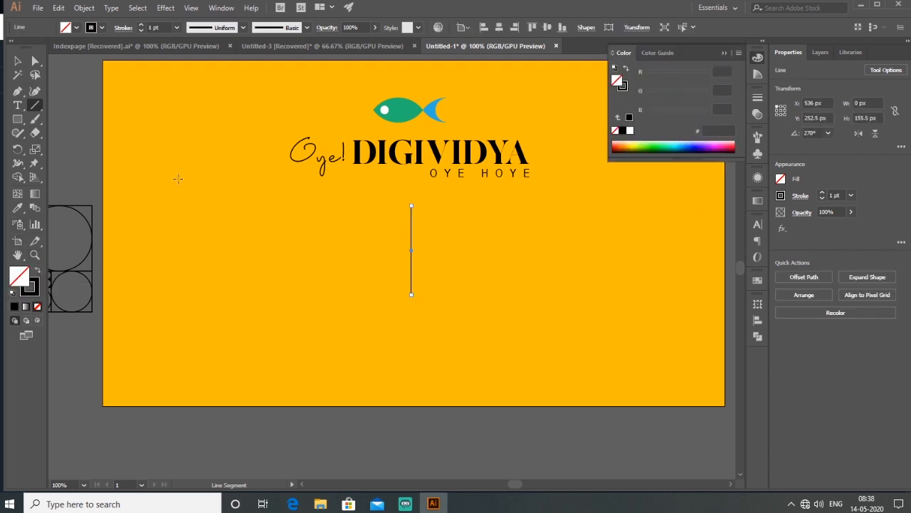
left_click(822, 193)
left_click(823, 194)
Put solid circle arrowheads (Arrow 21) on both ends of the vertical line.
left_click(757, 98)
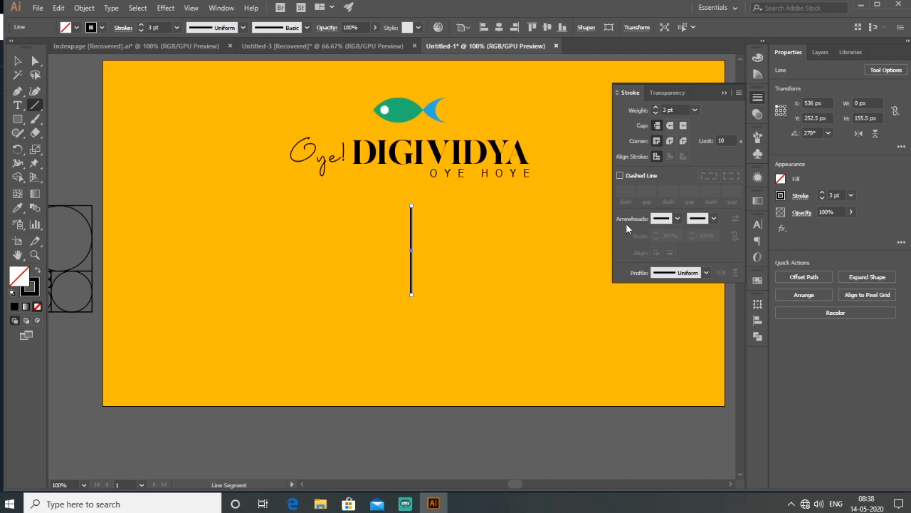
left_click(676, 219)
left_click_drag(680, 243, 675, 316)
left_click(632, 326)
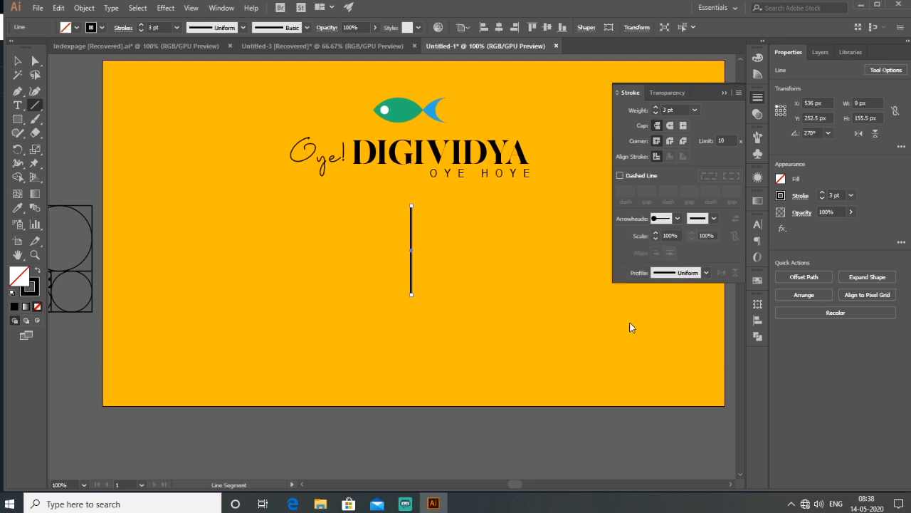
left_click(713, 219)
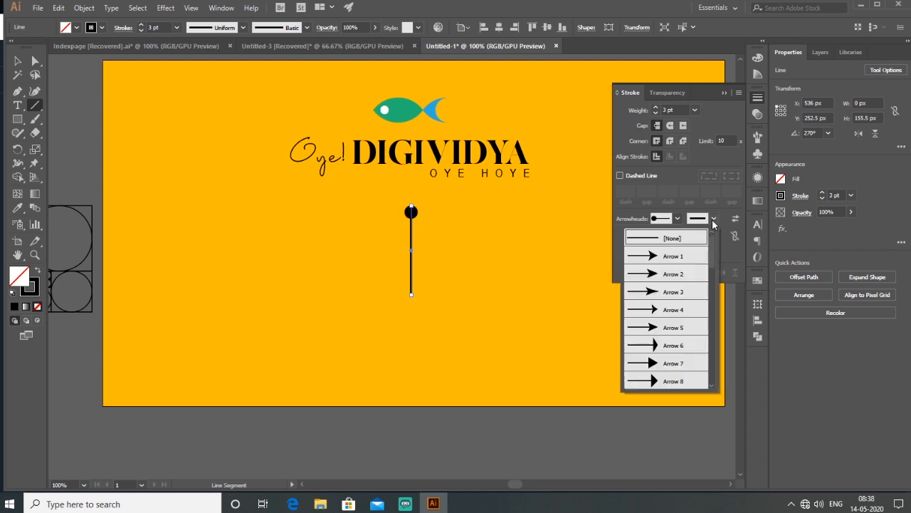
left_click_drag(714, 262, 713, 313)
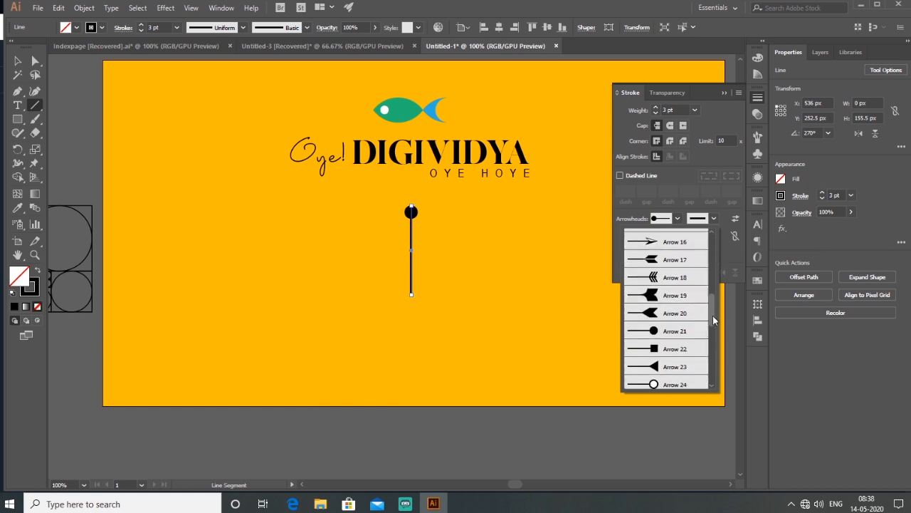
left_click(679, 333)
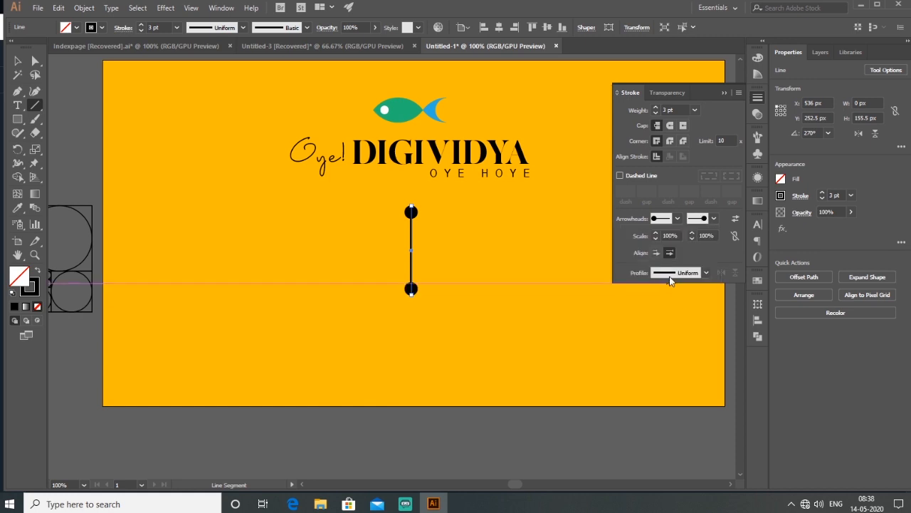
Scale the arrowheads at both ends of the vertical line to 50% and deselect the line.
left_click(670, 236)
type("50")
key("Tab")
type("50")
key("Return")
left_click(18, 60)
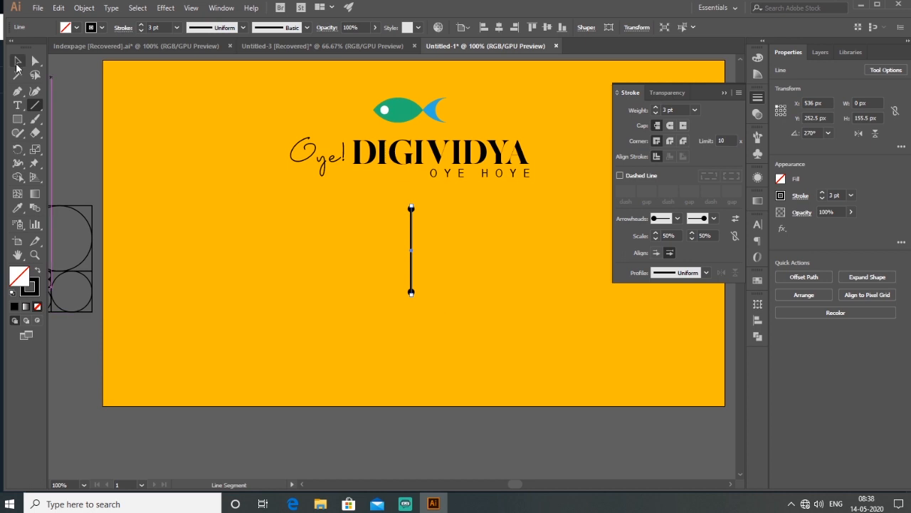
left_click(227, 219)
Add a four-line text reading "THIS IS / NOT A / ODINARY / WEBSITE" left of the line, with tracking 0.
left_click(18, 105)
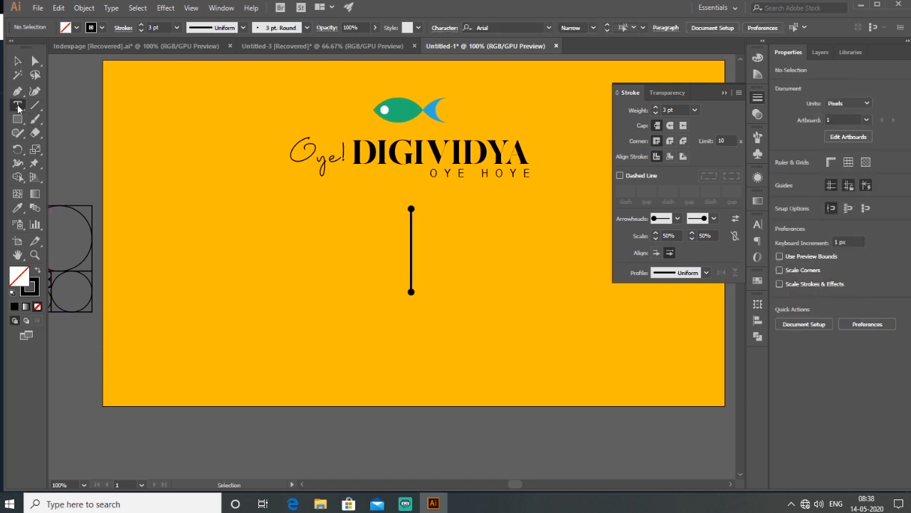
left_click(352, 233)
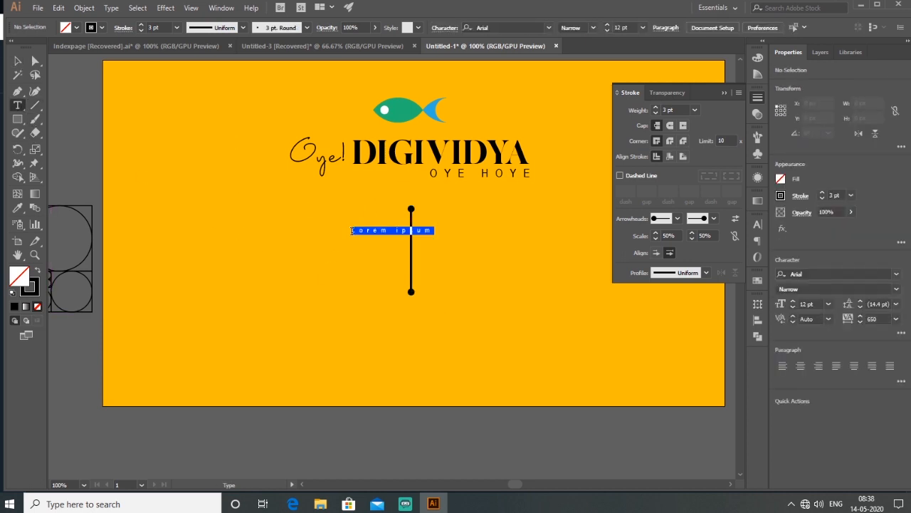
left_click(896, 319)
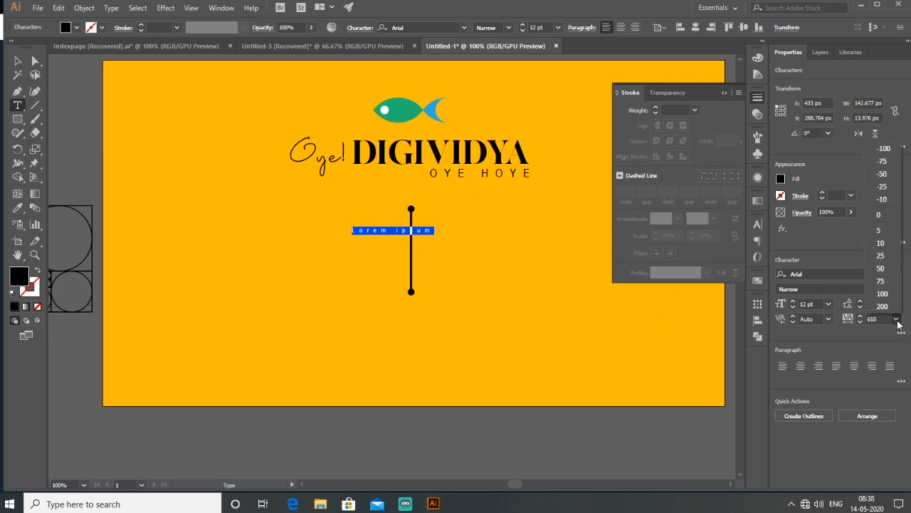
left_click(878, 215)
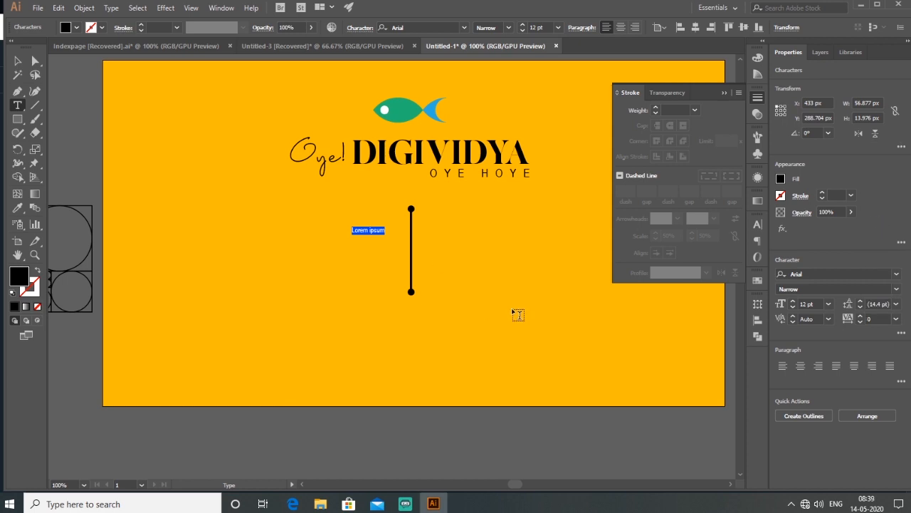
type("TH")
type("NOT A")
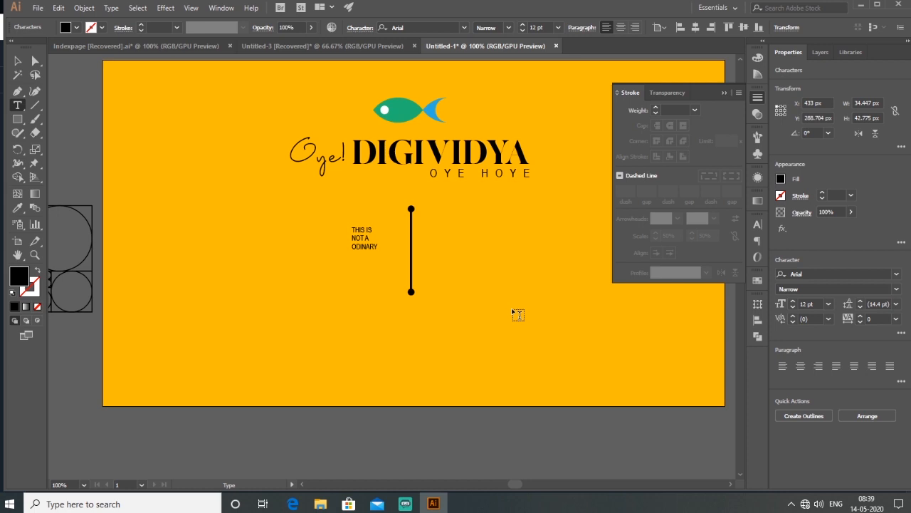
type("WEBSITE")
Enlarge the four-line text to about 28.6 pt and move it close to the left side of the vertical line.
left_click(18, 61)
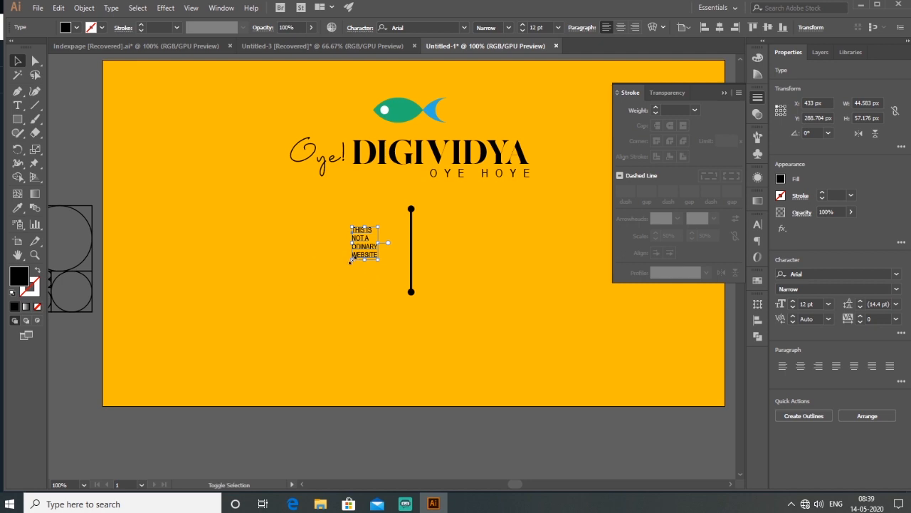
left_click_drag(351, 259, 275, 309)
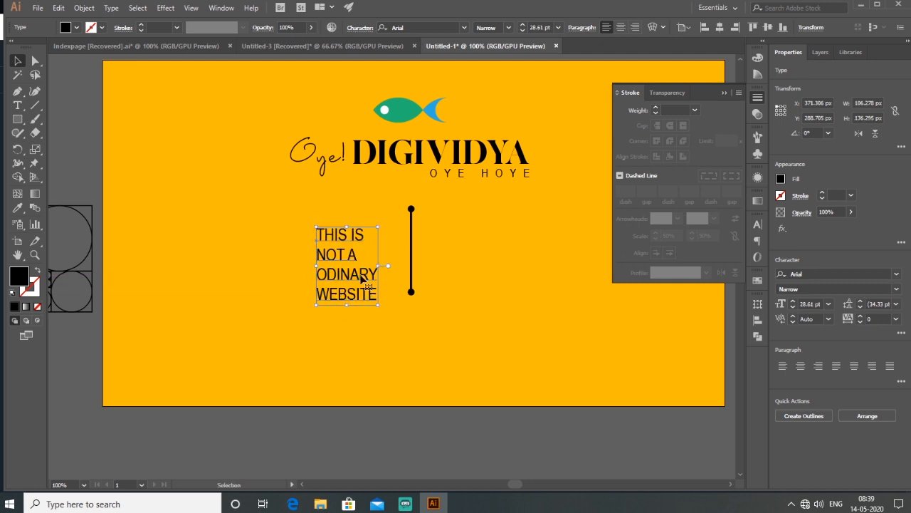
left_click_drag(357, 281, 368, 272)
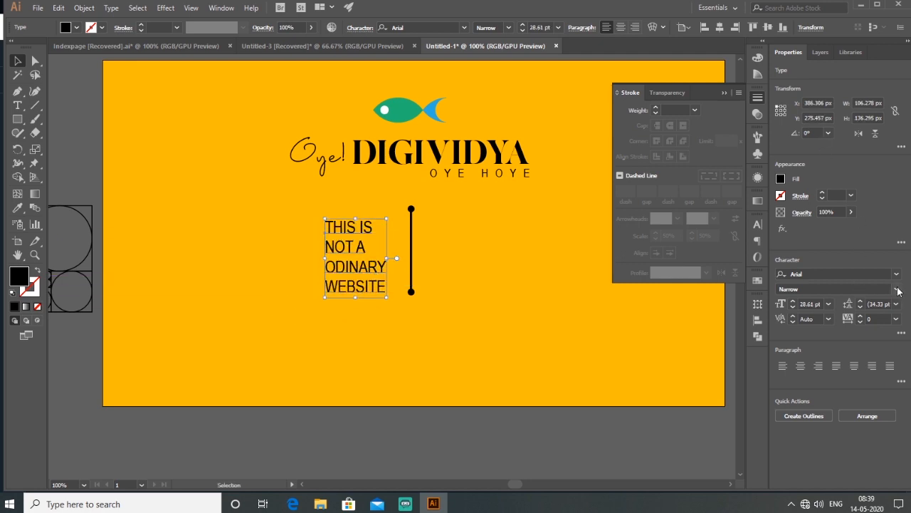
Set the four-line text in MADE Canvas Regular, right-align it and place it against the left side of the vertical line.
left_click(896, 274)
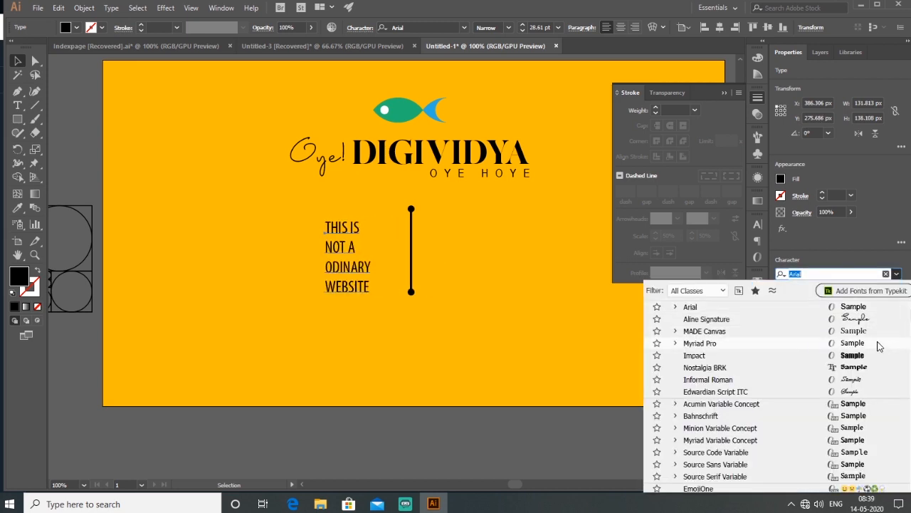
left_click(465, 28)
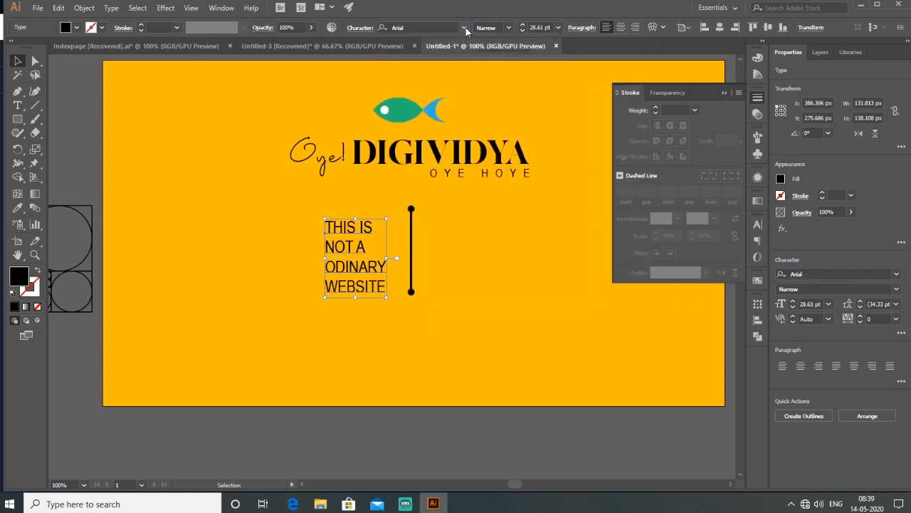
left_click(465, 28)
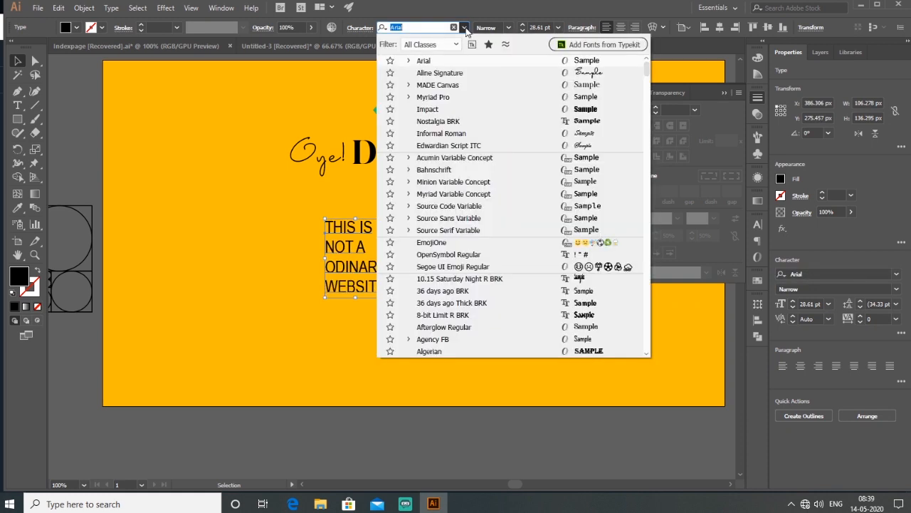
left_click(583, 84)
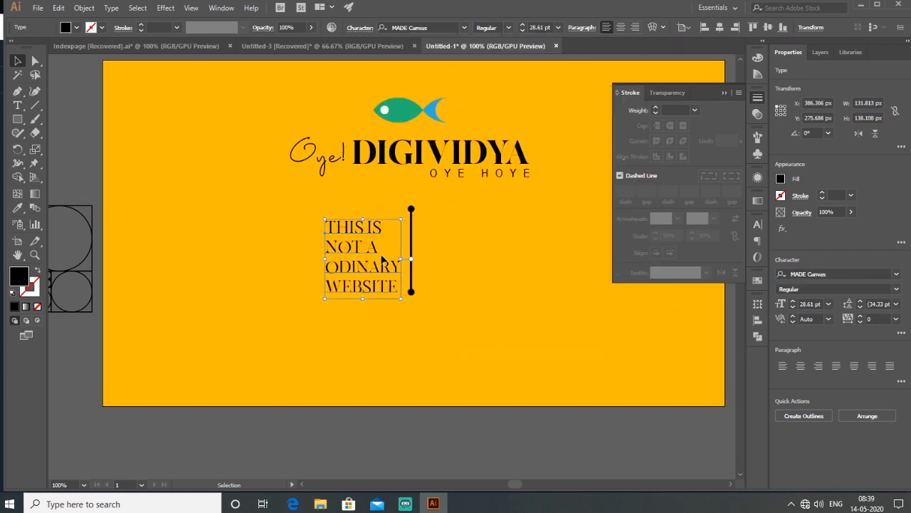
left_click(636, 28)
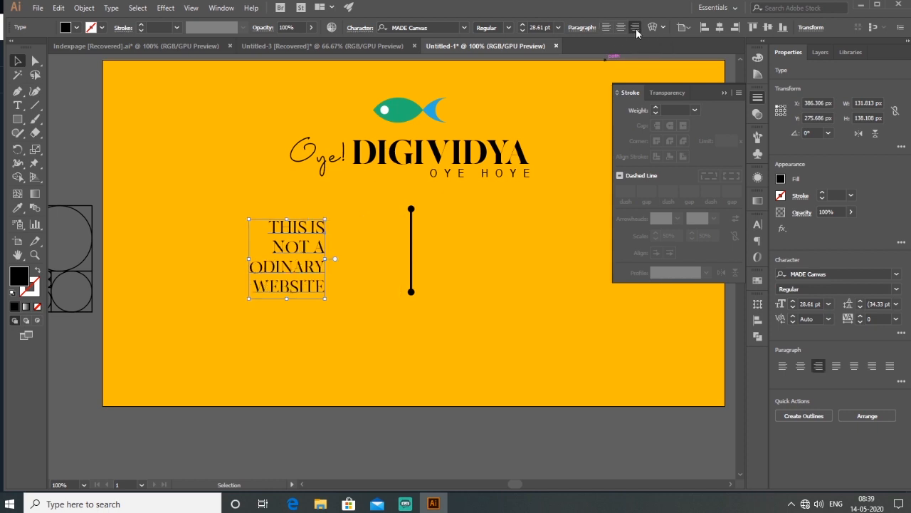
mouse_move(322, 250)
left_mouse_down()
mouse_move(396, 247)
mouse_move(395, 239)
left_mouse_up()
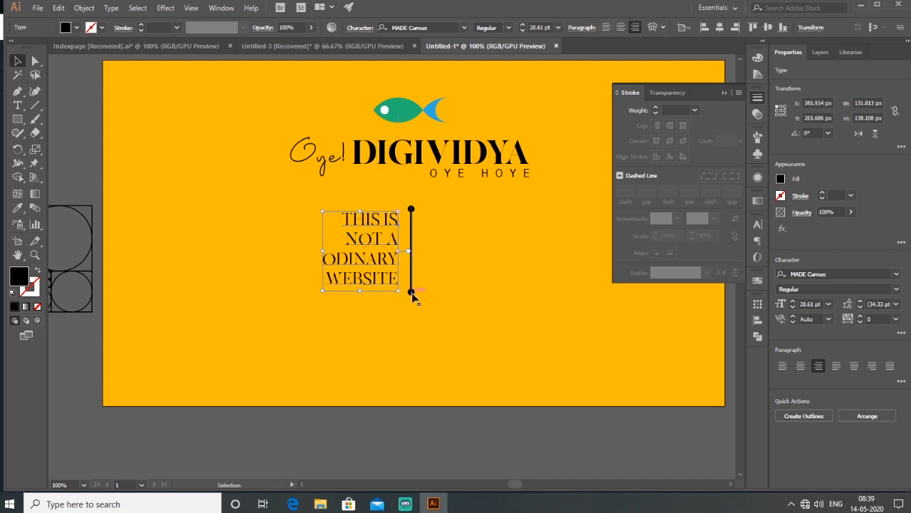
Centre the vertical line horizontally on the artboard.
left_click(411, 288)
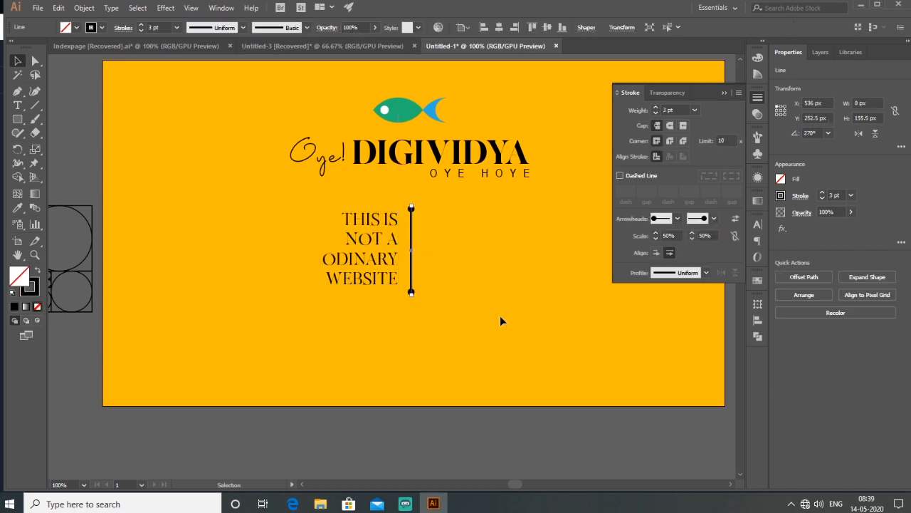
left_click(497, 29)
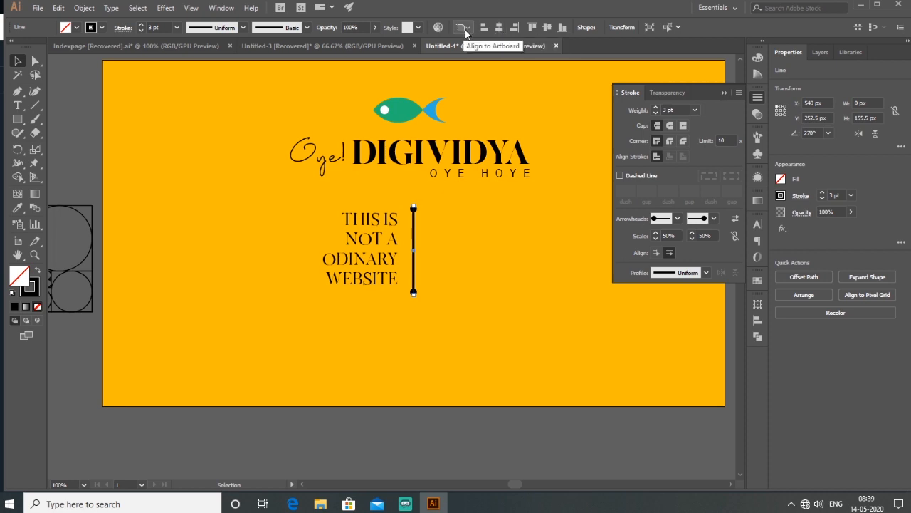
left_click(466, 319)
Duplicate the four-line text to the other side of the vertical line and change the copy to "THEY ARE / NOT / ORINADI / PEOPLE".
left_click_drag(393, 265, 492, 265)
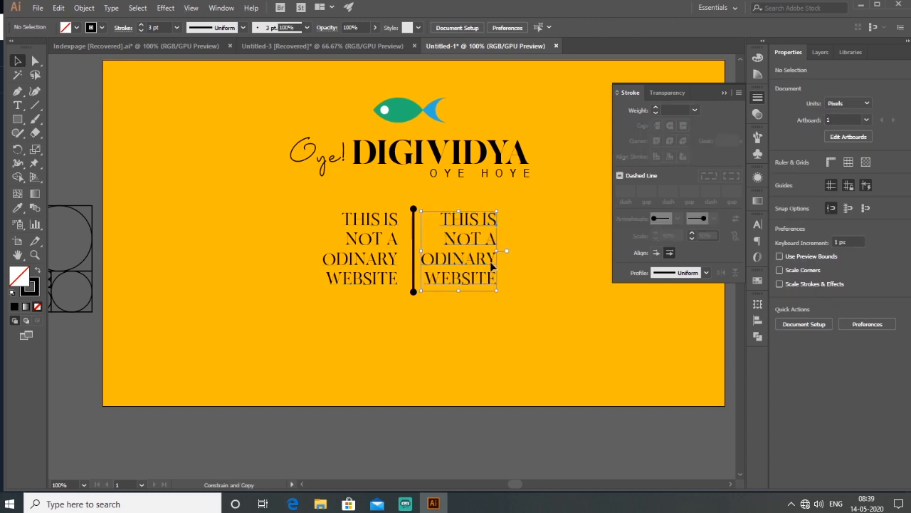
double_click(441, 217)
left_click_drag(442, 217, 506, 289)
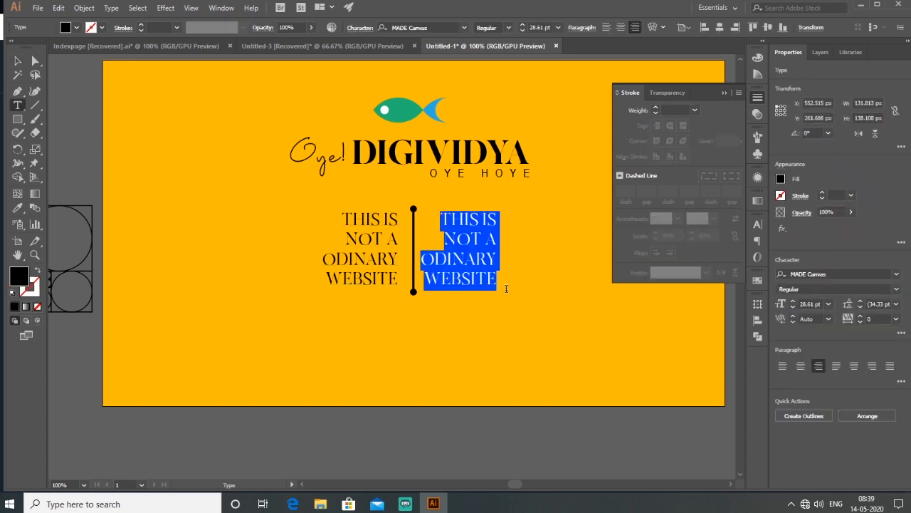
type("THEY")
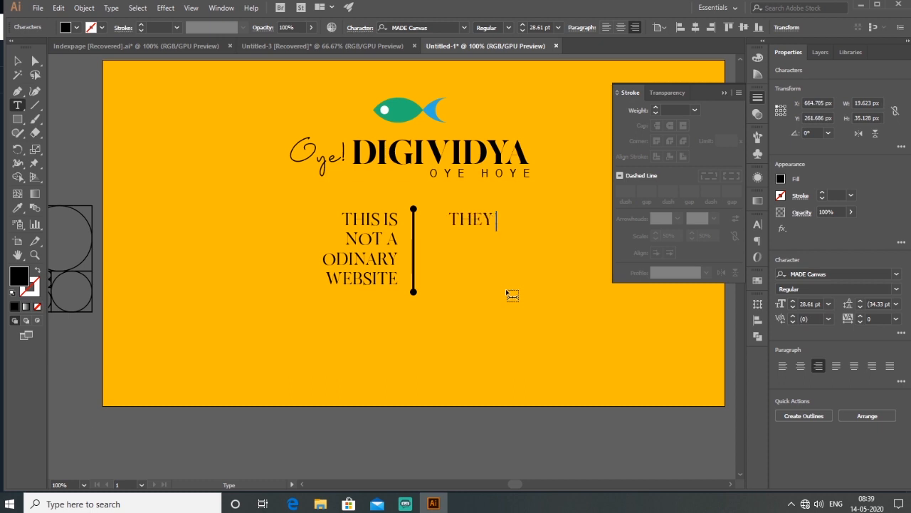
type(" ARE")
key("Return")
type("N")
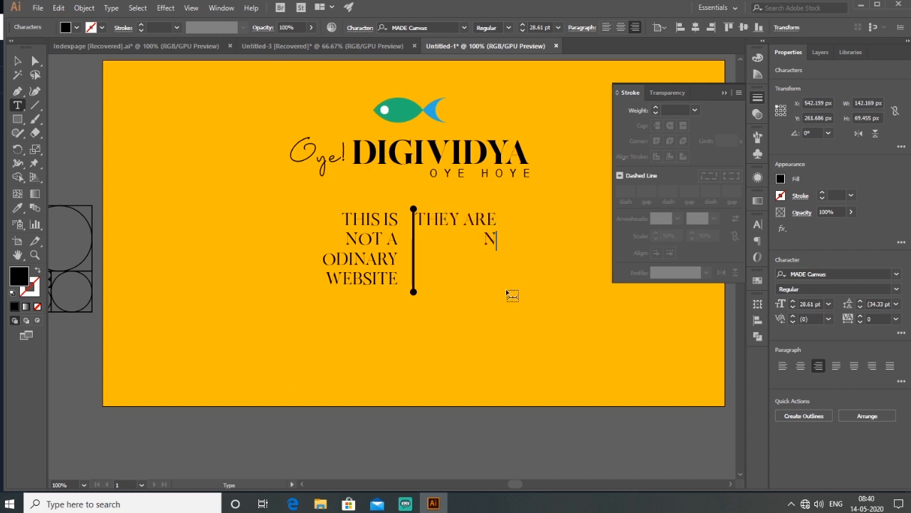
type("OT")
key("Return")
type("O")
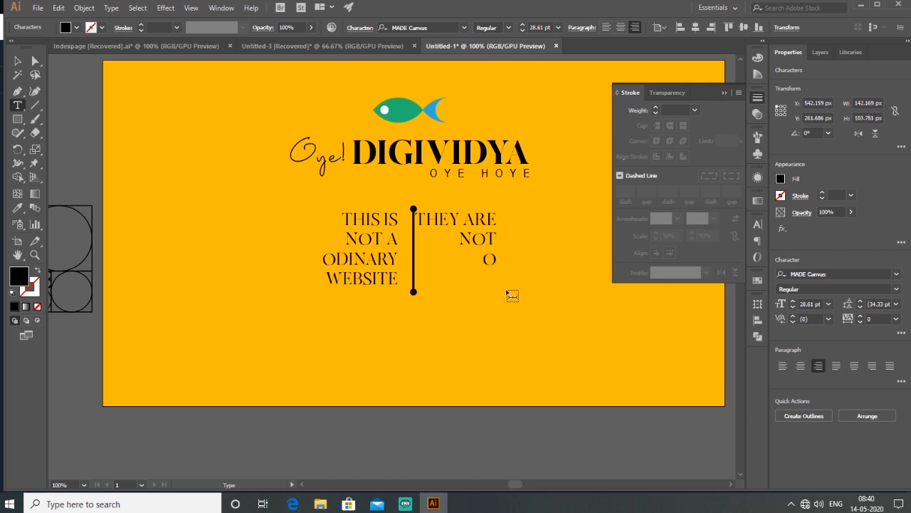
type("RINADI PEOPLE")
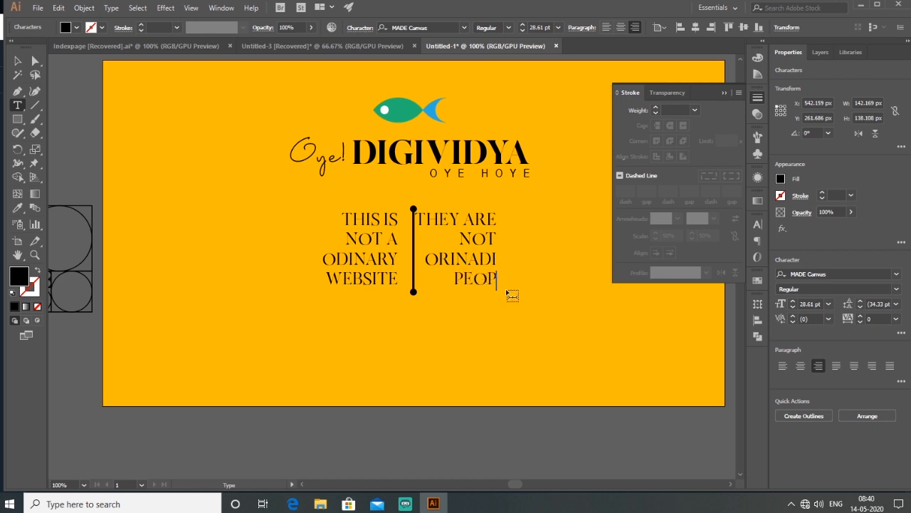
left_click(17, 61)
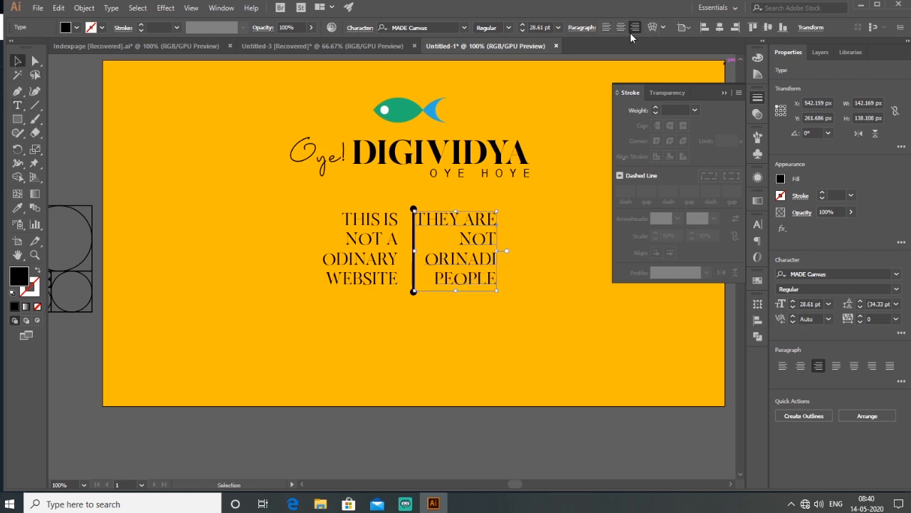
Left-align the "THEY ARE / NOT / ORINADI / PEOPLE" text and place it against the right side of the vertical line.
left_click(606, 27)
left_click_drag(531, 254, 465, 260)
left_click(540, 332)
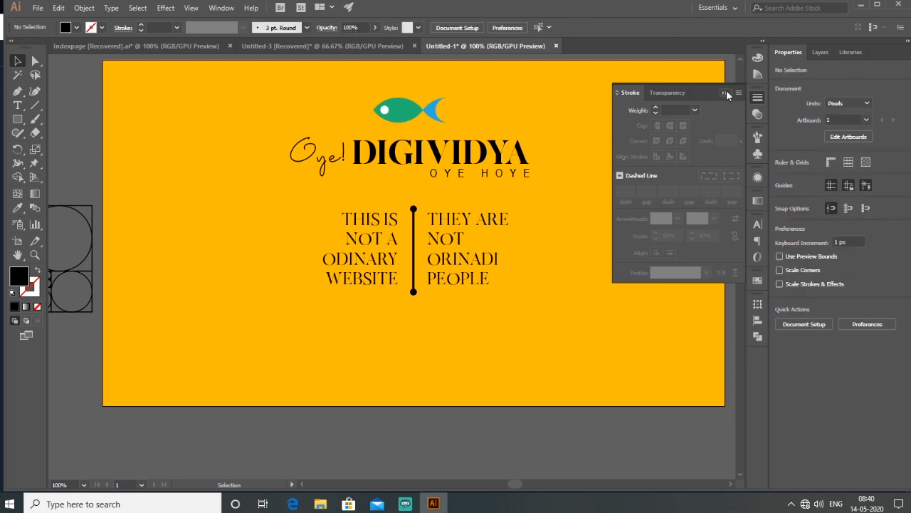
left_click(724, 93)
Draw a black rectangle about 505 px wide and 71 px high below the two text blocks.
left_click_drag(598, 297, 588, 252)
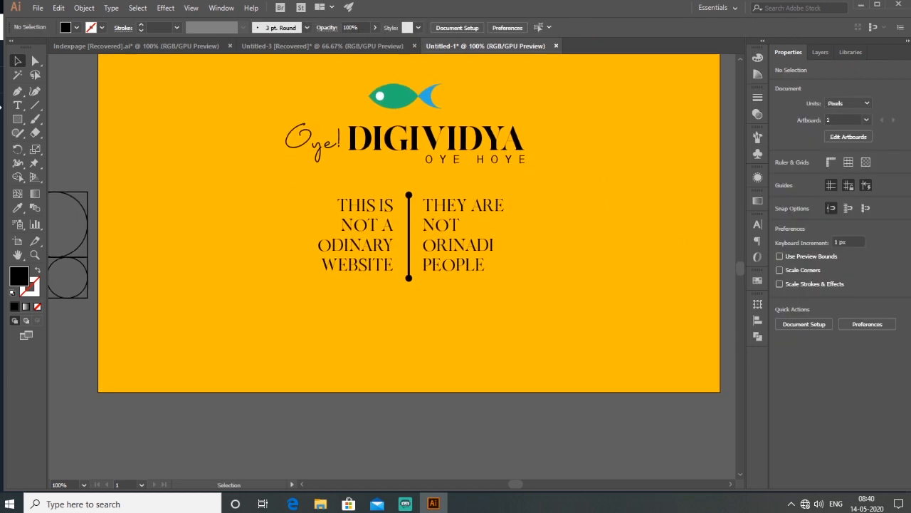
left_click(17, 119)
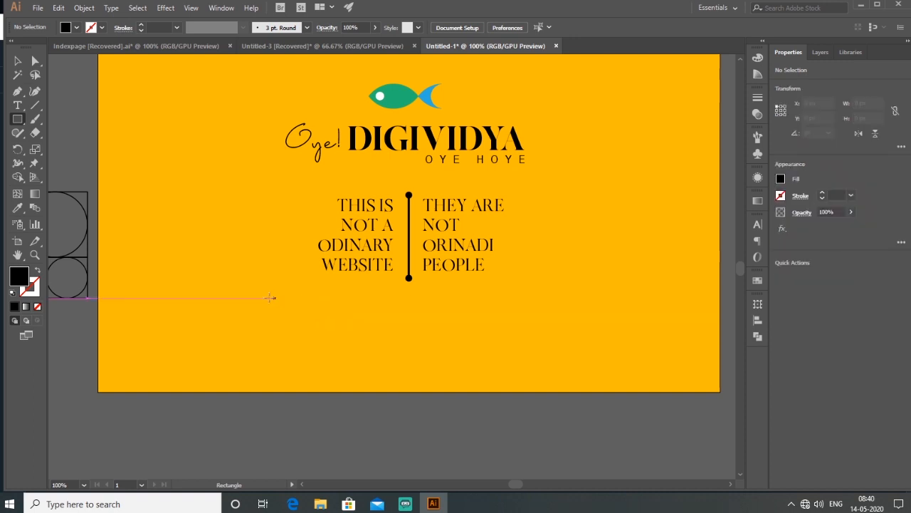
left_click_drag(269, 297, 560, 339)
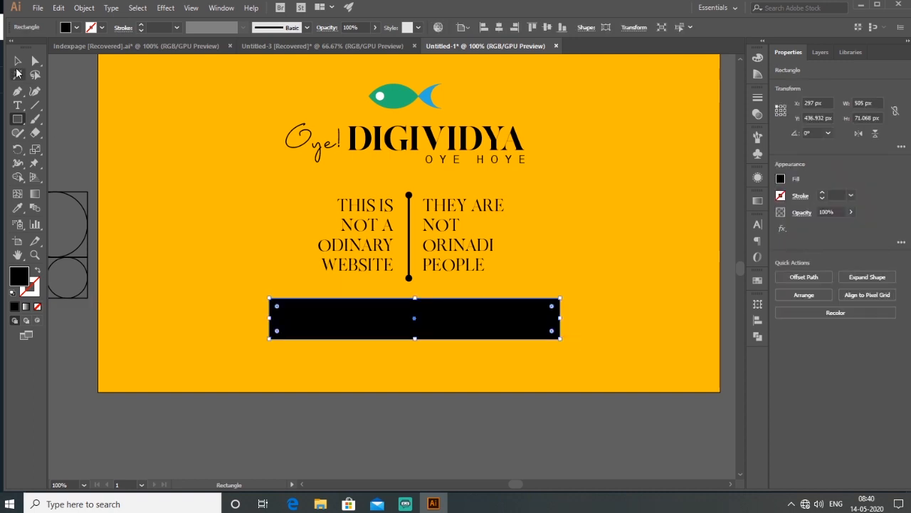
left_click(17, 61)
Apply a Bulge warp to the black rectangle with a slight negative horizontal bend so its long edges curve inward.
left_click(165, 8)
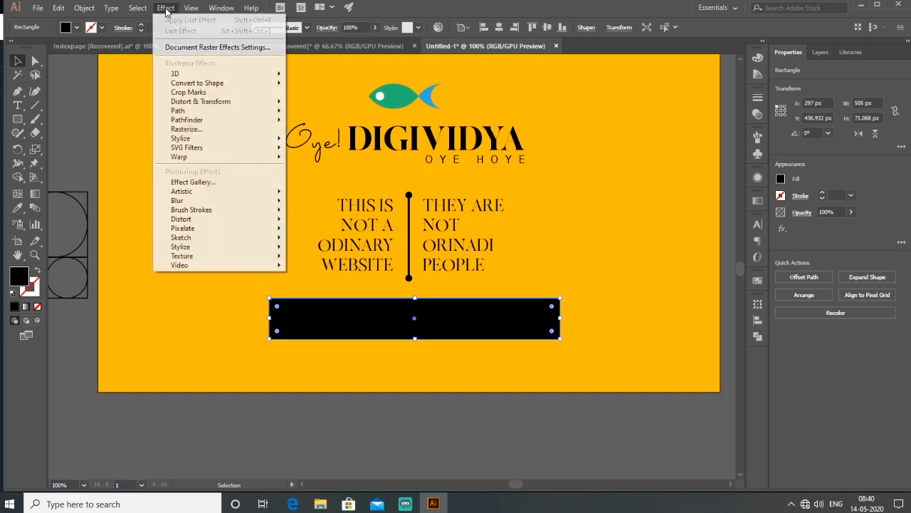
mouse_move(205, 158)
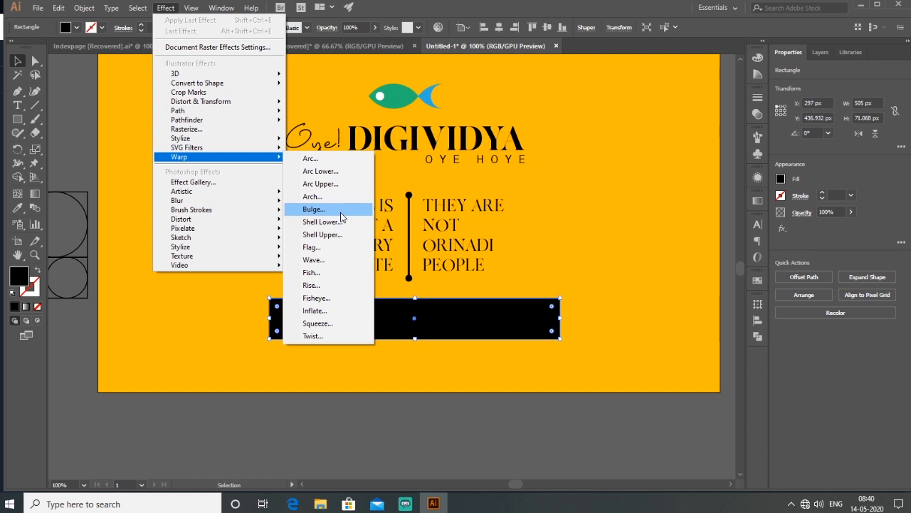
left_click(340, 211)
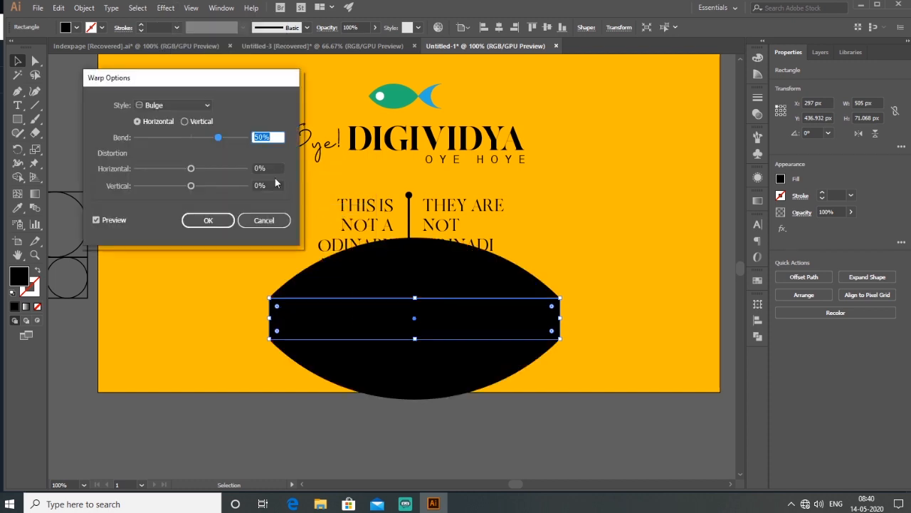
left_click(187, 140)
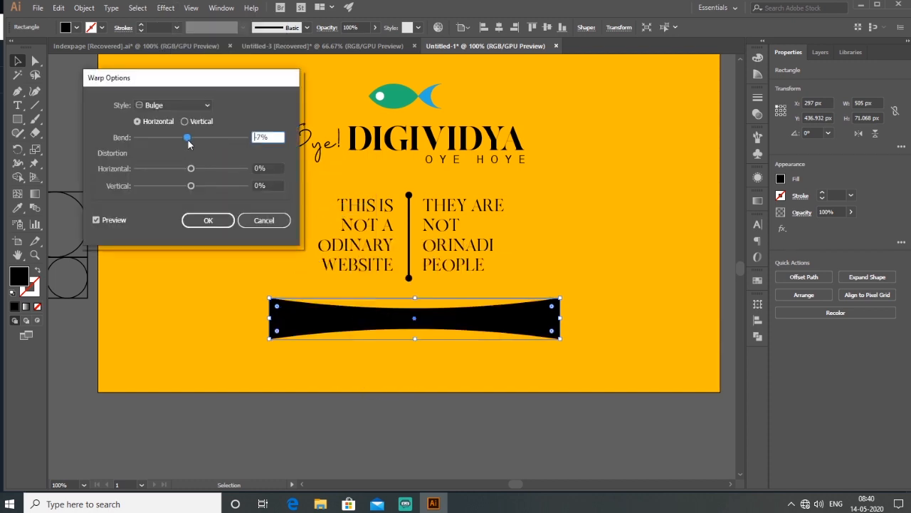
left_click_drag(187, 144, 189, 144)
left_click(208, 220)
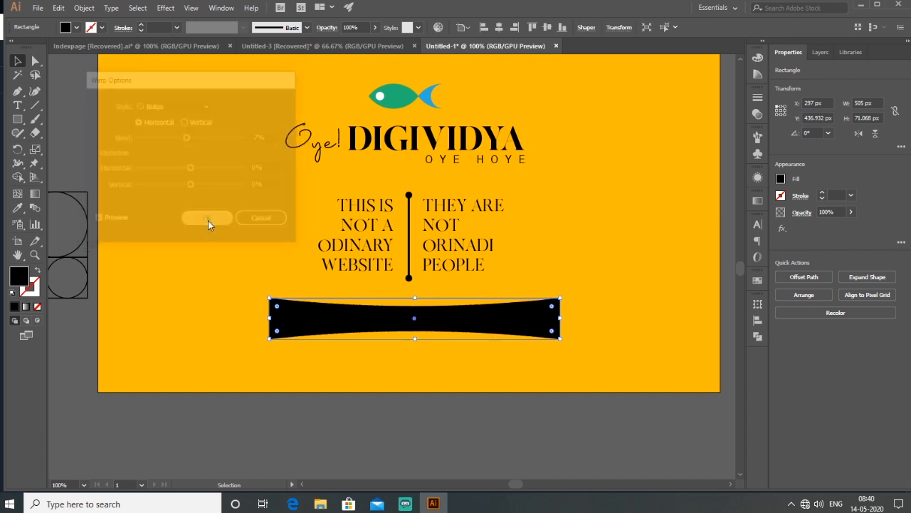
Enlarge the warped black bar to about 531 px wide and 75 px high and centre it horizontally on the artboard.
mouse_move(562, 319)
left_mouse_down()
mouse_move(591, 318)
mouse_move(568, 319)
left_mouse_up()
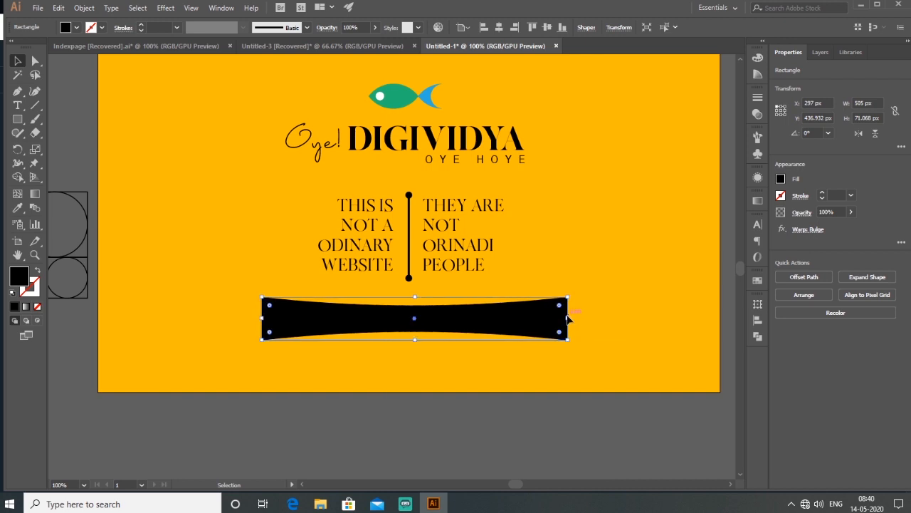
left_click(498, 27)
left_click(593, 280)
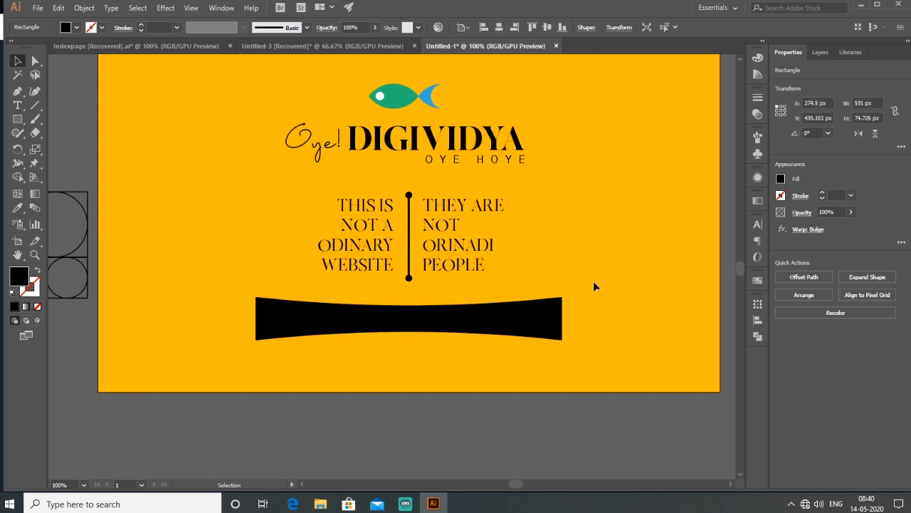
Draw a star about 36 px wide inside the left end of the black bar and fill it with the background's yellow.
left_click(18, 120)
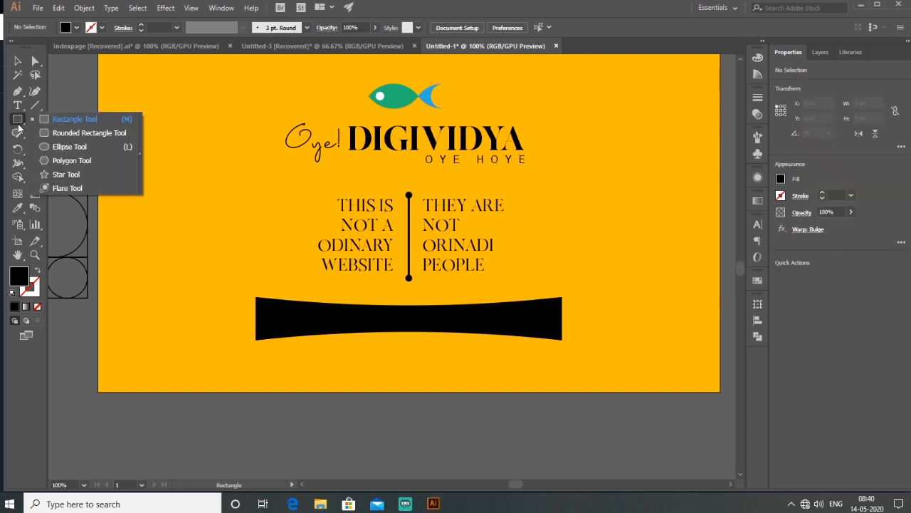
left_click(66, 175)
mouse_move(272, 319)
left_mouse_down()
mouse_move(407, 319)
mouse_move(280, 328)
left_mouse_up()
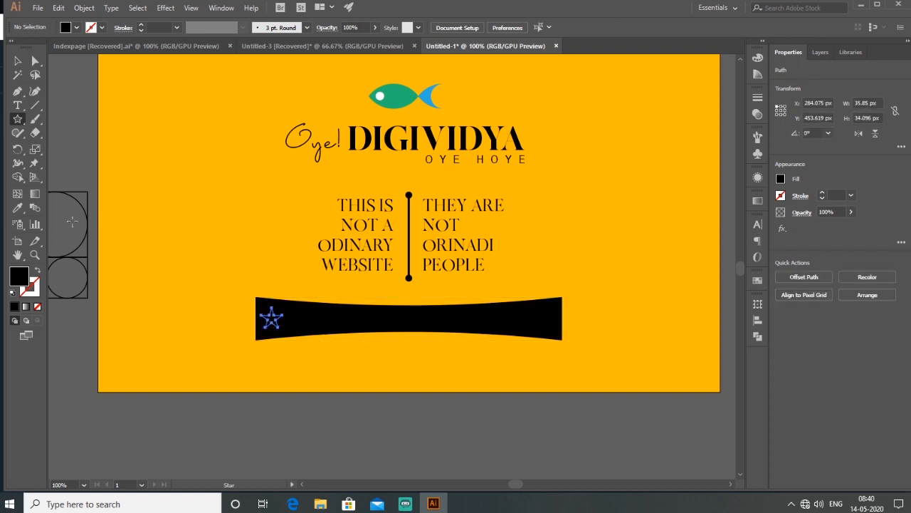
left_click(18, 208)
left_click(220, 207)
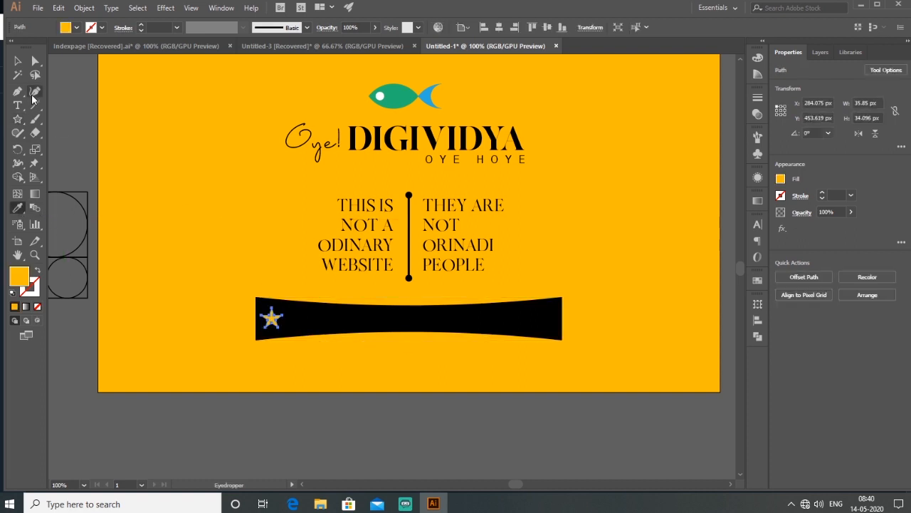
Duplicate the yellow star straight across to the right end of the black bar.
key("v")
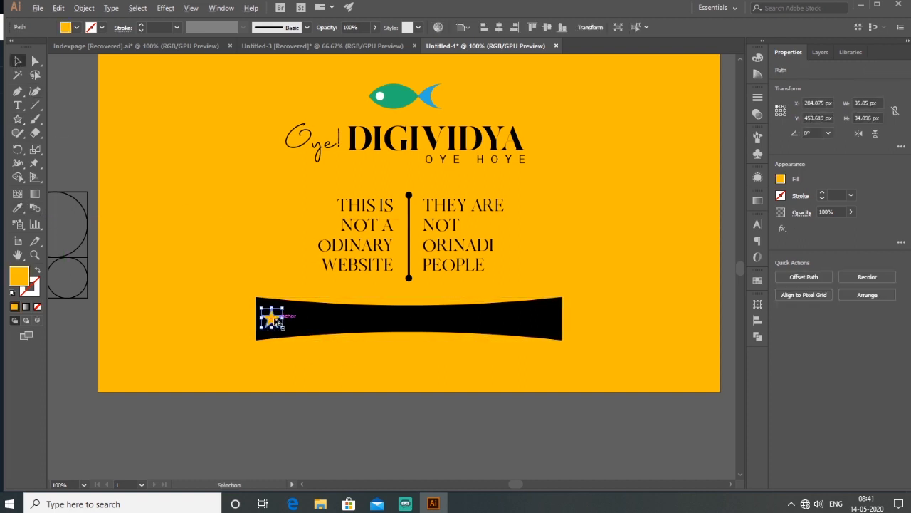
left_click_drag(279, 318, 545, 329)
left_click(648, 326)
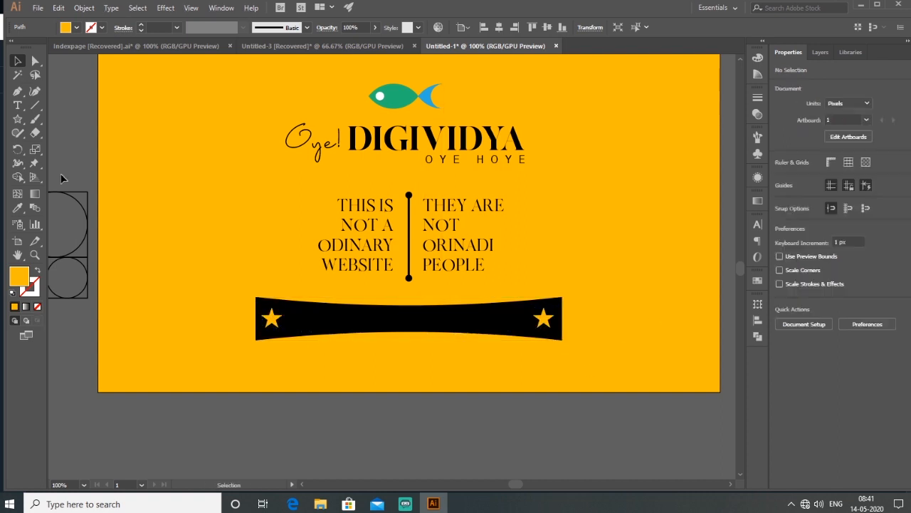
Add a text line reading "TO ENTER THIS WEBSITE" on the empty area left of the logo.
left_click(21, 107)
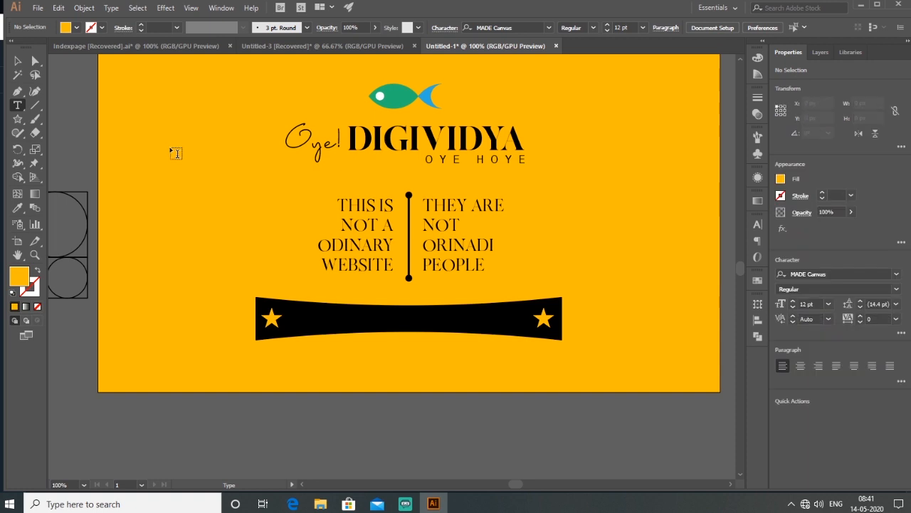
left_click(166, 177)
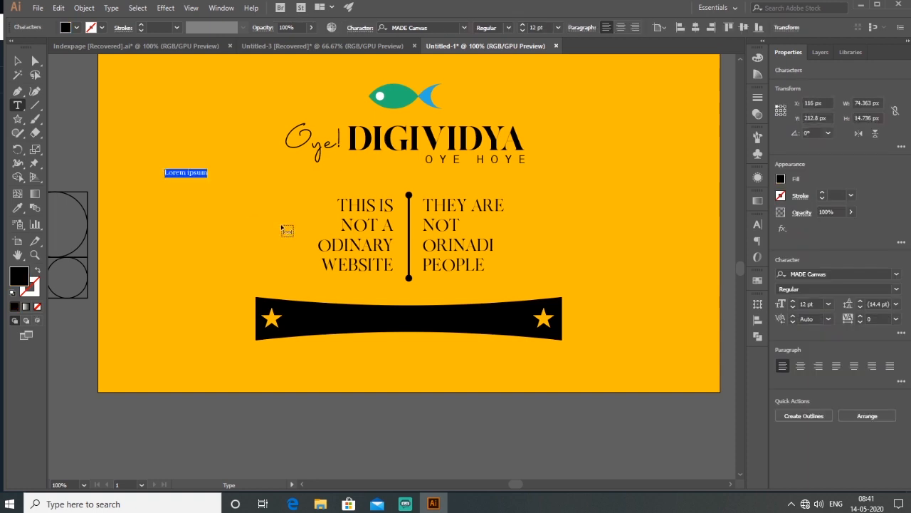
type("TO")
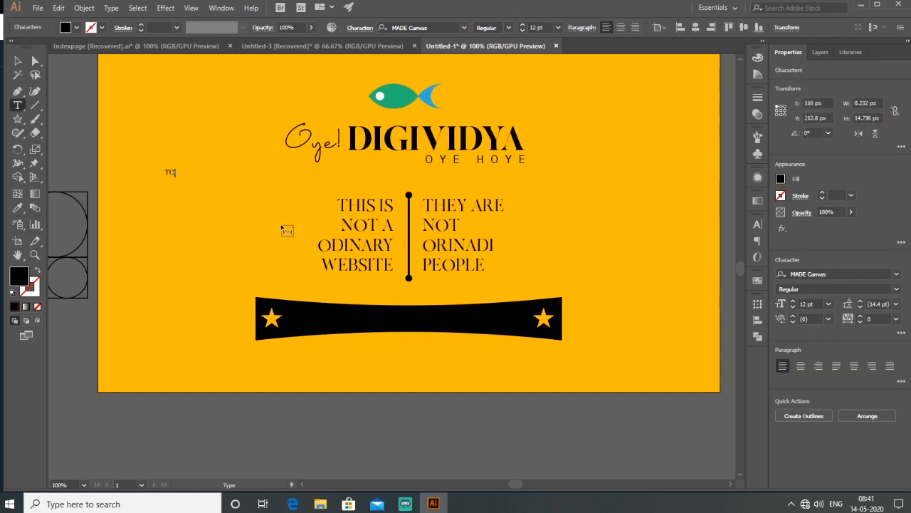
type(" EBTER THIS WEB")
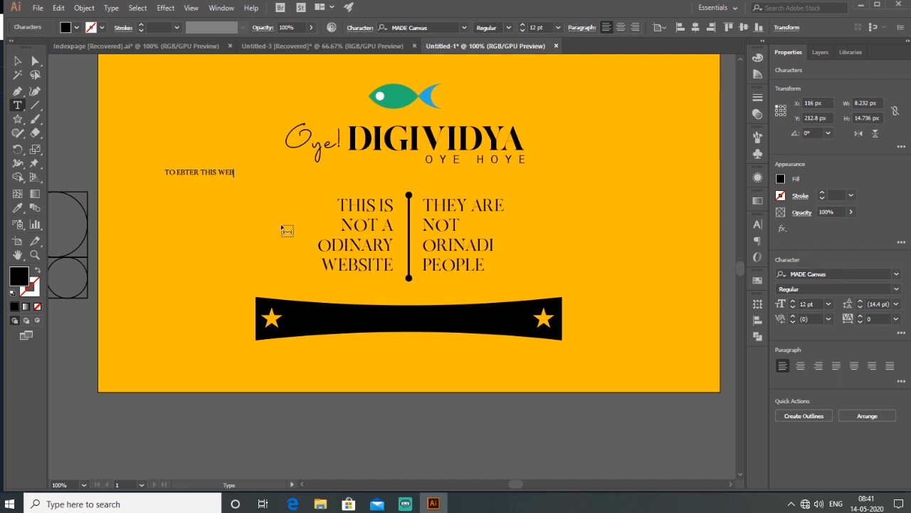
type("SITE")
left_click(184, 171)
key("Delete")
type("N")
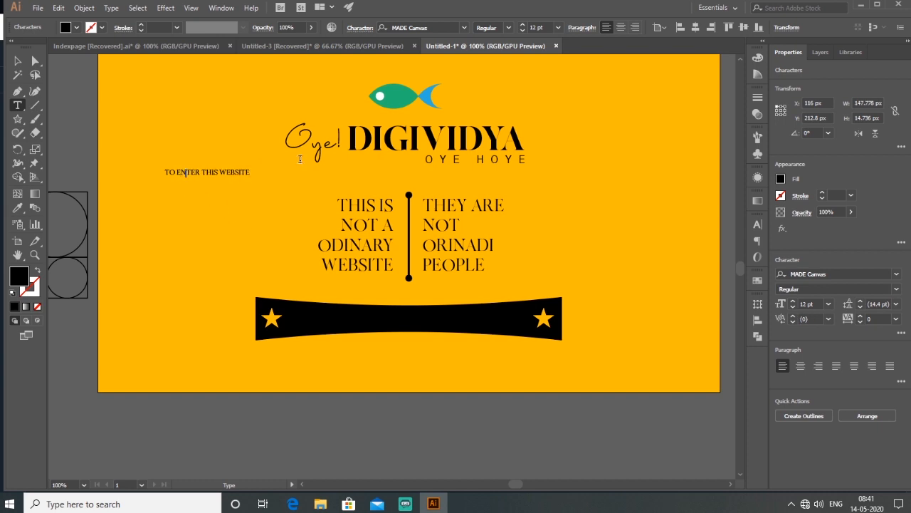
left_click(18, 61)
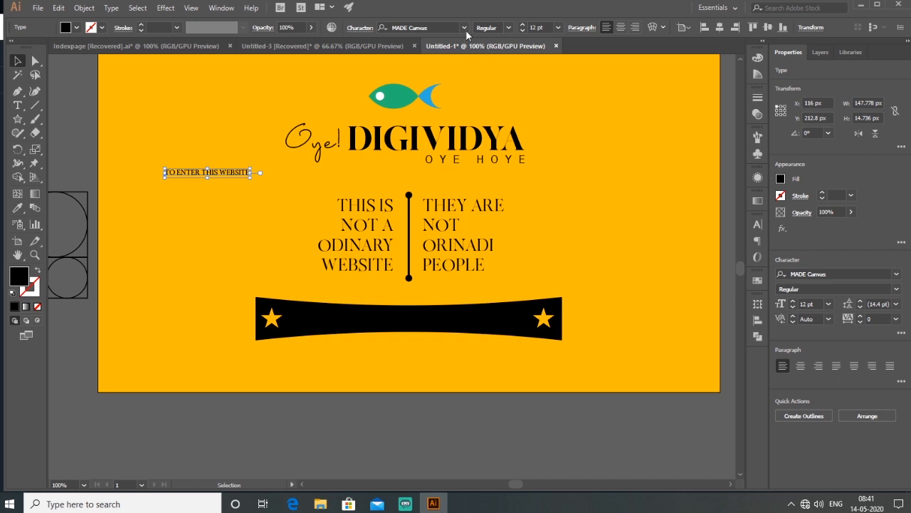
Set the "TO ENTER THIS WEBSITE" text in Arial Bold and fill it with the background's yellow.
left_click(464, 27)
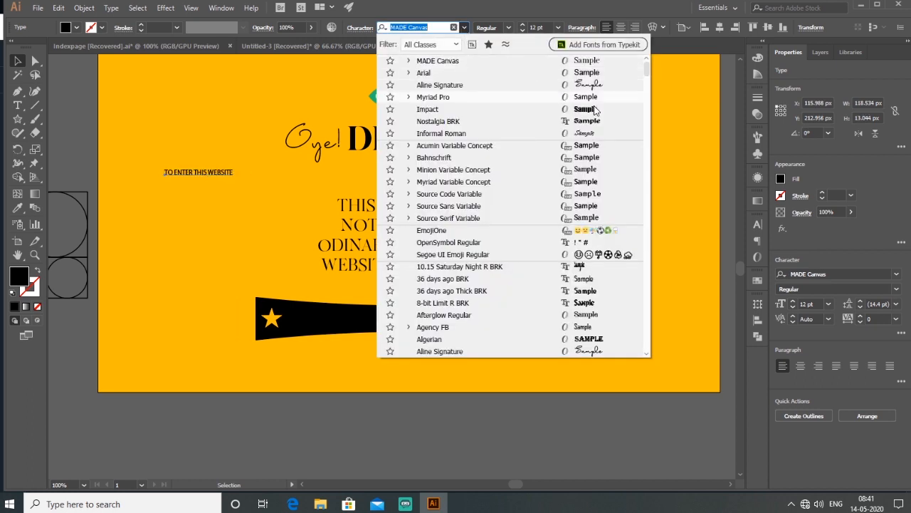
left_click(410, 74)
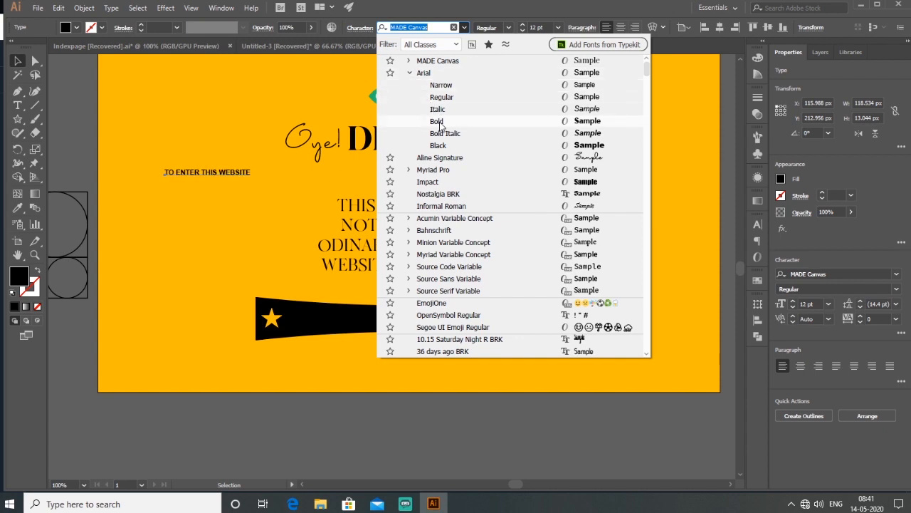
left_click(439, 123)
left_click(17, 208)
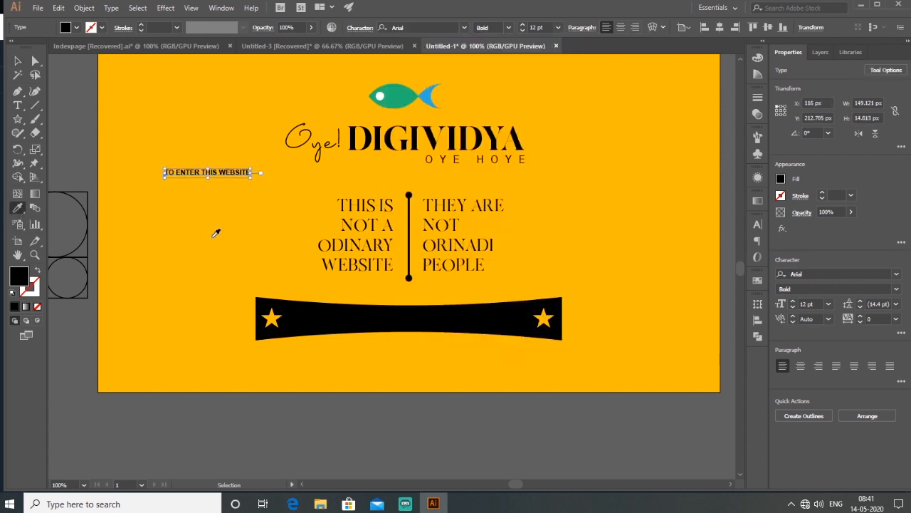
left_click(214, 229)
Enlarge the "TO ENTER THIS WEBSITE" text to about 23.7 pt and place it on the black bar between the stars.
left_click(17, 60)
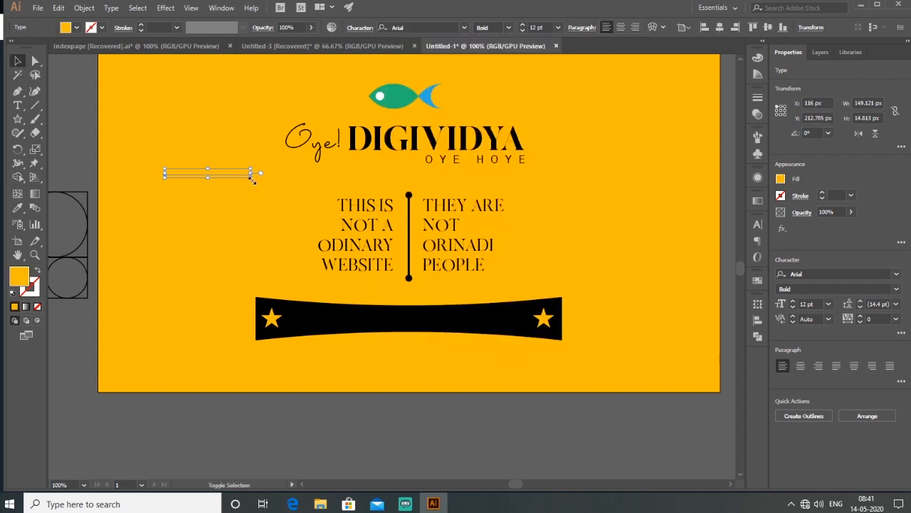
left_click_drag(252, 179, 335, 215)
left_click_drag(292, 178, 448, 322)
left_click(550, 434)
Add a text line reading "SWITCH OFF YOUR INTERNATE" on the empty area left of the two text blocks.
left_click_drag(579, 405, 575, 325)
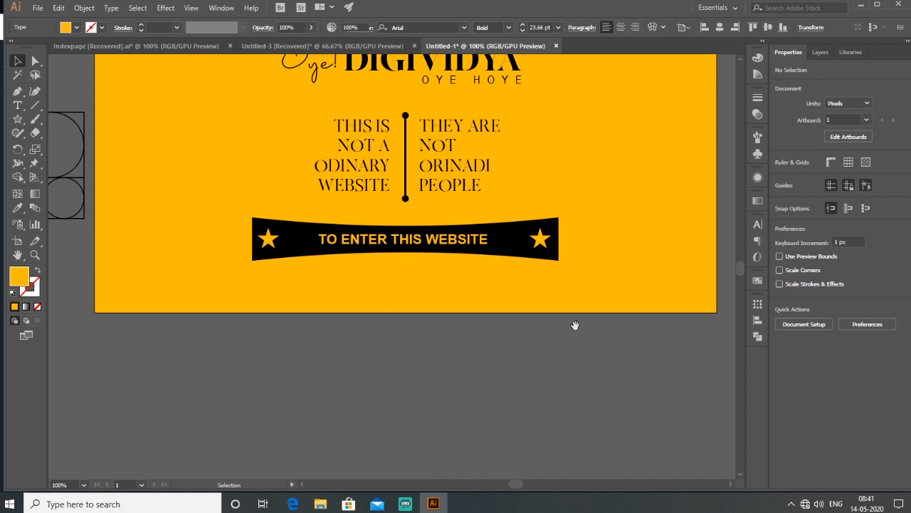
left_click(15, 107)
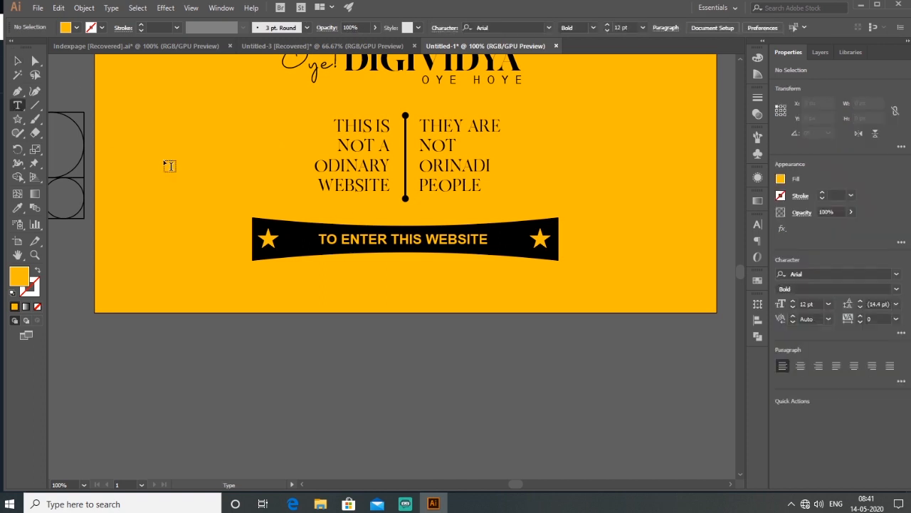
left_click(165, 160)
type("sw")
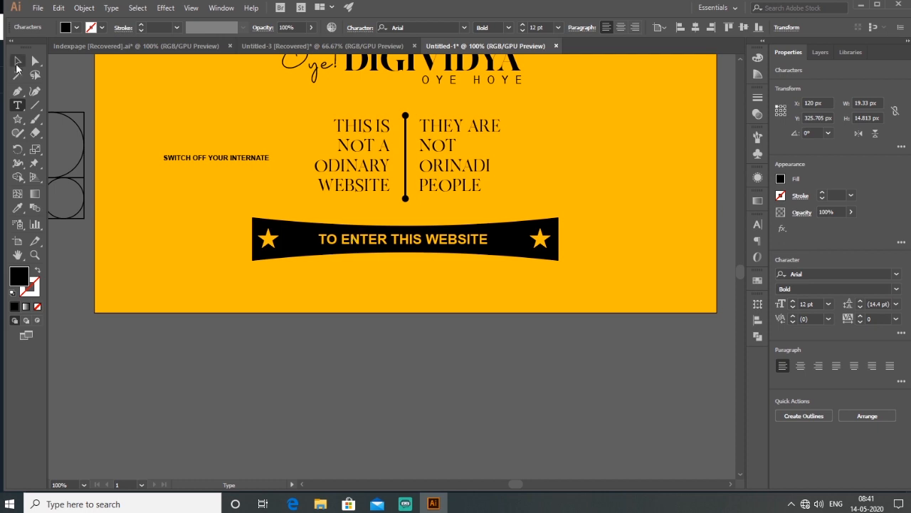
left_click(17, 61)
Set the "SWITCH OFF YOUR INTERNATE" text in Arial Black.
left_click(464, 27)
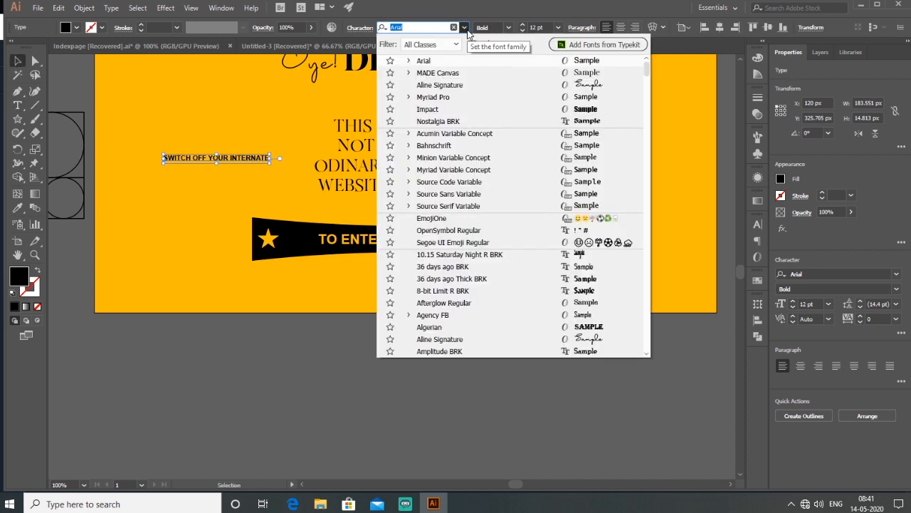
left_click(408, 61)
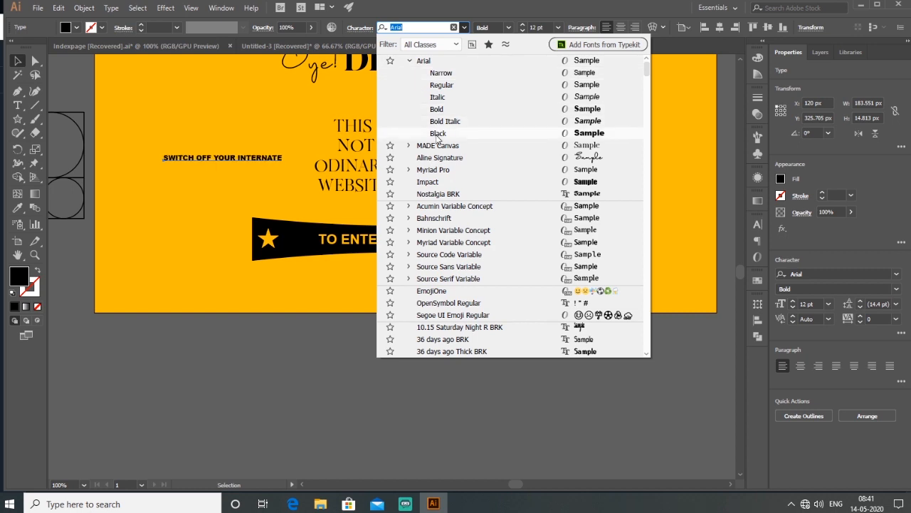
left_click(438, 133)
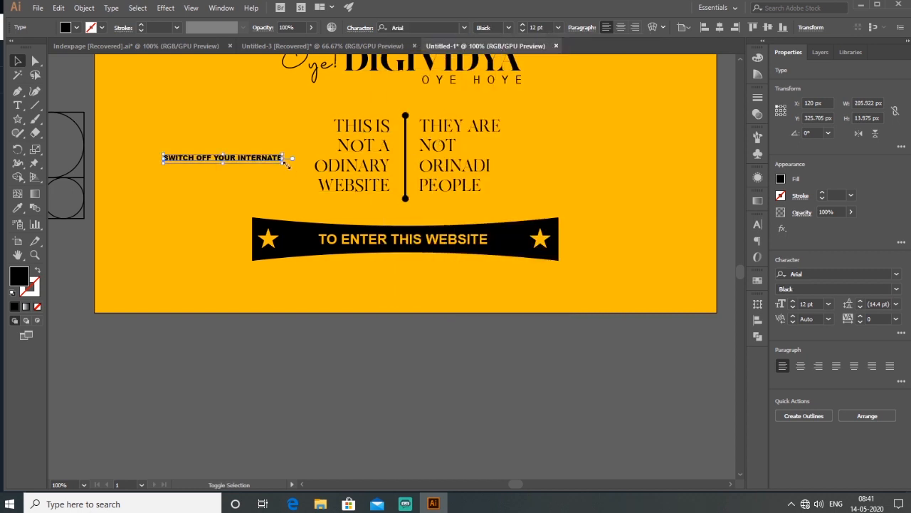
Enlarge the "SWITCH OFF YOUR INTERNATE" text to about 25.35 pt and centre it horizontally on the artboard below the black bar.
left_click_drag(284, 161, 414, 171)
left_click_drag(327, 168, 426, 279)
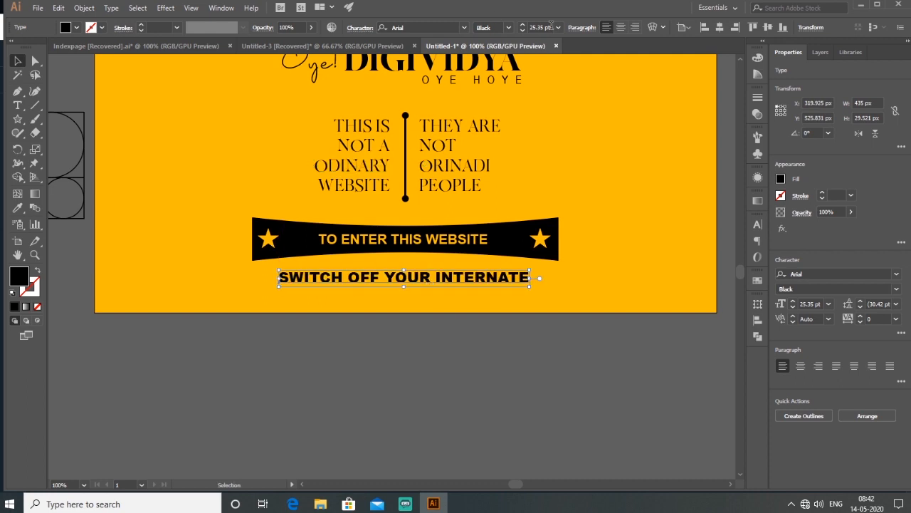
left_click(719, 27)
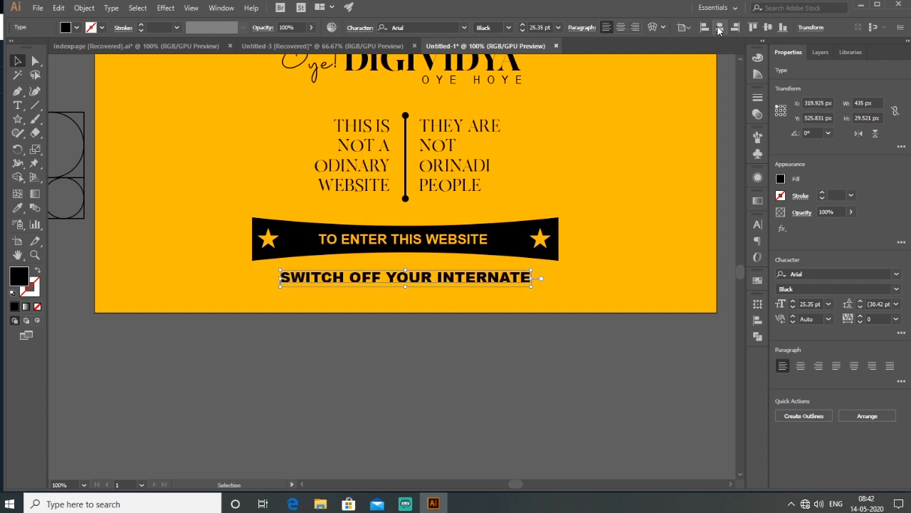
left_click(445, 386)
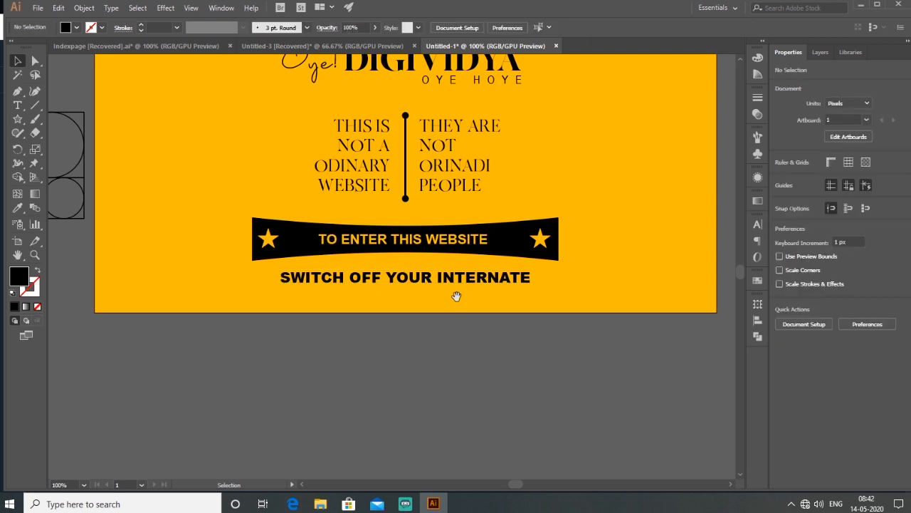
Group all the page artwork and centre the group vertically on the artboard.
scroll(456, 297, "up", 3)
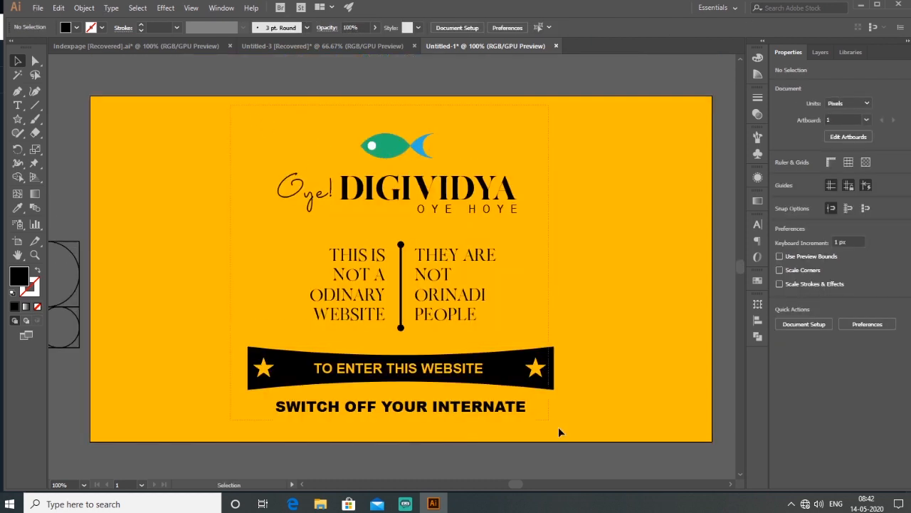
key("ctrl+a")
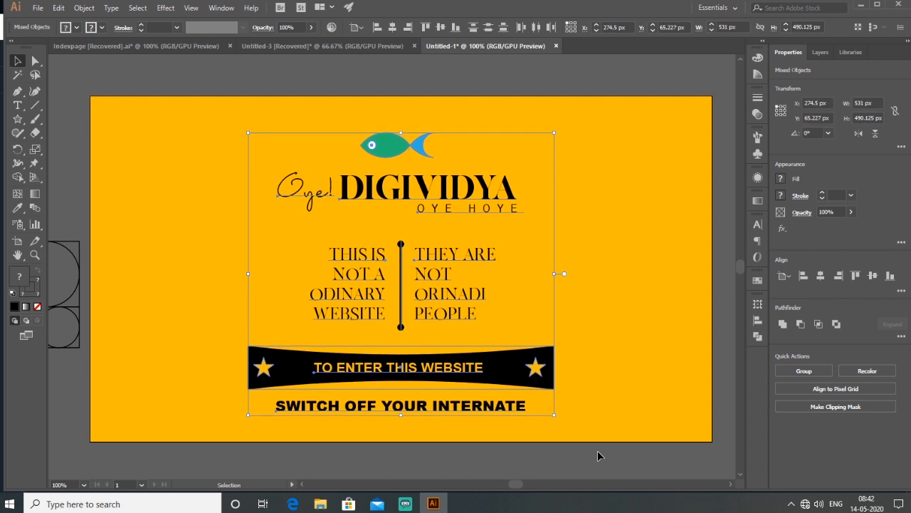
key("Up")
key("Down")
key("Down")
key("ctrl+g")
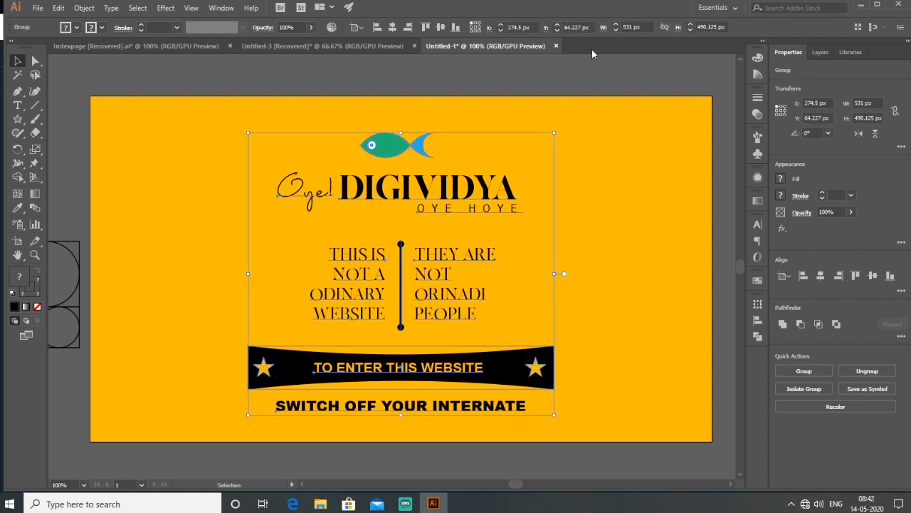
left_click(441, 28)
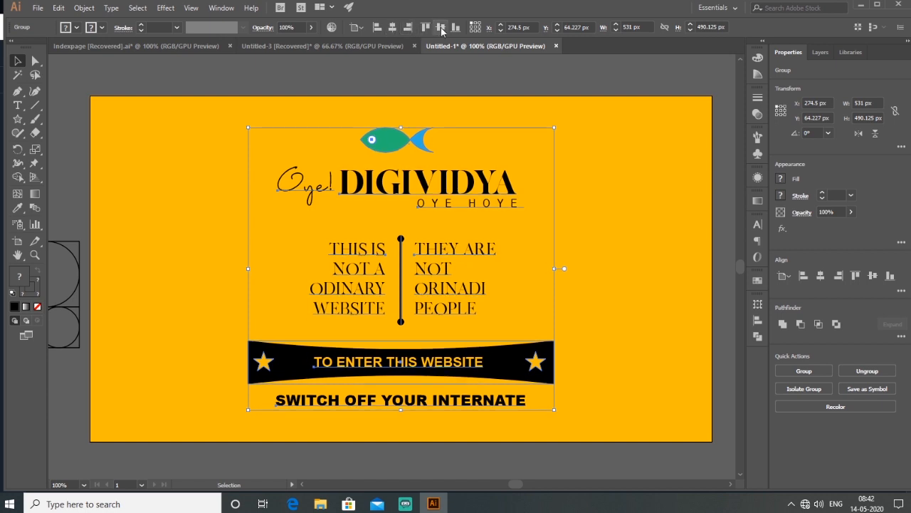
left_click(620, 280)
Open the Web Icons symbol library beside the artwork and extend it to show more rows of symbols.
key("space")
left_click_drag(577, 270, 578, 245)
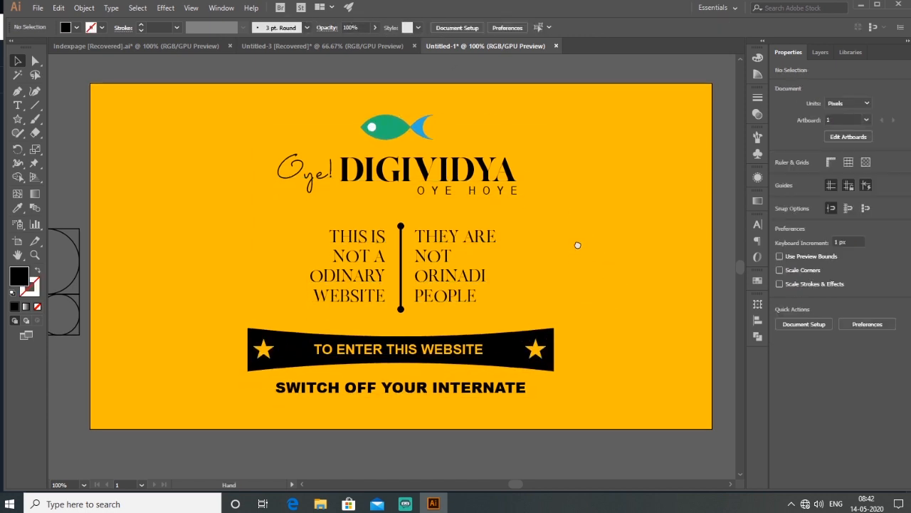
left_click(222, 9)
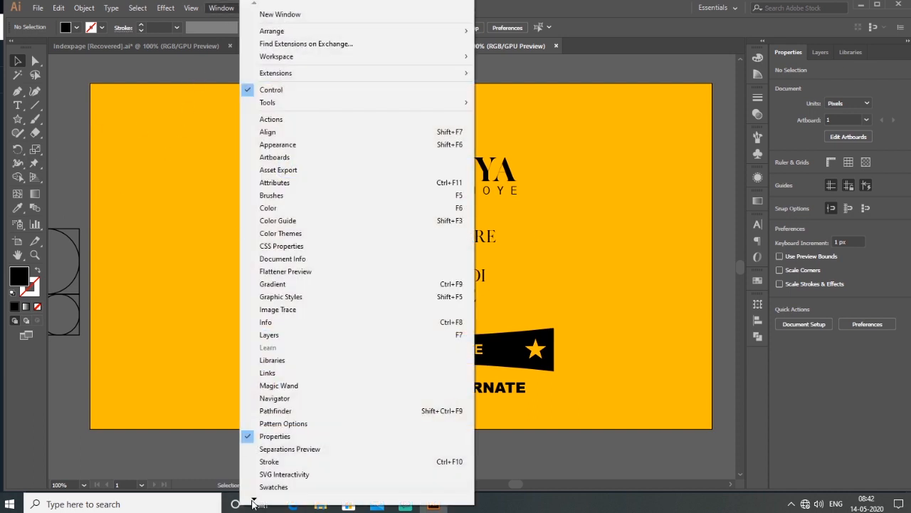
mouse_move(254, 500)
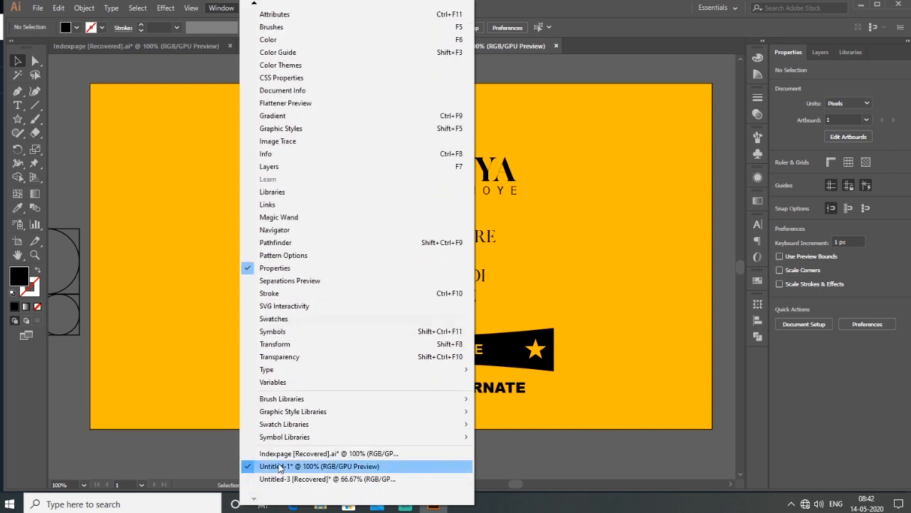
mouse_move(292, 444)
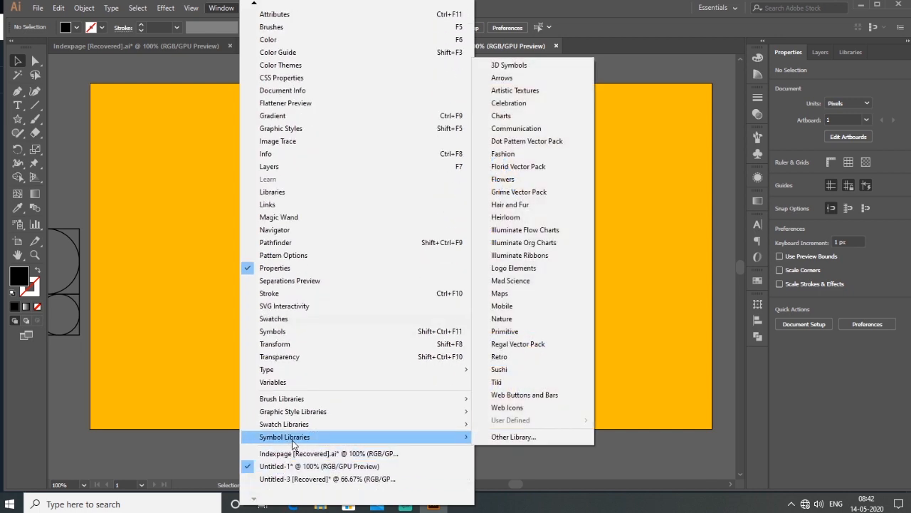
left_click(531, 413)
left_click_drag(478, 218, 661, 158)
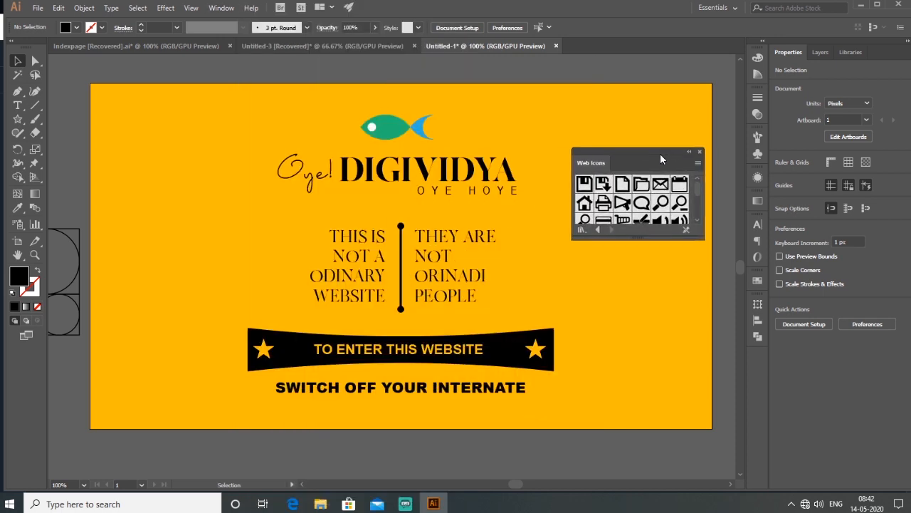
left_click_drag(664, 240, 665, 348)
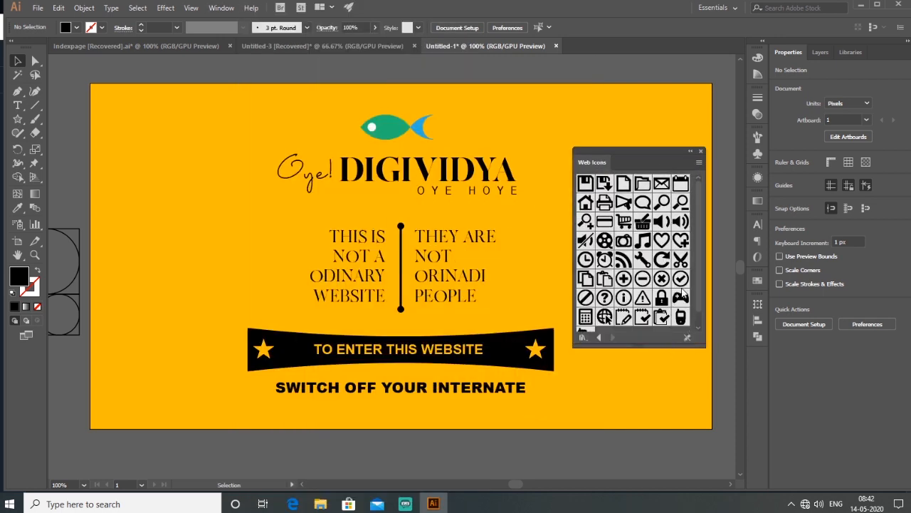
Place the Volume High speaker symbol in the artboard's upper-left corner and close the symbol library.
left_click_drag(682, 224, 111, 107)
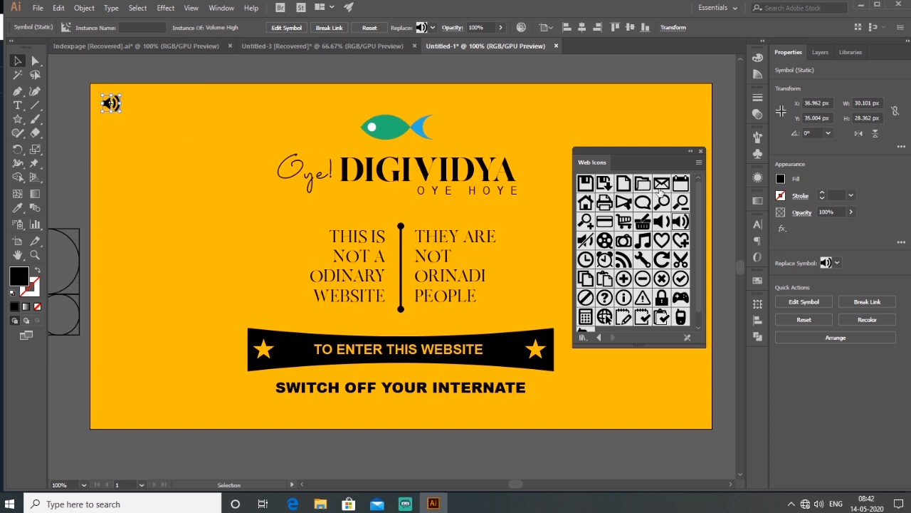
left_click(701, 152)
left_click(722, 171)
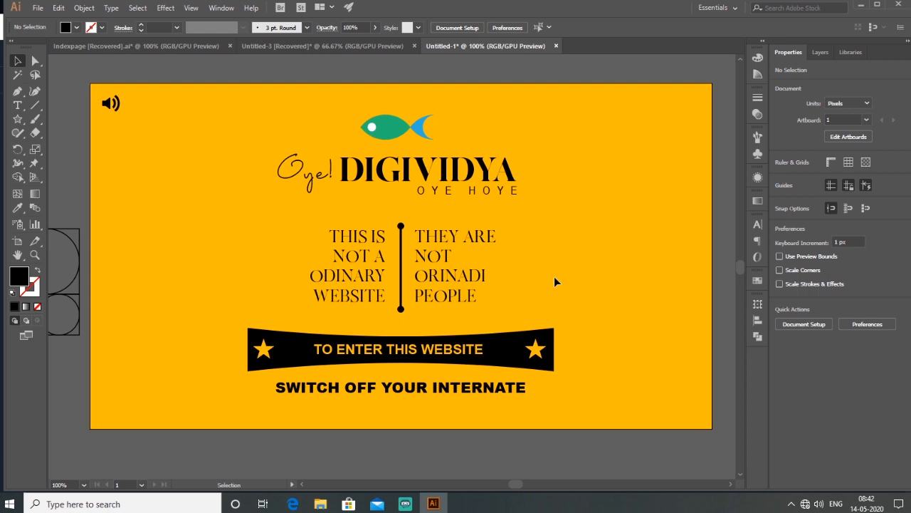
scroll(558, 288, "up", 1)
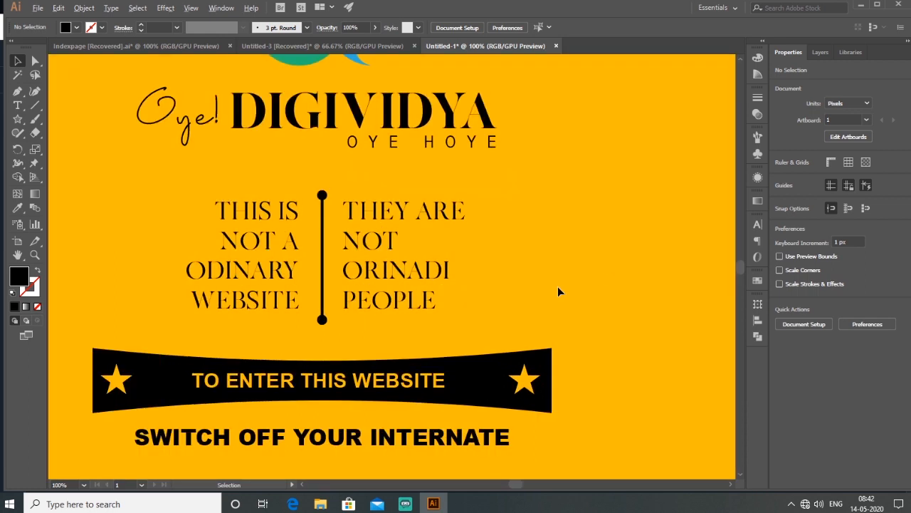
scroll(558, 287, "down", 1)
left_click_drag(583, 274, 589, 269)
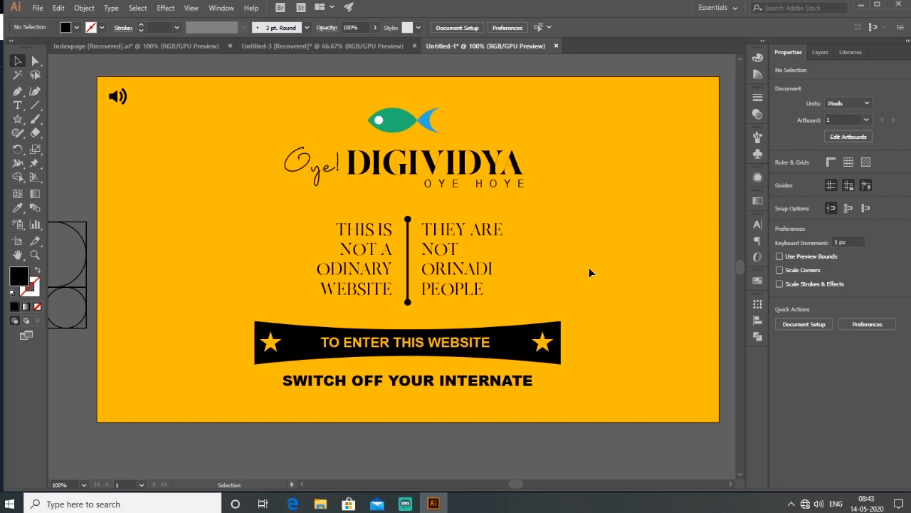
key("space")
left_click_drag(575, 301, 578, 289)
left_click(16, 106)
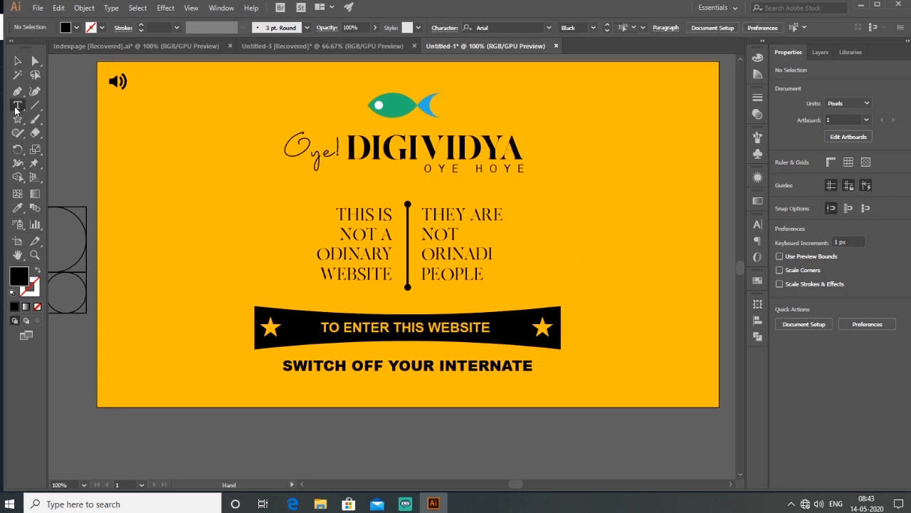
left_click(266, 438)
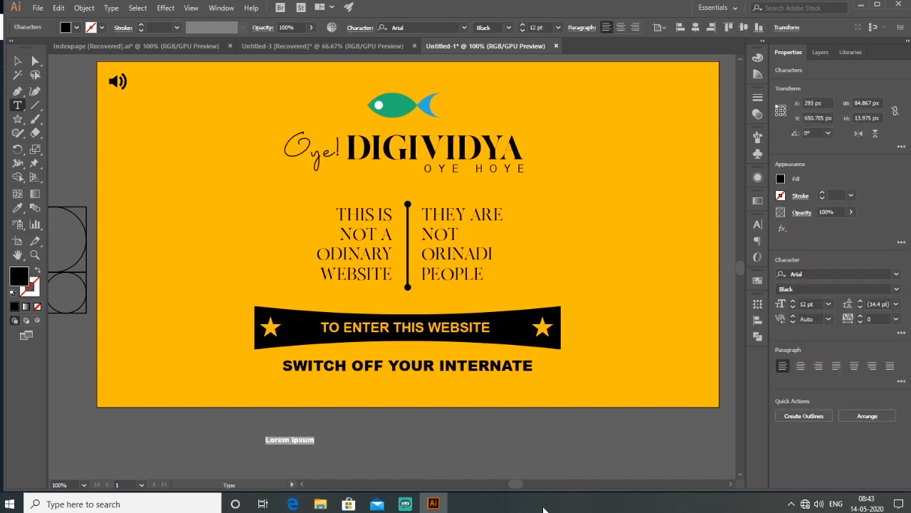
type("PLZ  LIE")
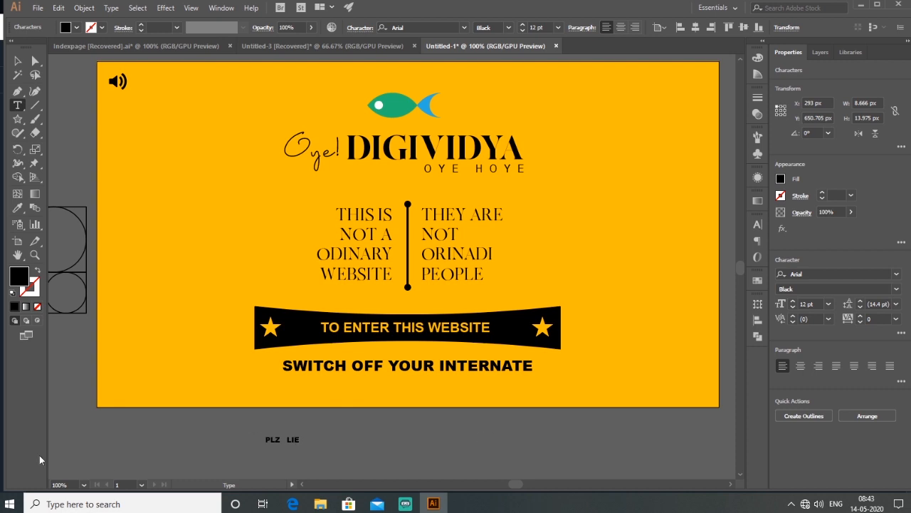
left_click(16, 60)
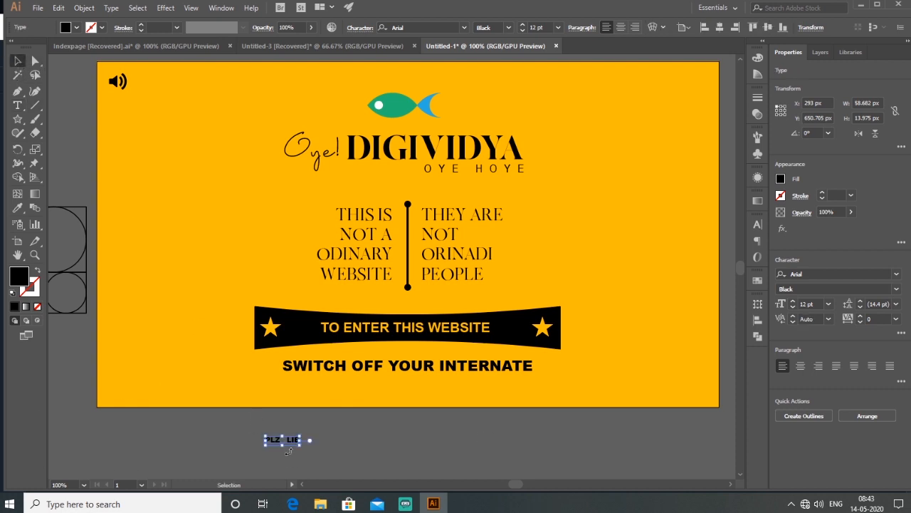
key("Delete")
Add a 48 pt text line reading "PLZ LIKE AND COMMENT" below the artboard.
left_click(17, 107)
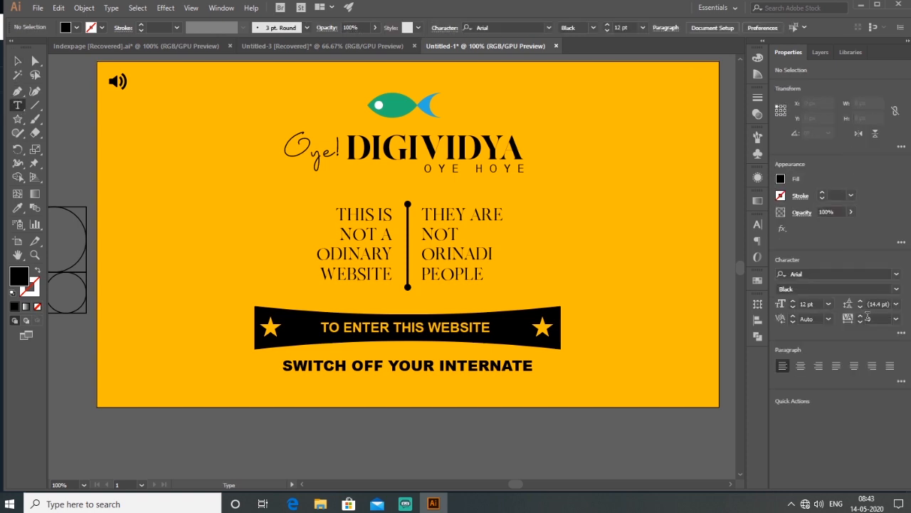
left_click(828, 303)
left_click(835, 275)
left_click(229, 436)
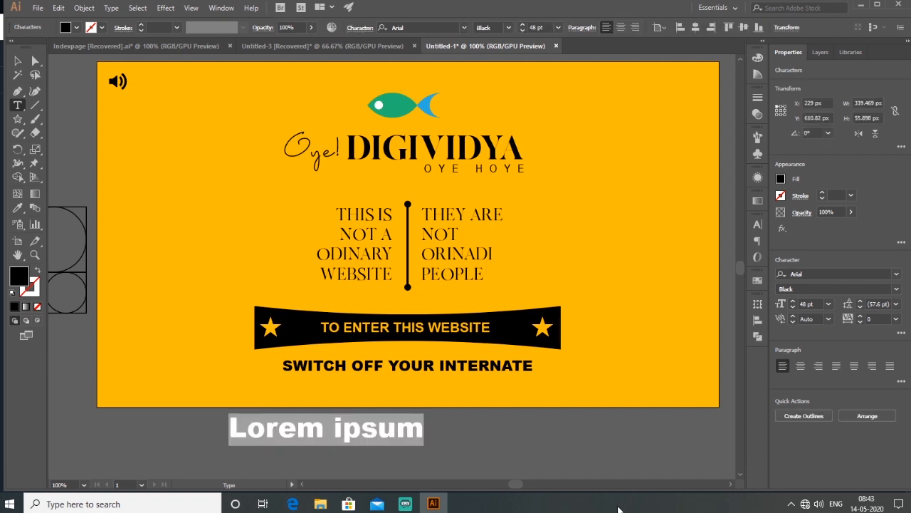
type("PLZ")
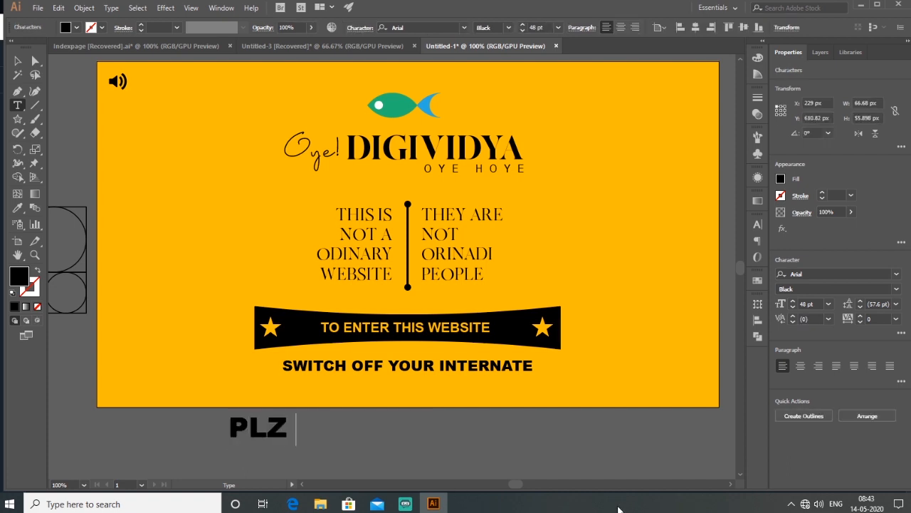
type(" LIKE")
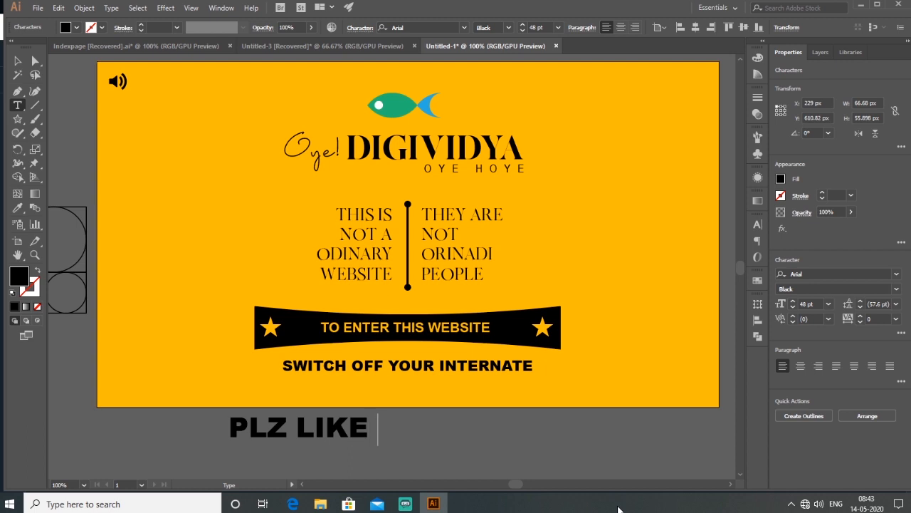
type(" AND COMMENT")
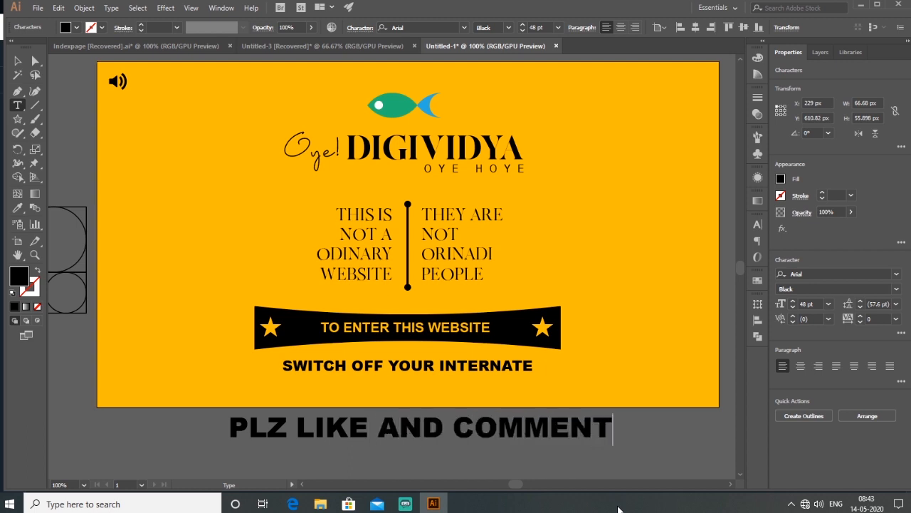
Add a second line reading "AND FEEL FREE TO SHARE :)" to the message below the artboard.
key("Return")
type("AND ")
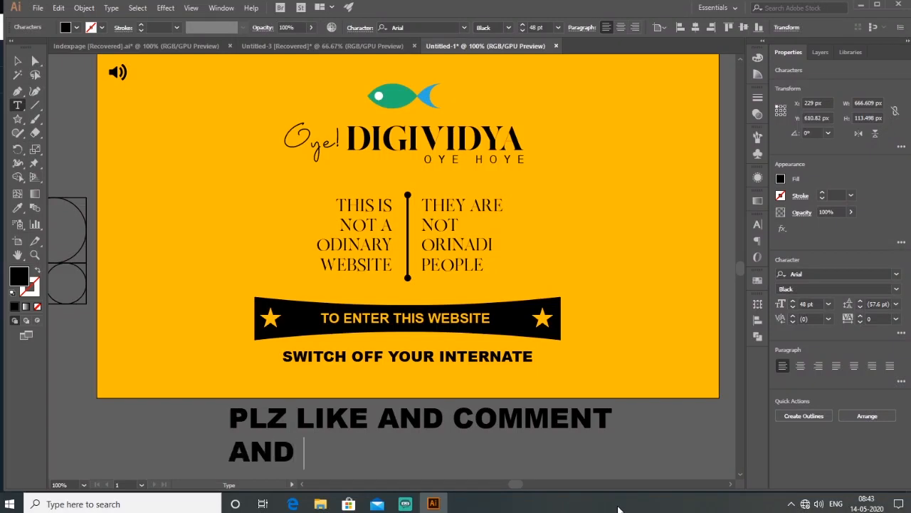
type("FEEL FR")
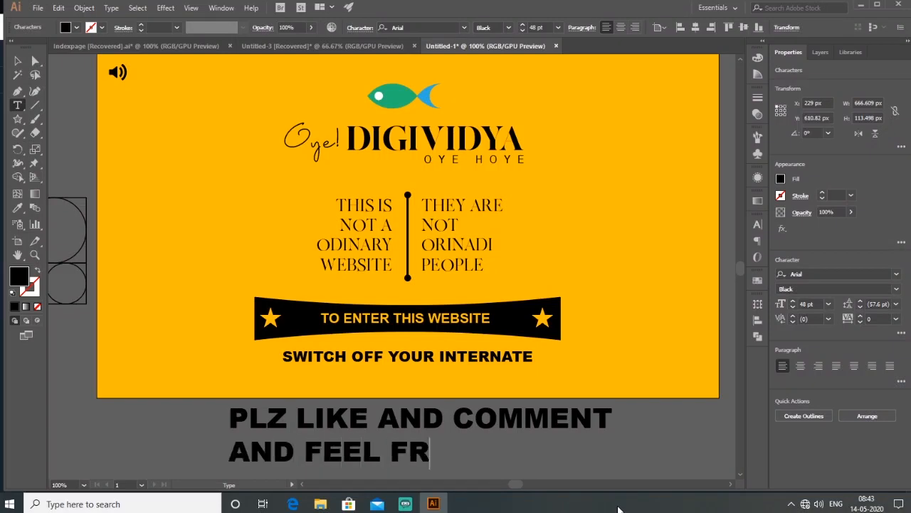
type("EE T")
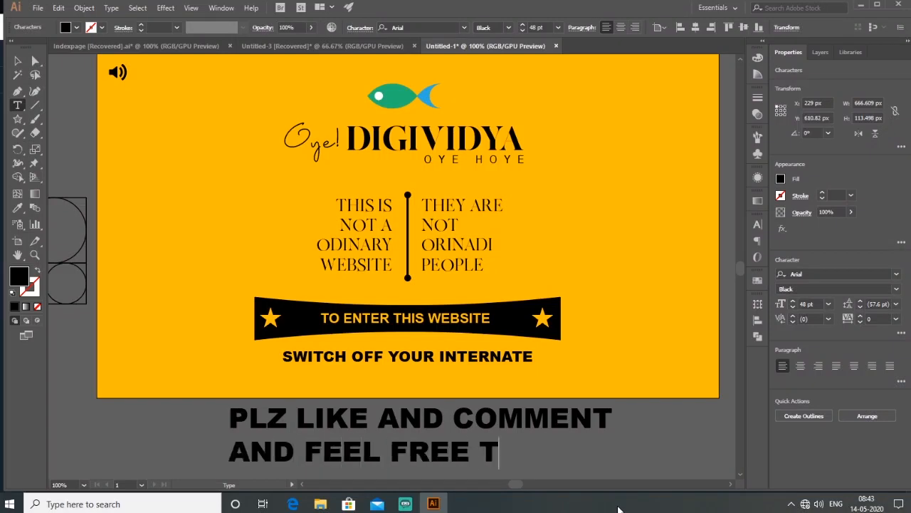
type("O SHARE")
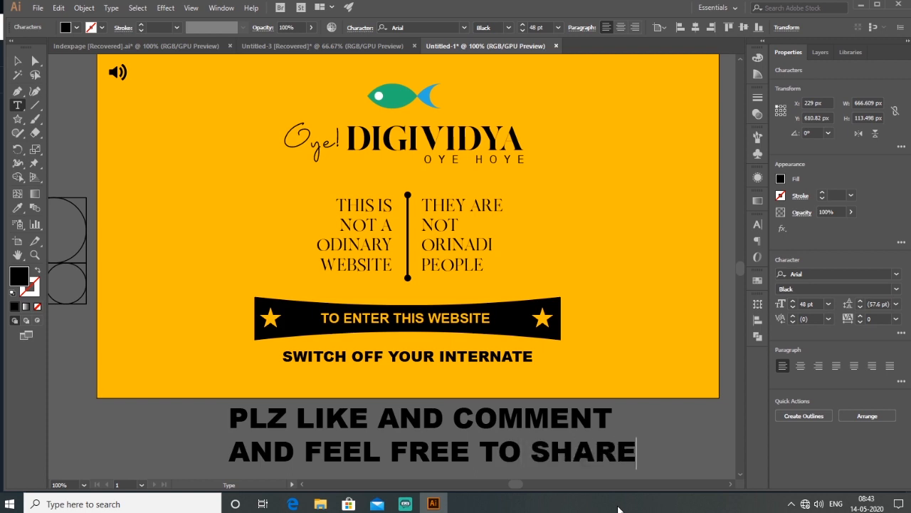
type(" :)")
Add a third line reading "THANKS FOR WATCHING.........:)" to the message below the artboard.
key("Return")
type("TH")
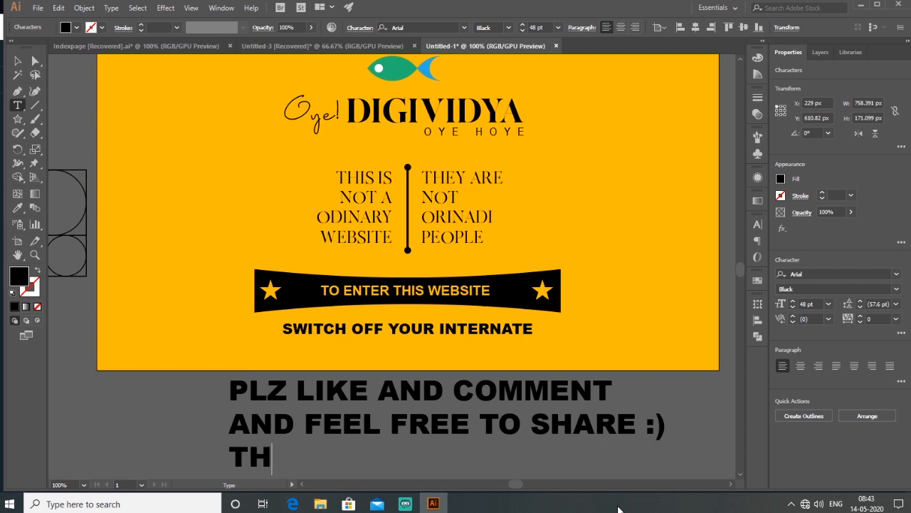
type("ANKS ")
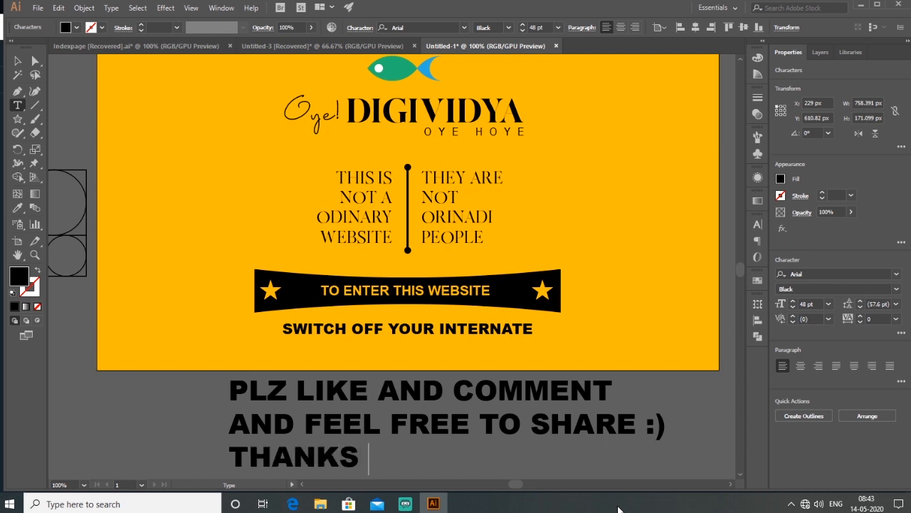
type("FOR W")
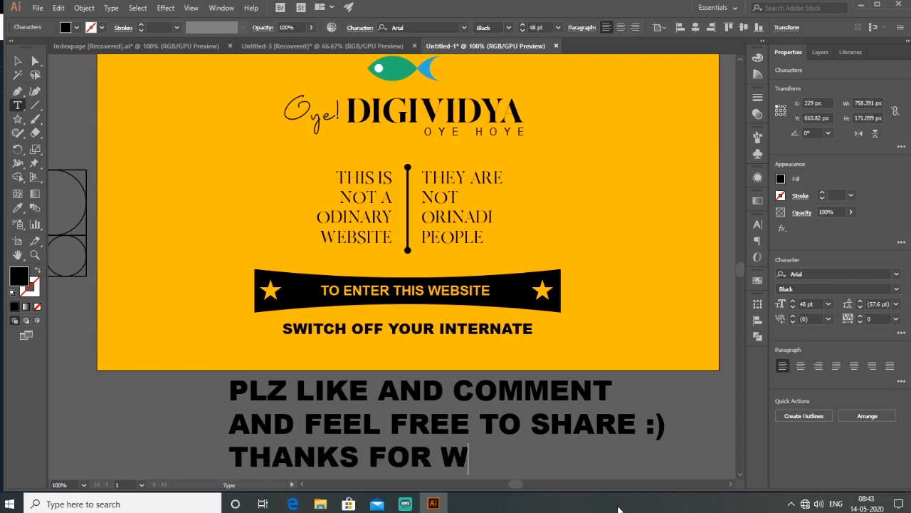
type("ATCHI")
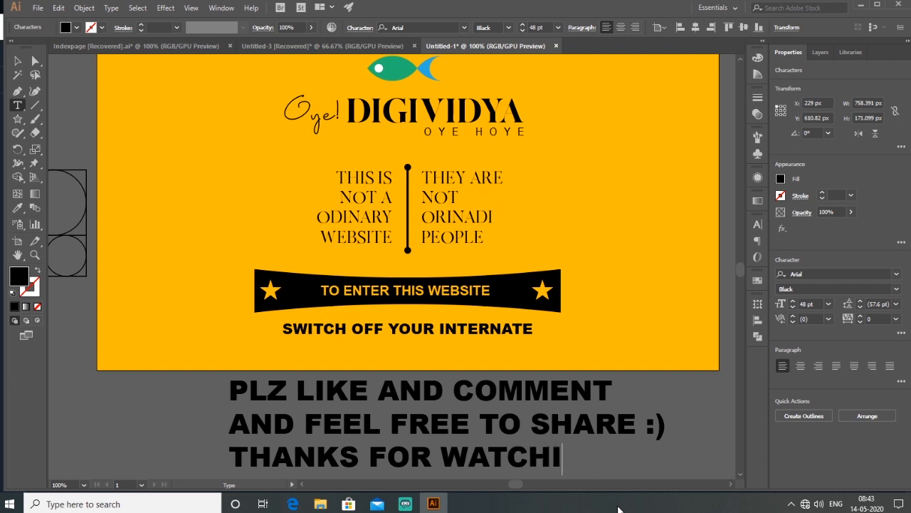
type("NG.......")
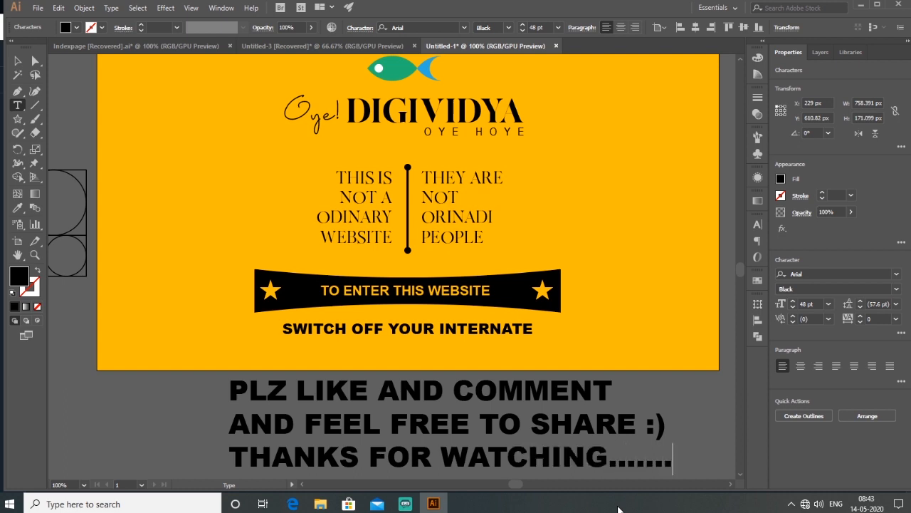
type("..:)")
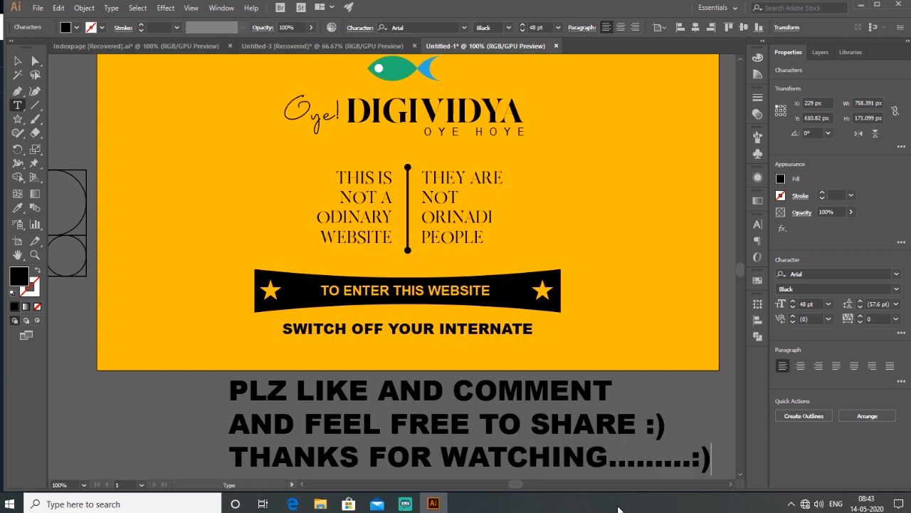